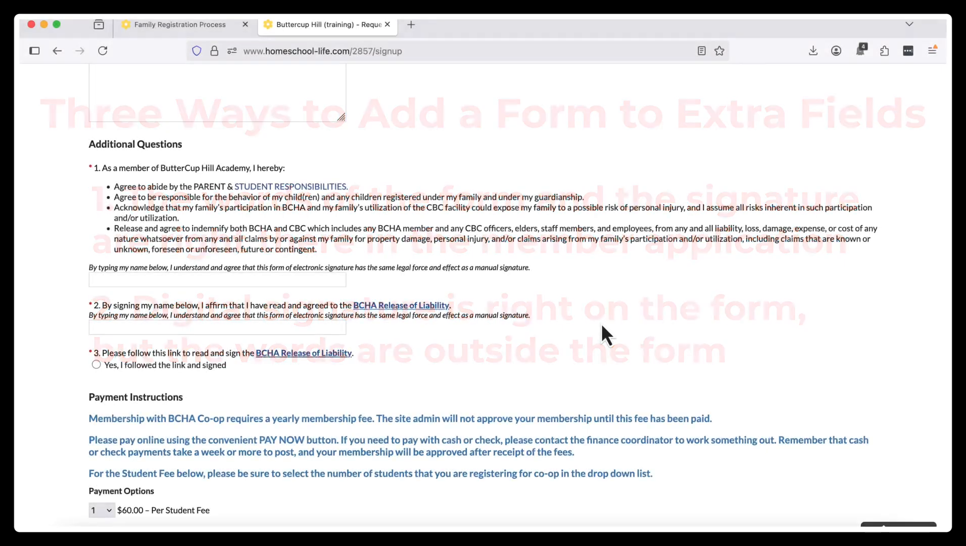
Open the BCHA Release of Liability PDF linked in question 2, enlarge its window to read the terms, and close it.
{"action": "left_click", "coordinate": [415, 306]}
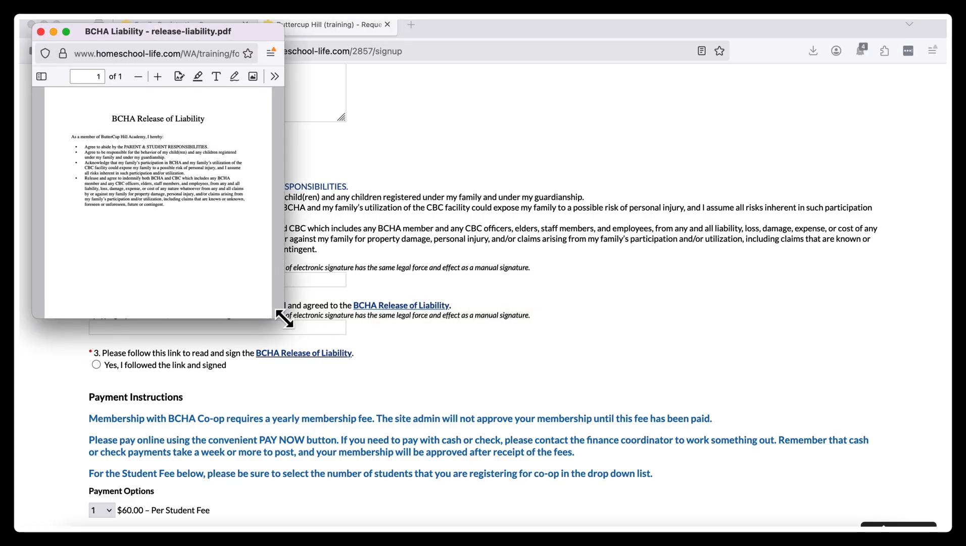
{"action": "left_click_drag", "start_coordinate": [285, 318], "coordinate": [603, 476]}
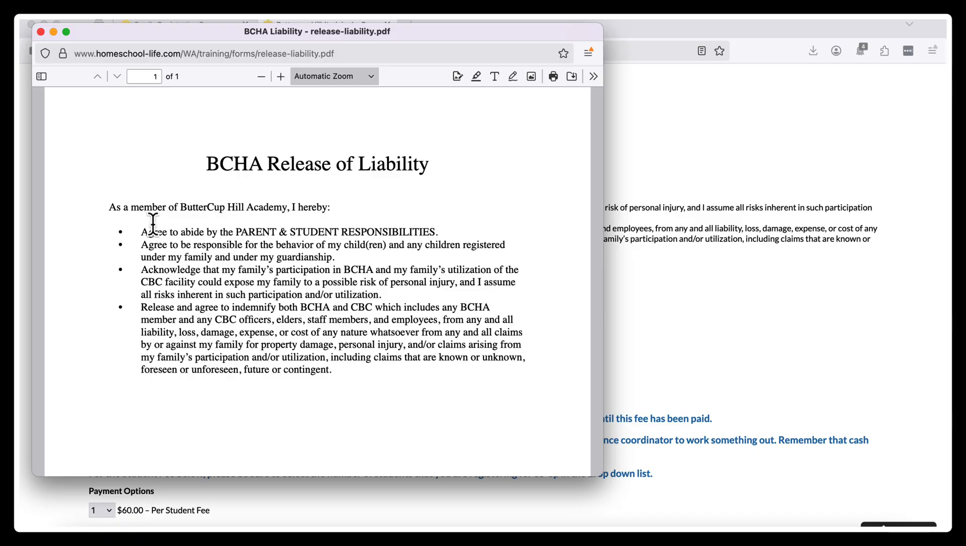
{"action": "left_click", "coordinate": [40, 32]}
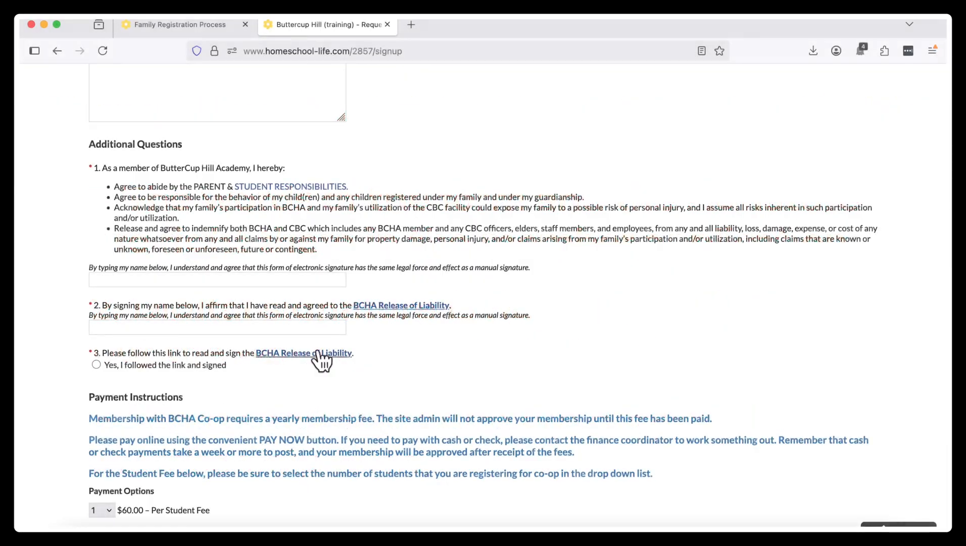
Open the Release of Liability form linked in question 3, tick some of its required statements, and close it without submitting.
{"action": "left_click", "coordinate": [296, 354]}
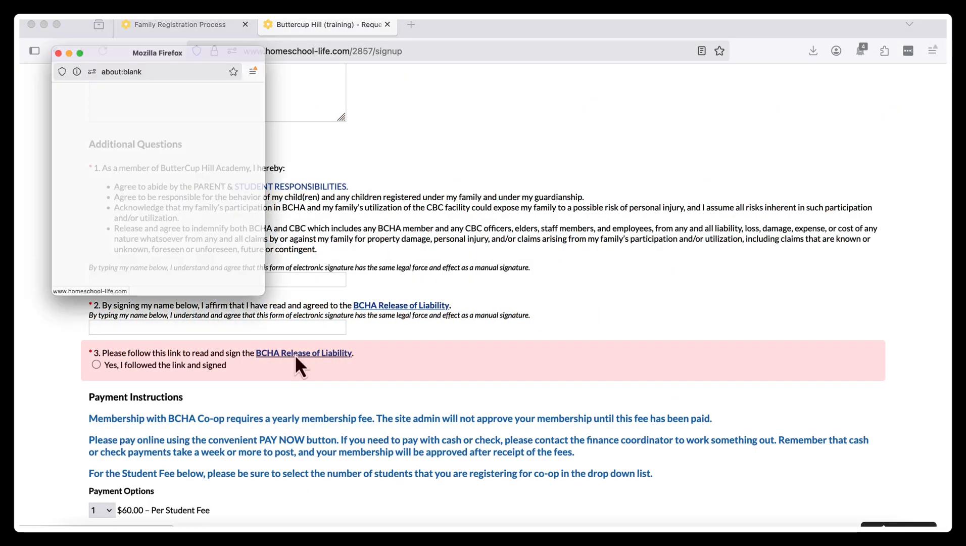
{"action": "scroll", "coordinate": [728, 400], "scroll_direction": "down", "scroll_amount": 5}
{"action": "scroll", "coordinate": [728, 395], "scroll_direction": "down", "scroll_amount": 3}
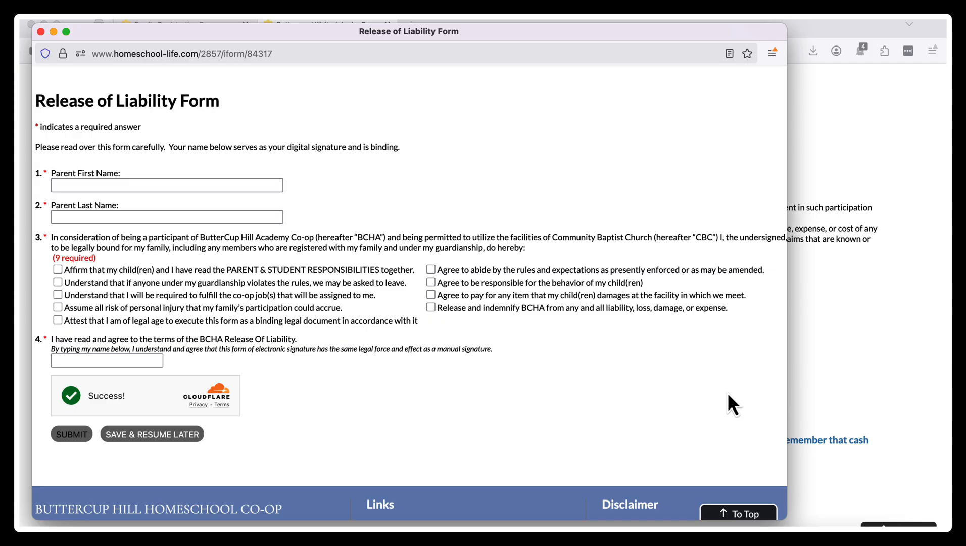
{"action": "left_click", "coordinate": [57, 283]}
{"action": "left_click", "coordinate": [57, 294]}
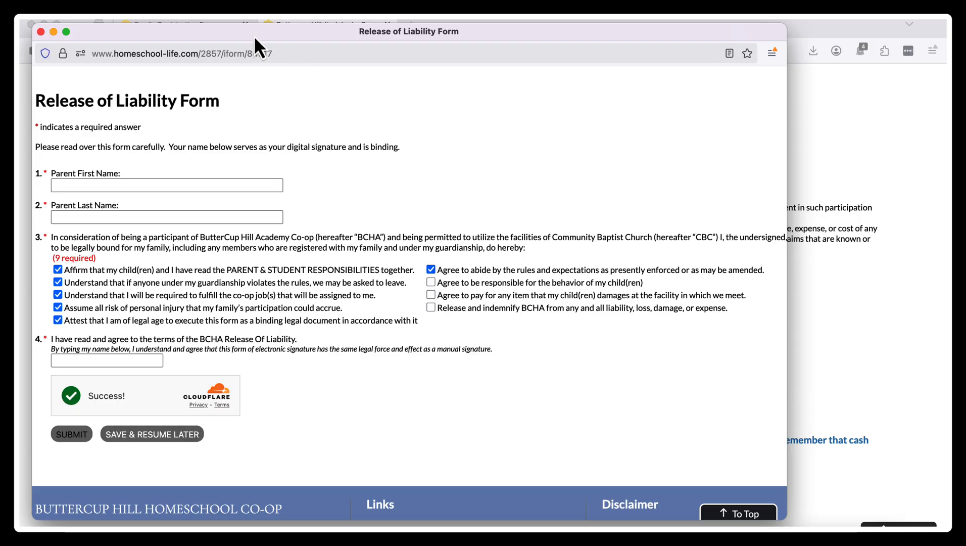
{"action": "left_click", "coordinate": [41, 32]}
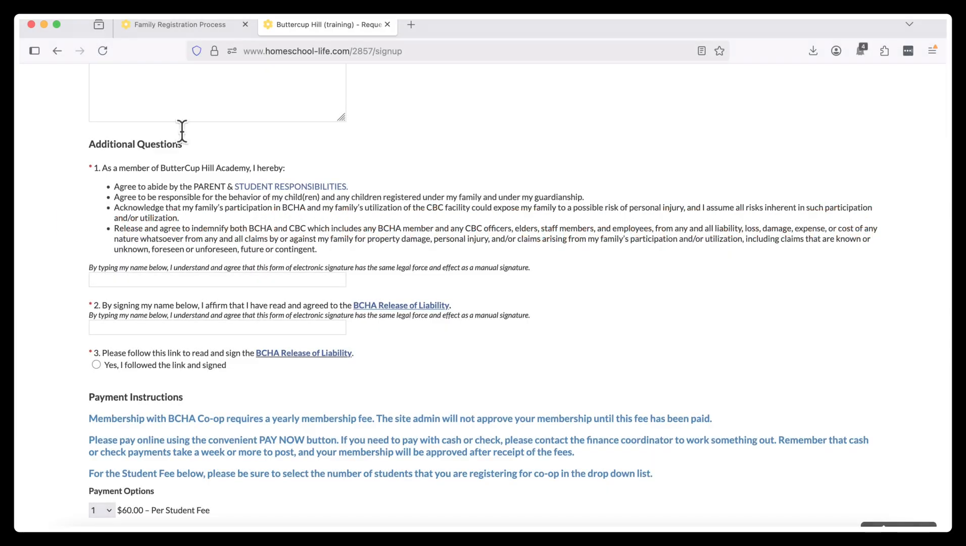
Add a new extra family field in the admin site, not viewable by other families, with the name "Code of Conduct 1".
{"action": "left_click", "coordinate": [180, 26]}
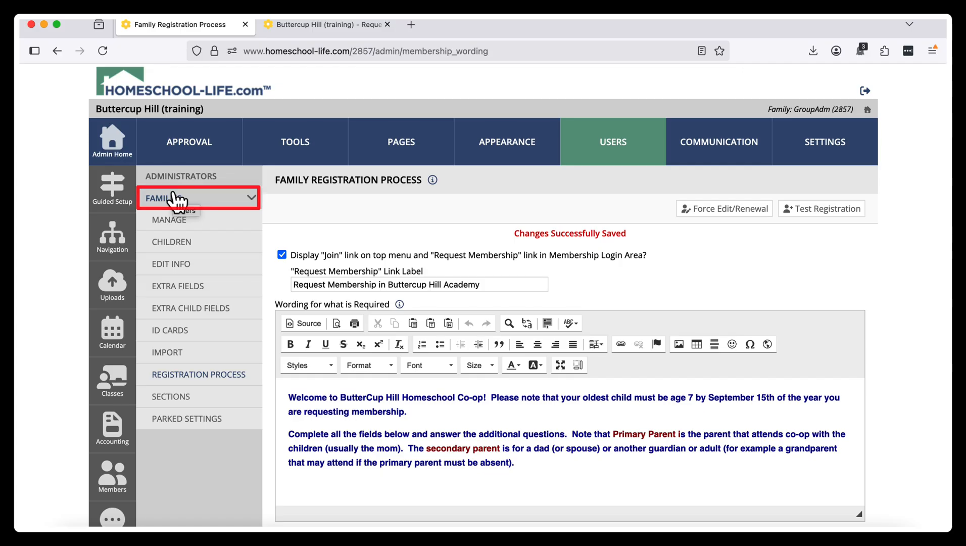
{"action": "left_click", "coordinate": [177, 289]}
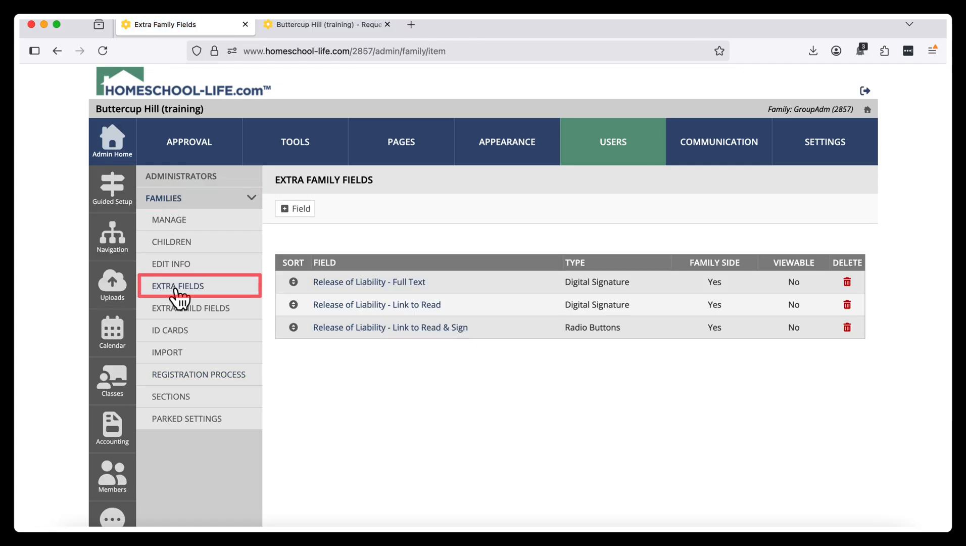
{"action": "left_click", "coordinate": [299, 209]}
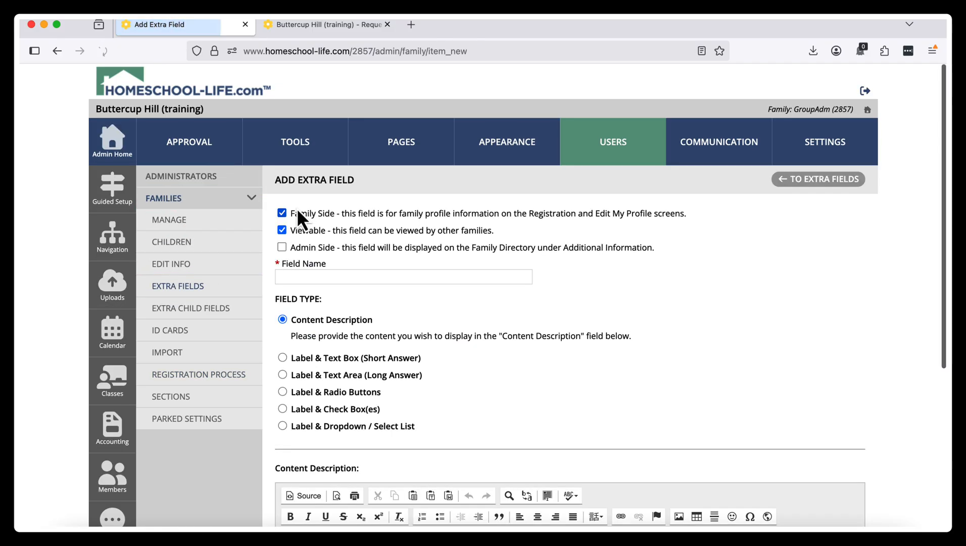
{"action": "left_click", "coordinate": [283, 230]}
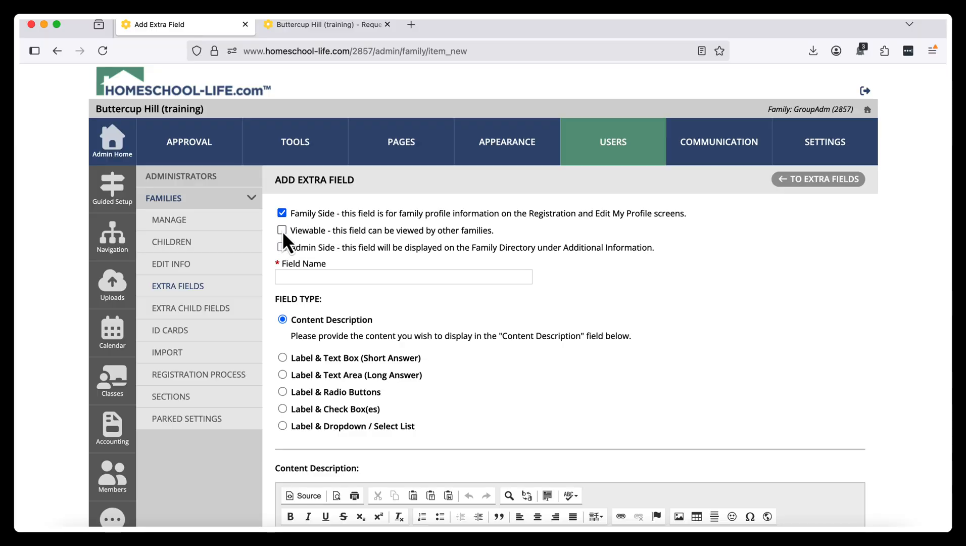
{"action": "left_click", "coordinate": [340, 278]}
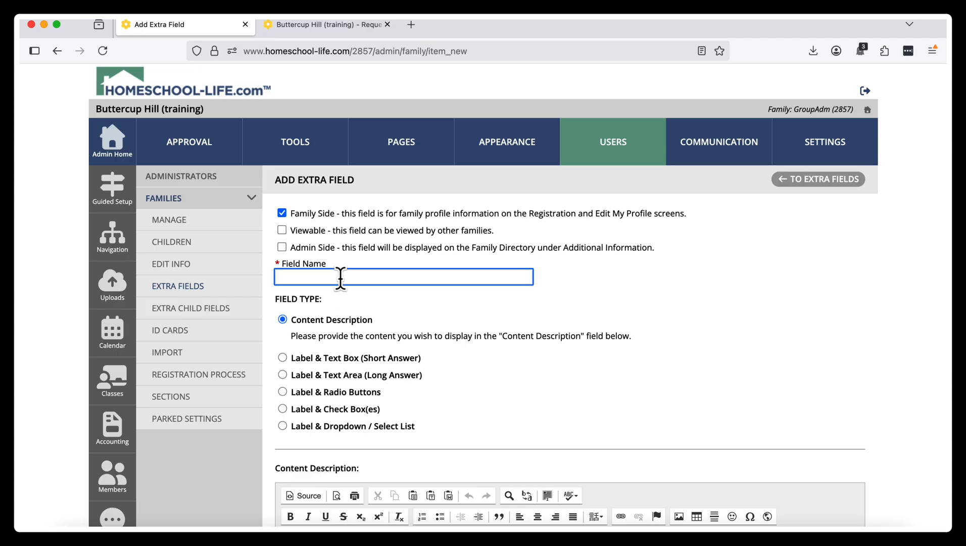
{"action": "type", "text": "Code of Conduct 1"}
Make the field a short-answer text box with the Digital Signature data type and a required answer.
{"action": "left_click", "coordinate": [283, 357]}
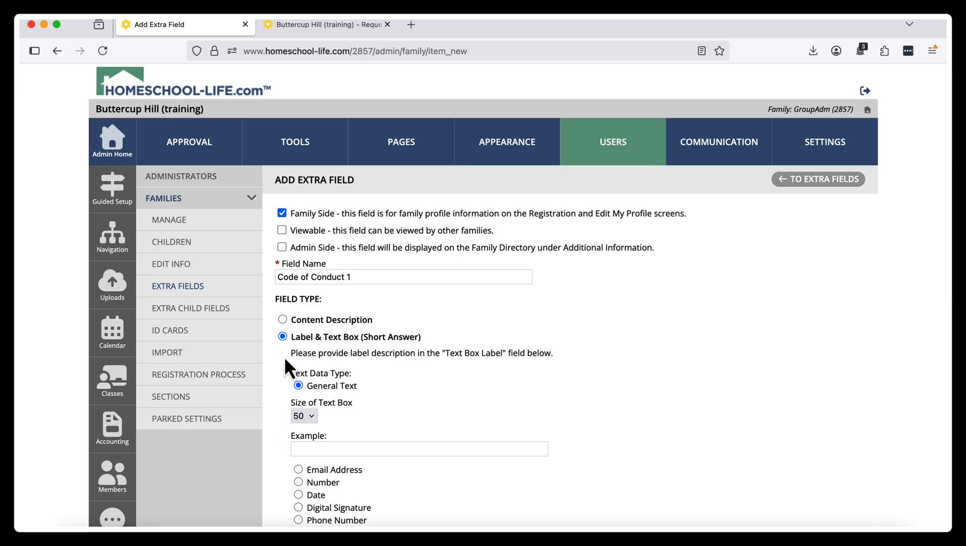
{"action": "scroll", "coordinate": [652, 349], "scroll_direction": "down", "scroll_amount": 5}
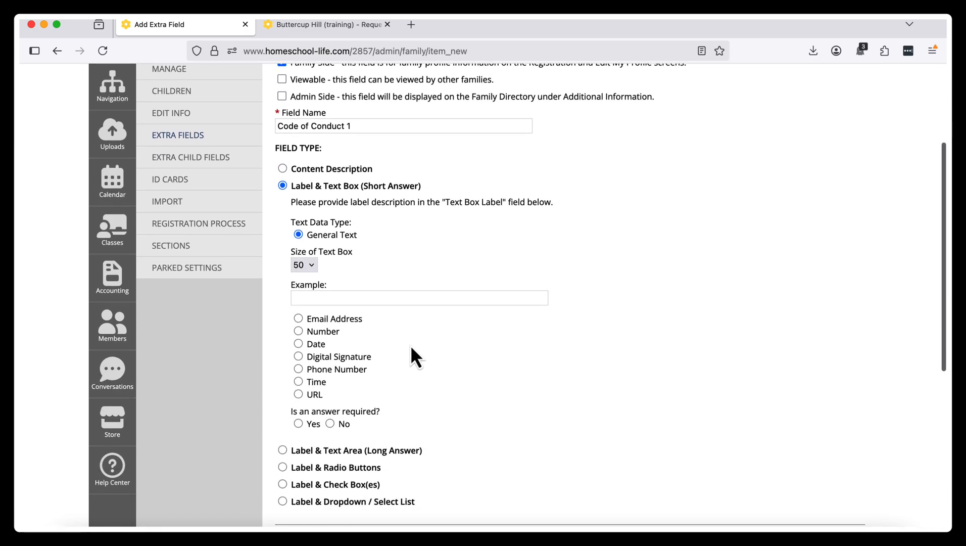
{"action": "left_click", "coordinate": [298, 356]}
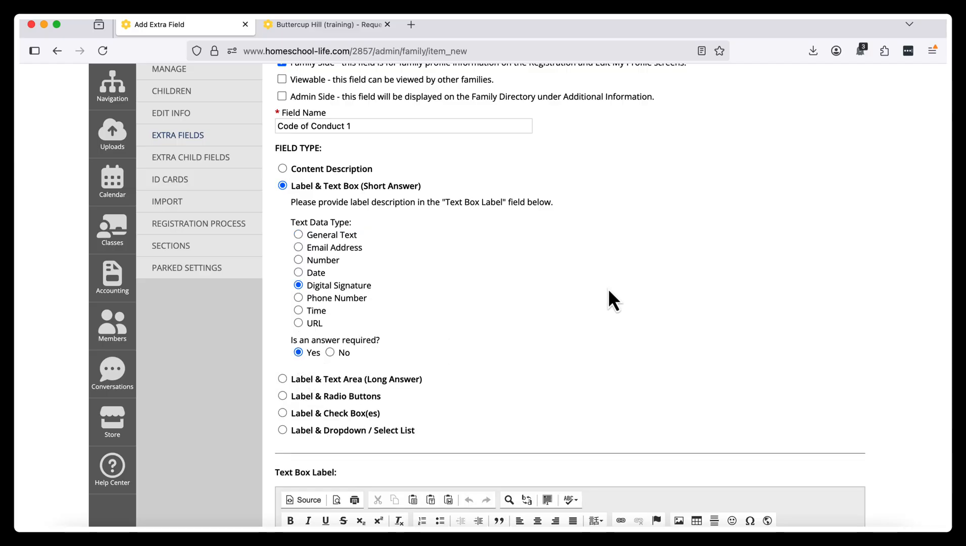
Enter the full code of conduct text, starting with the Attendance and Behavior sections, as the text box label and save the extra field.
{"action": "scroll", "coordinate": [608, 298], "scroll_direction": "down", "scroll_amount": 6}
{"action": "left_click", "coordinate": [422, 417]}
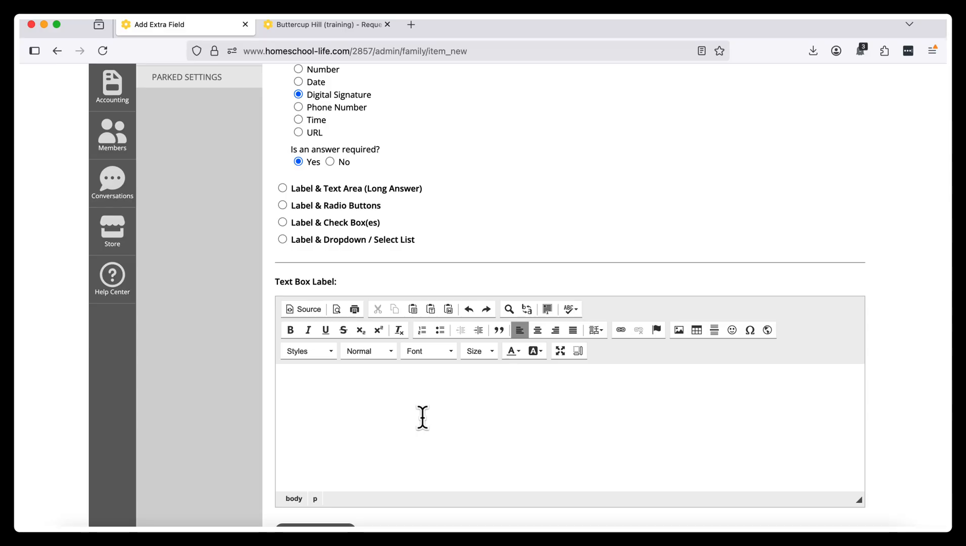
{"action": "type", "text": "Attendance Students will arrive to class promptly and not miss more than 3 out the 34 classes scheduled. Families will contact the administrator and teachers before any planned absences occur. Behavior Students will be self governing, with a desire to be responsible, considerate, appreciative, thoughtful, and committed to their studies. Profanity, obscenity, impurity, hateful speech, and bullying are not permitted."}
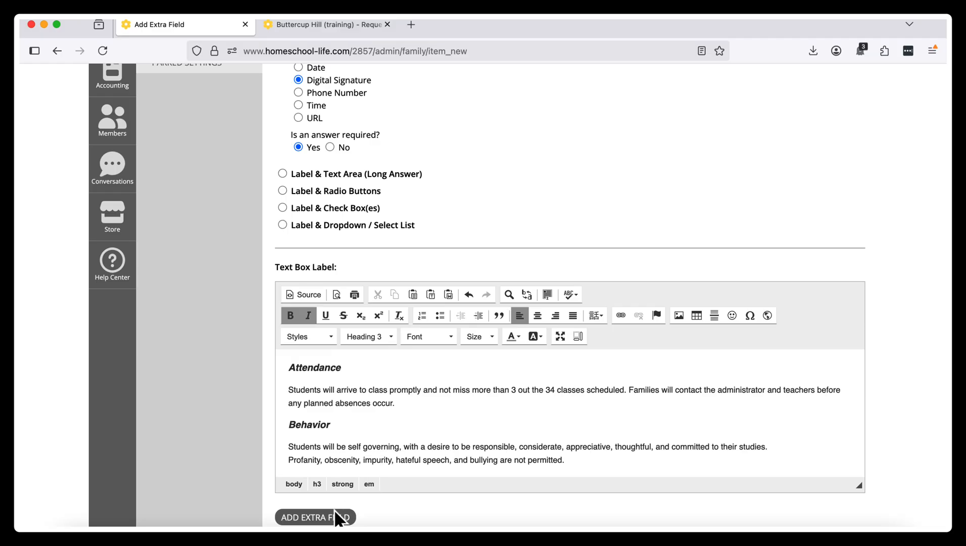
{"action": "left_click", "coordinate": [314, 518]}
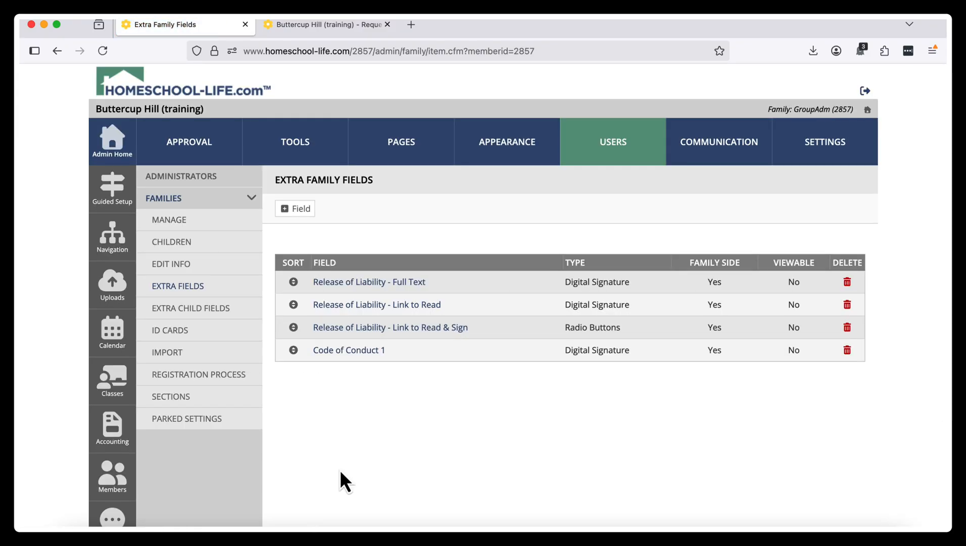
Examine the new code of conduct question and its signature box on the membership request page.
{"action": "left_click", "coordinate": [329, 25]}
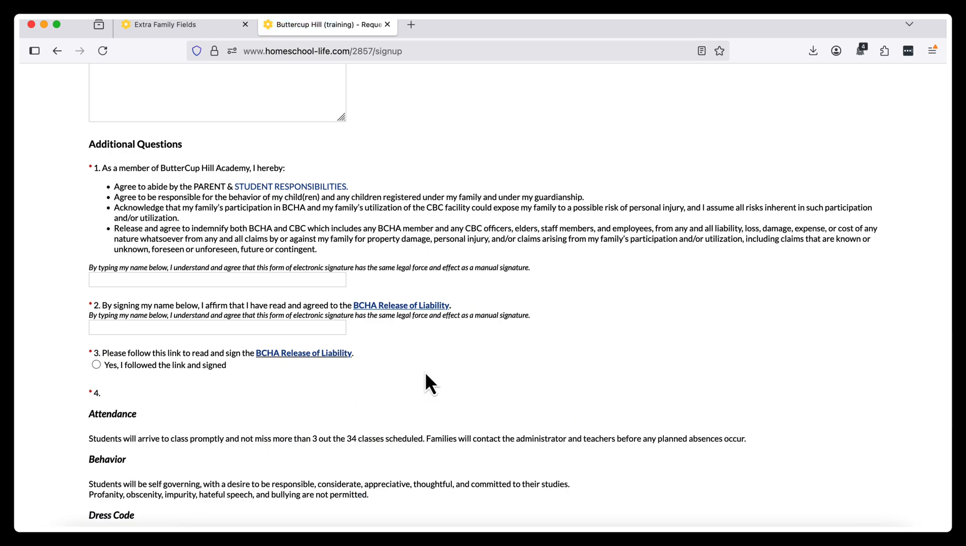
{"action": "scroll", "coordinate": [425, 374], "scroll_direction": "down", "scroll_amount": 5}
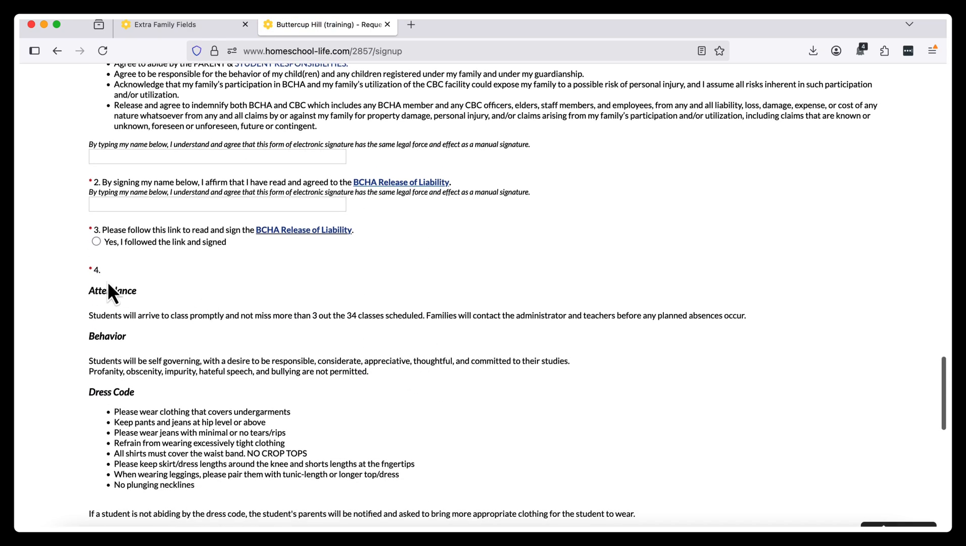
{"action": "scroll", "coordinate": [144, 276], "scroll_direction": "down", "scroll_amount": 6}
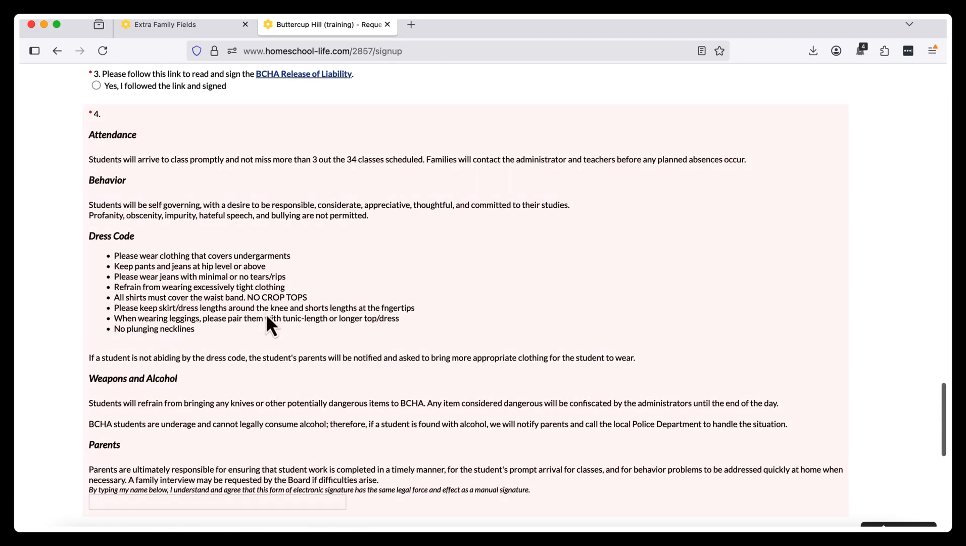
{"action": "scroll", "coordinate": [268, 303], "scroll_direction": "down", "scroll_amount": 5}
{"action": "scroll", "coordinate": [267, 316], "scroll_direction": "down", "scroll_amount": 2}
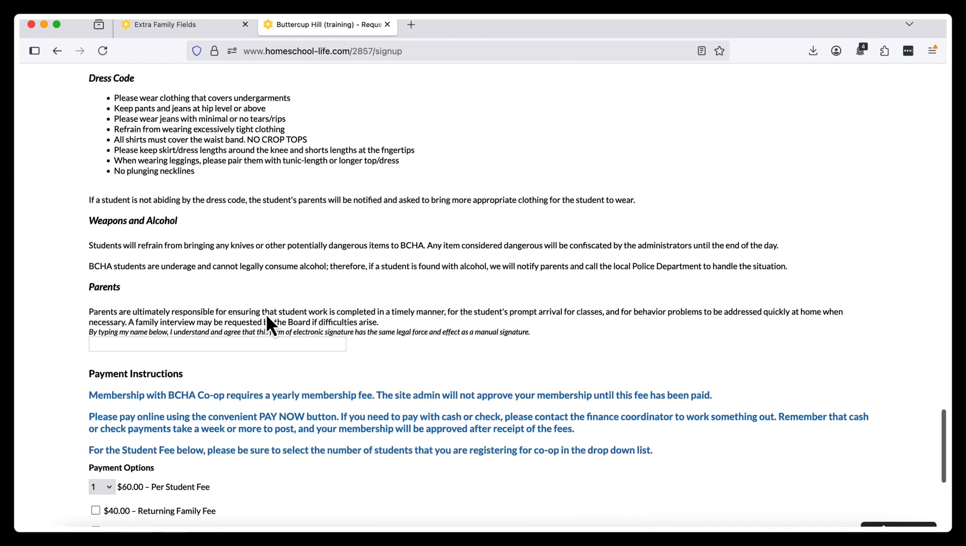
{"action": "left_click", "coordinate": [118, 344]}
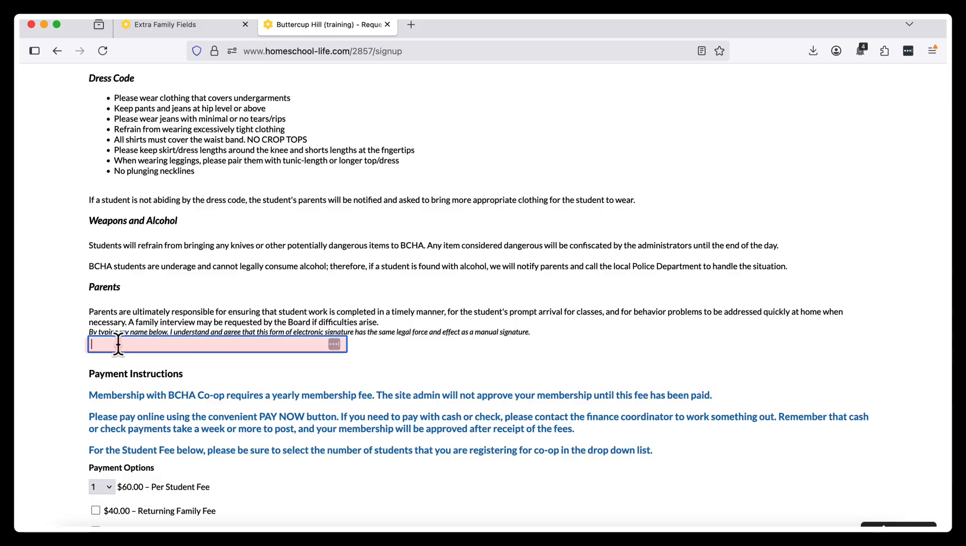
{"action": "scroll", "coordinate": [117, 344], "scroll_direction": "up", "scroll_amount": 20}
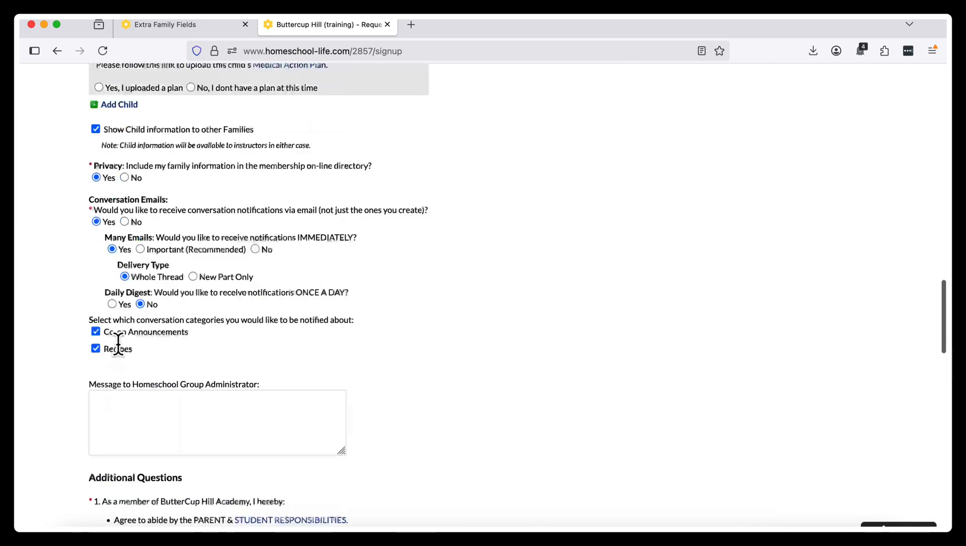
{"action": "scroll", "coordinate": [117, 344], "scroll_direction": "up", "scroll_amount": 10}
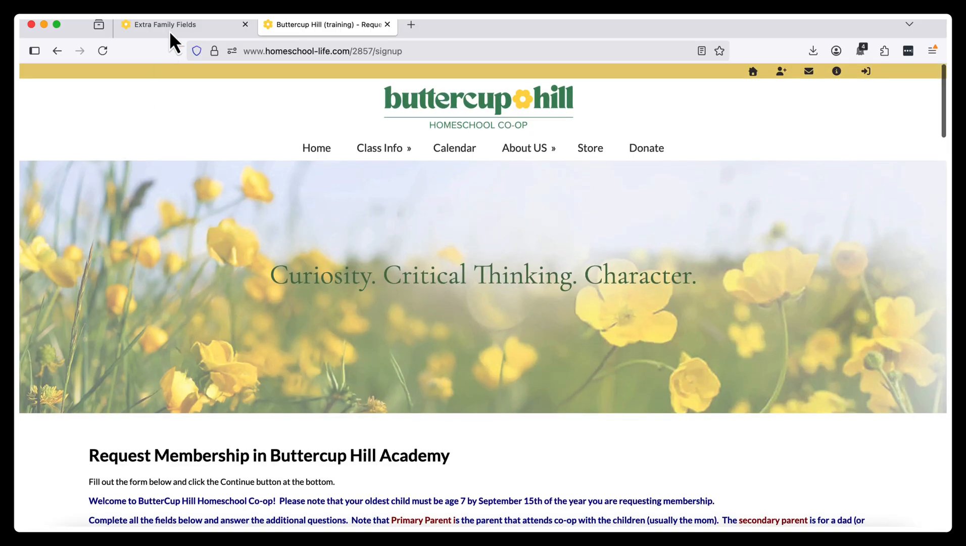
Upload the Code of Conduct PDF to the forms folder in the admin site's file uploads.
{"action": "left_click", "coordinate": [173, 26]}
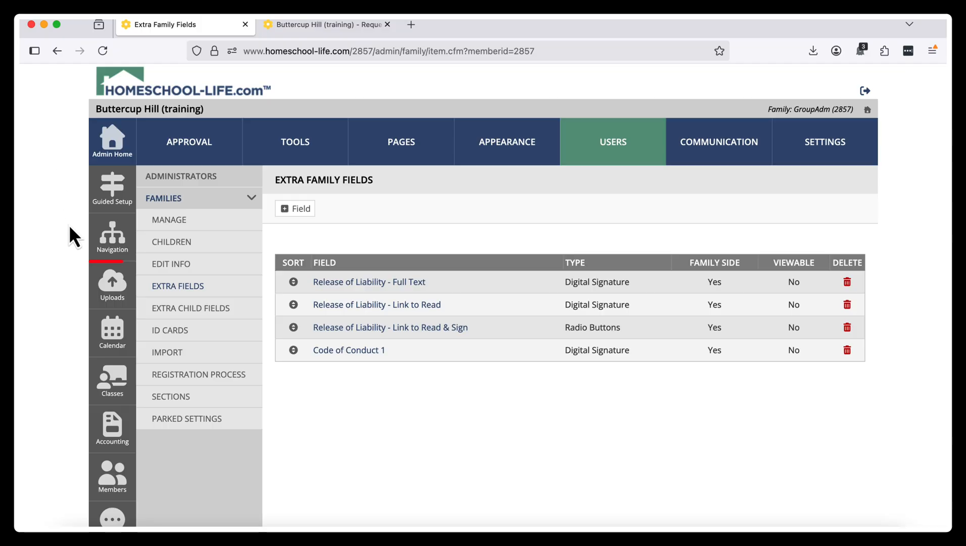
{"action": "left_click", "coordinate": [113, 286]}
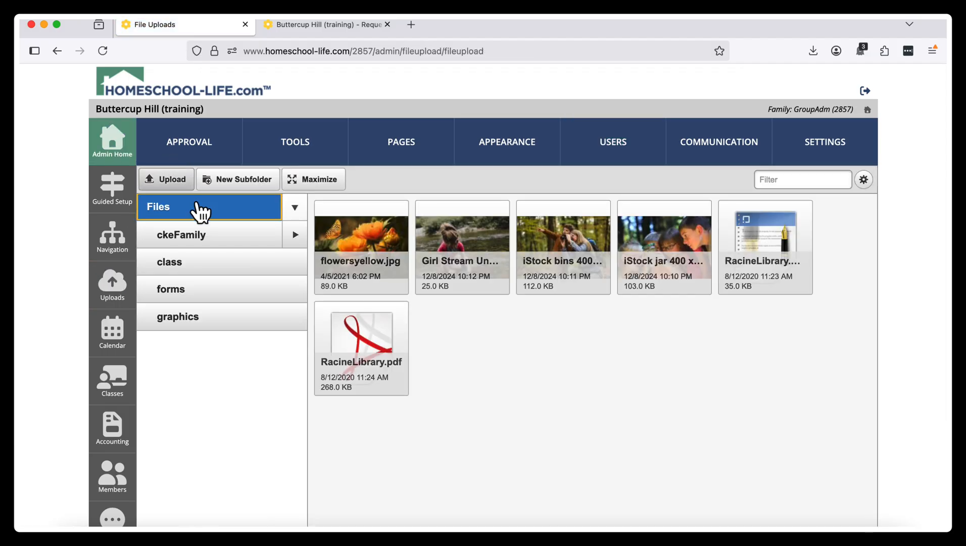
{"action": "left_click", "coordinate": [161, 294]}
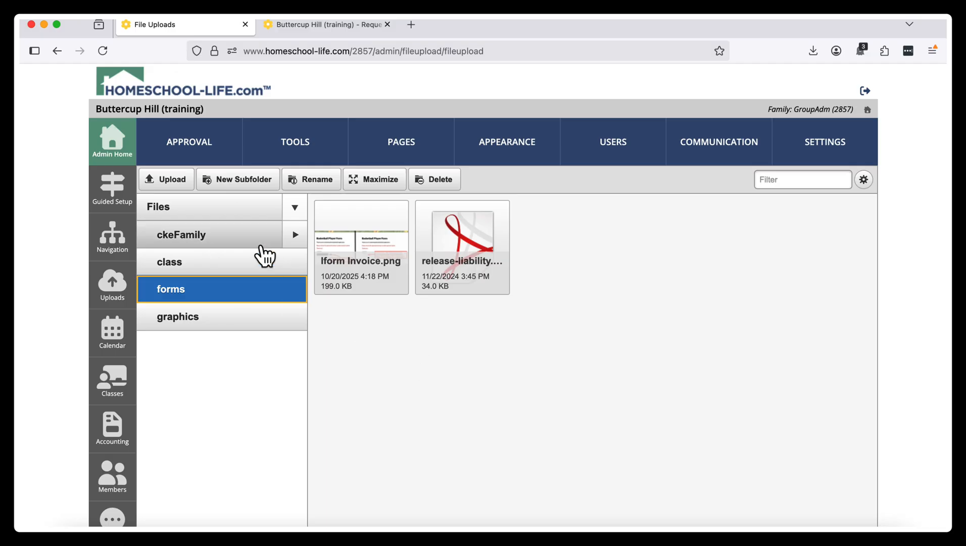
{"action": "left_click", "coordinate": [173, 182]}
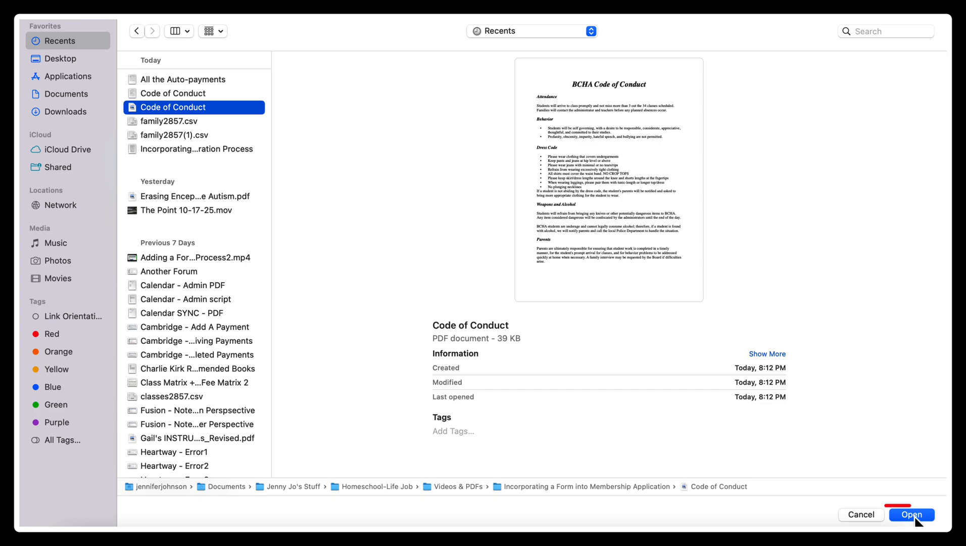
{"action": "left_click", "coordinate": [915, 516]}
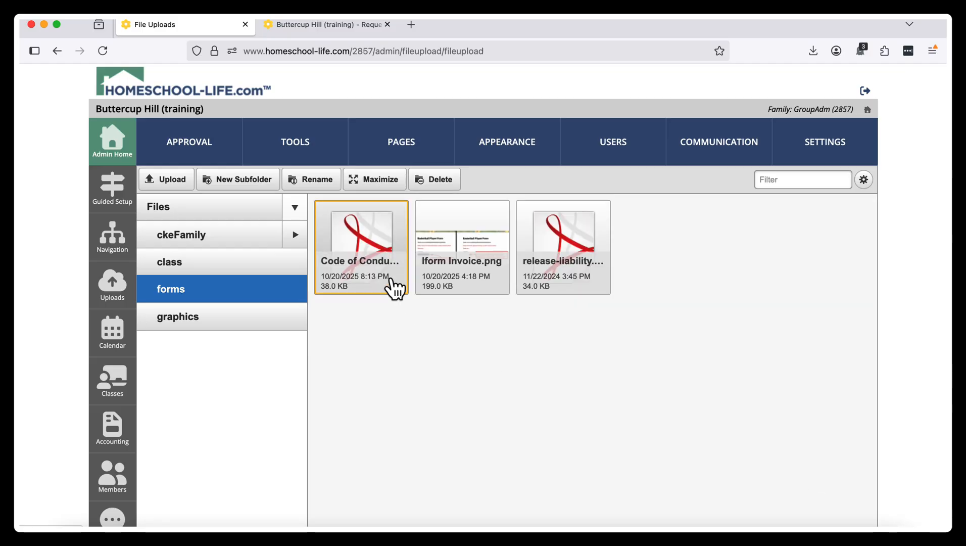
Copy the web address of the uploaded Code of Conduct PDF.
{"action": "left_click", "coordinate": [393, 287]}
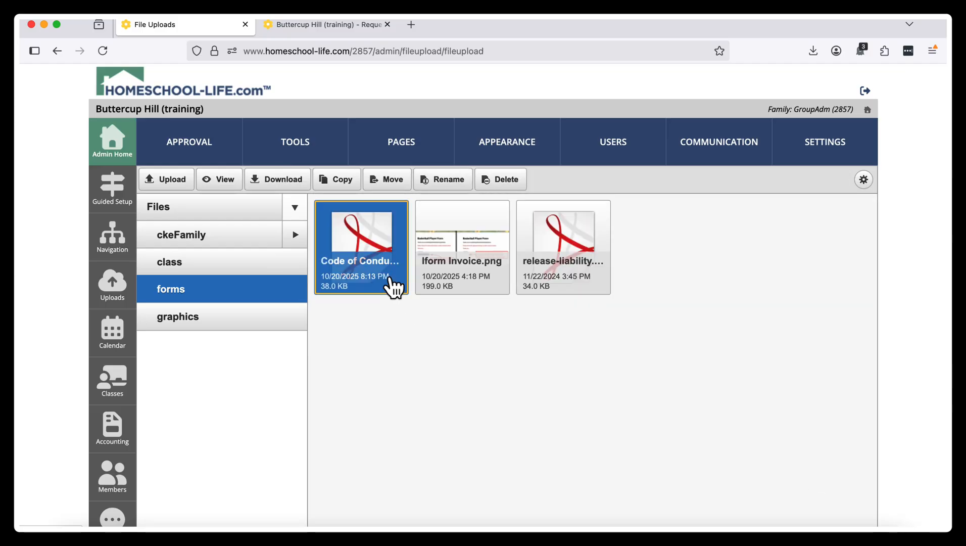
{"action": "scroll", "coordinate": [465, 352], "scroll_direction": "down", "scroll_amount": 3}
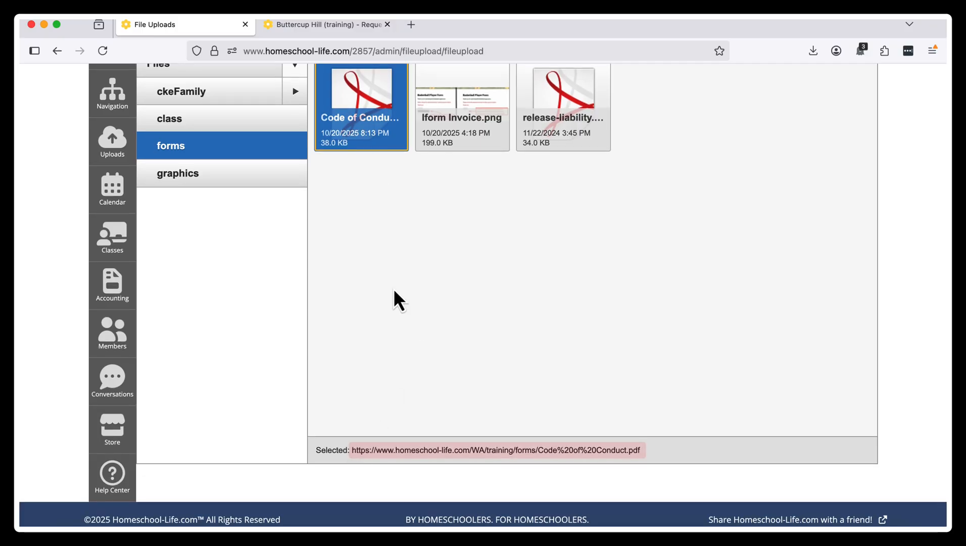
{"action": "left_click_drag", "start_coordinate": [352, 449], "coordinate": [595, 451]}
{"action": "right_click", "coordinate": [595, 450]}
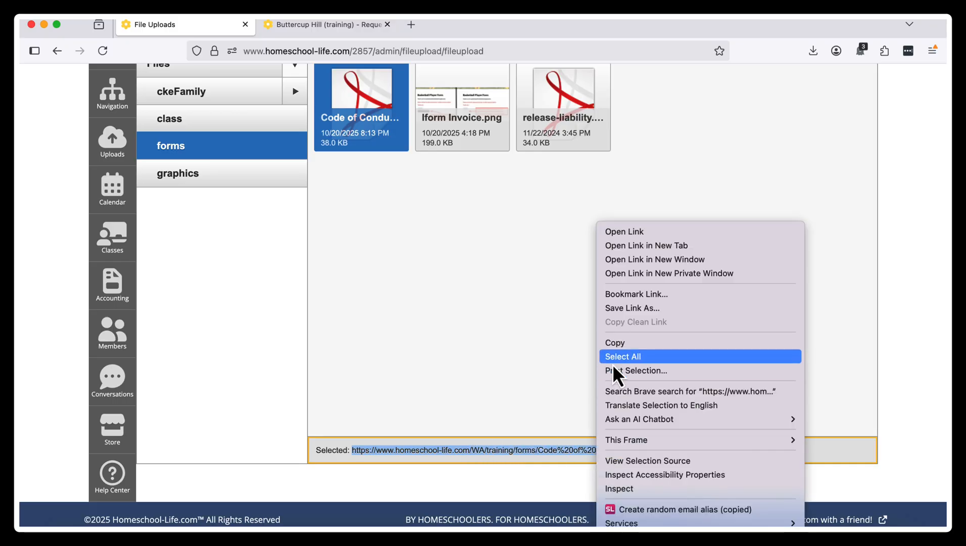
{"action": "left_click", "coordinate": [611, 342]}
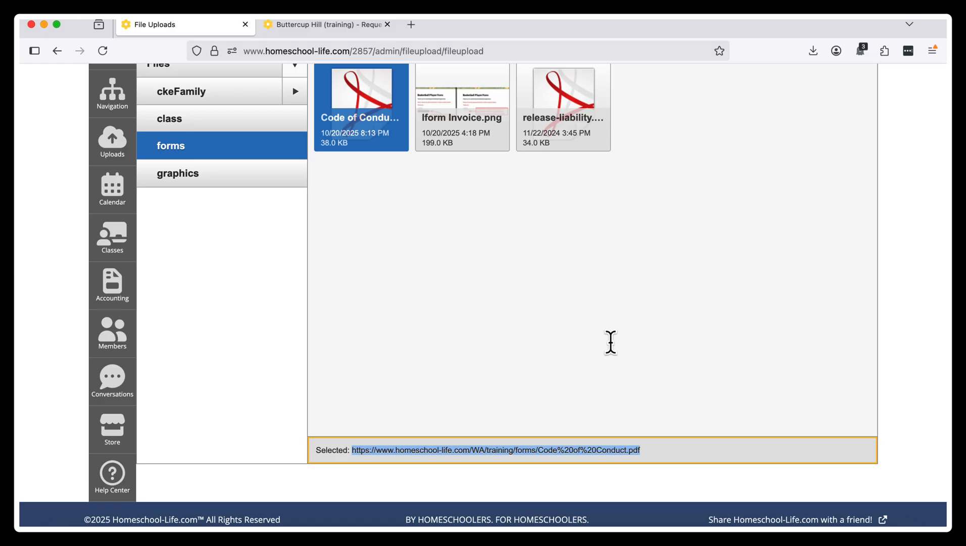
Start a new extra family field named "Code of Conduct 2", discarding the auto-saved content and making it not viewable by other families.
{"action": "left_click", "coordinate": [111, 346]}
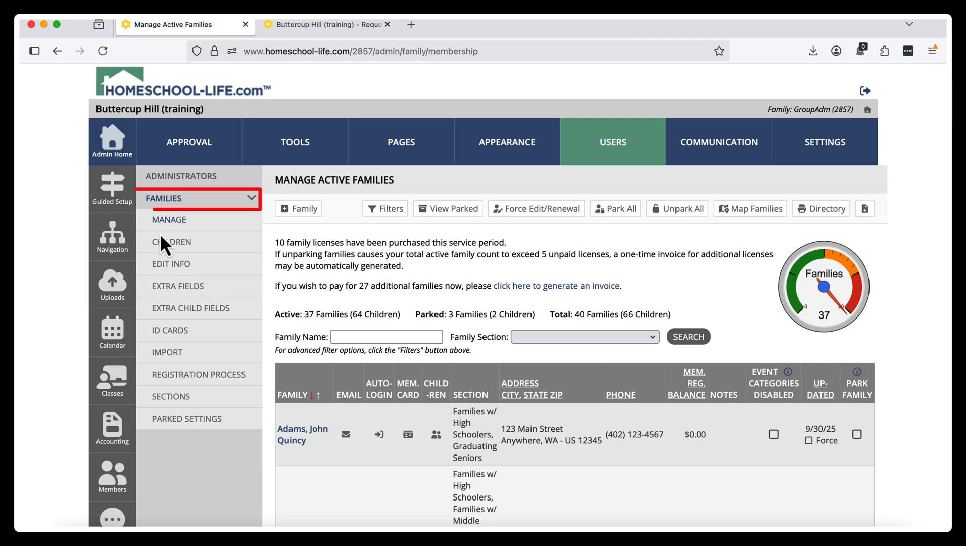
{"action": "left_click", "coordinate": [187, 287]}
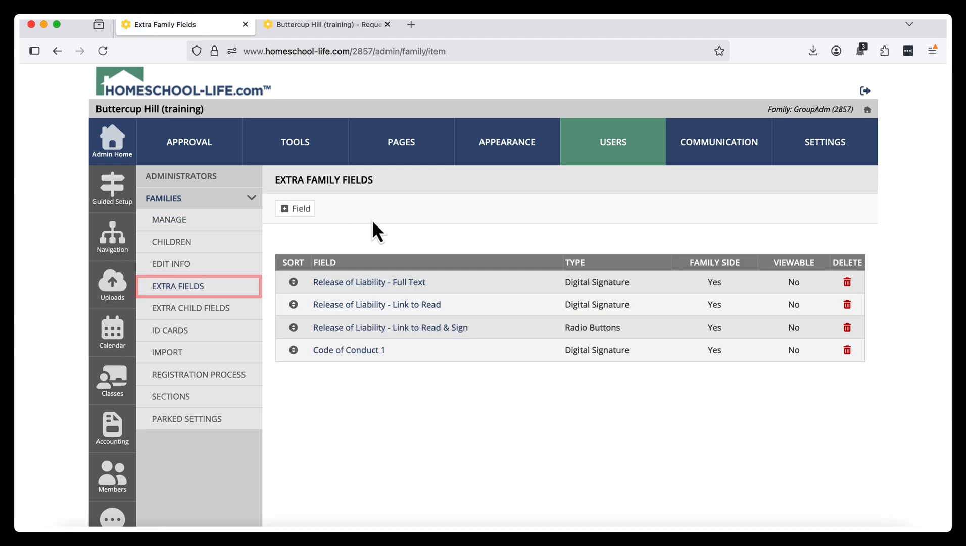
{"action": "left_click", "coordinate": [296, 208]}
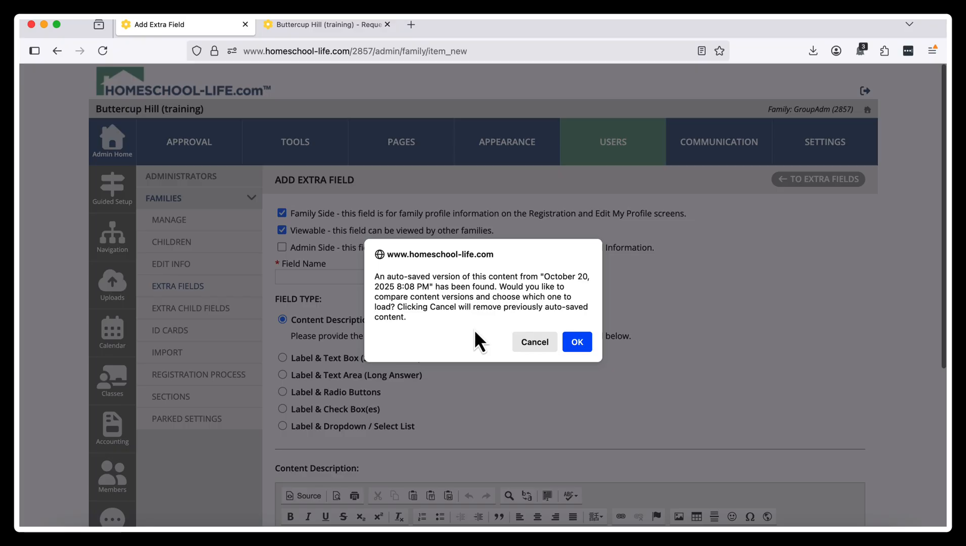
{"action": "left_click", "coordinate": [535, 342]}
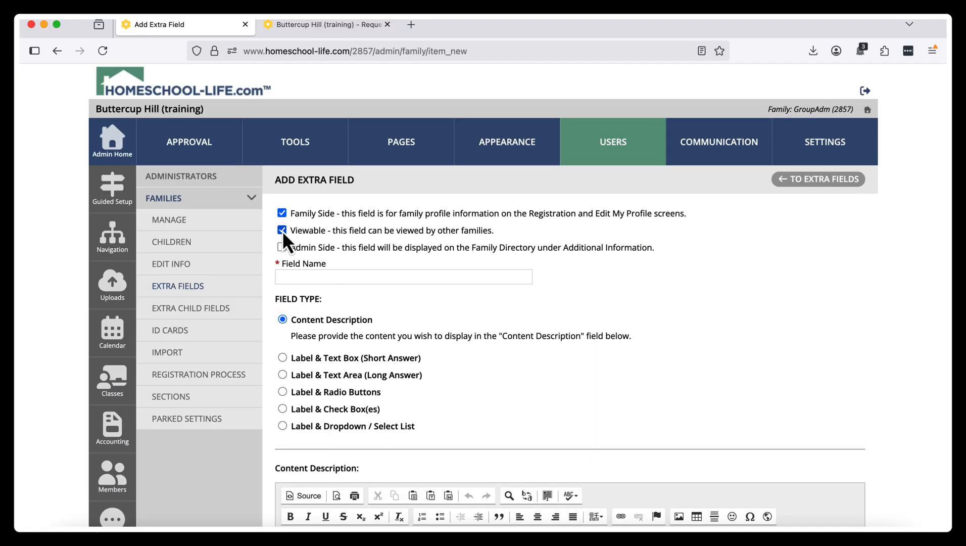
{"action": "left_click", "coordinate": [390, 275]}
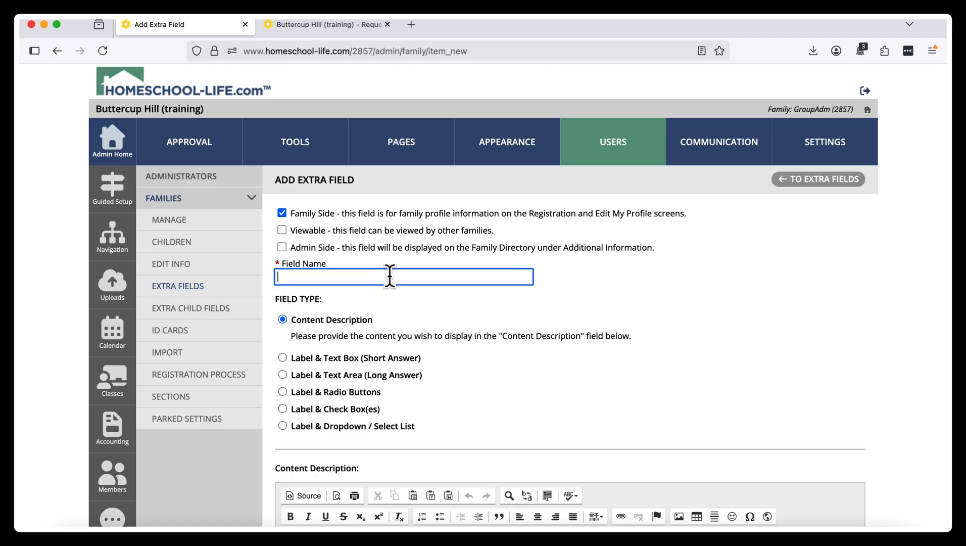
{"action": "type", "text": "Co"}
{"action": "left_click", "coordinate": [437, 304]}
Make the field a Label & Text Box (Short Answer) of the Digital Signature data type with a required answer.
{"action": "left_click", "coordinate": [283, 357]}
{"action": "scroll", "coordinate": [525, 297], "scroll_direction": "down", "scroll_amount": 5}
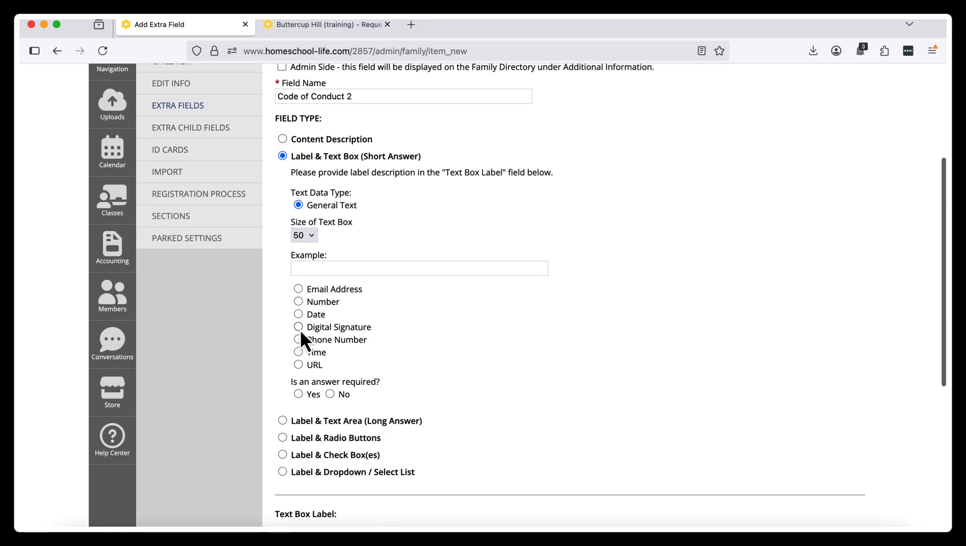
{"action": "left_click", "coordinate": [299, 327]}
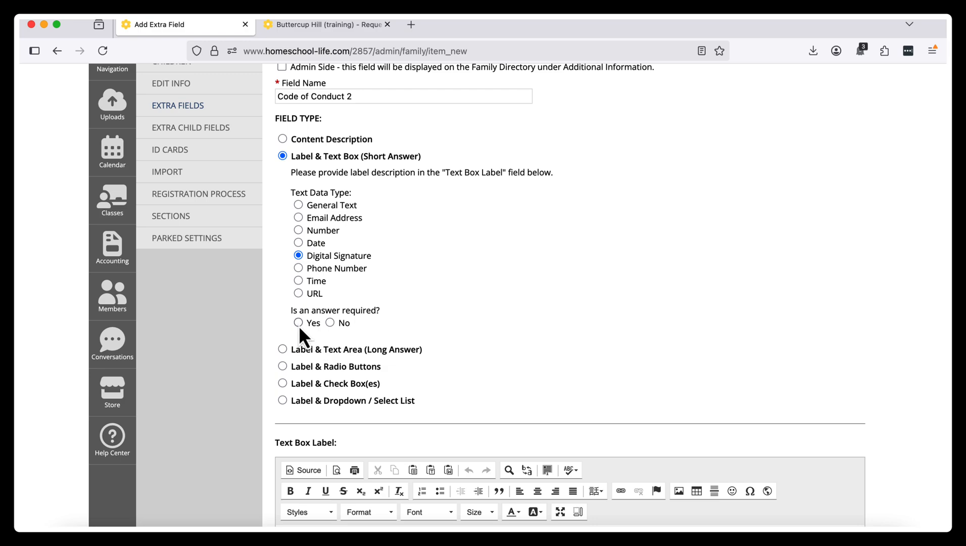
{"action": "scroll", "coordinate": [595, 310], "scroll_direction": "down", "scroll_amount": 5}
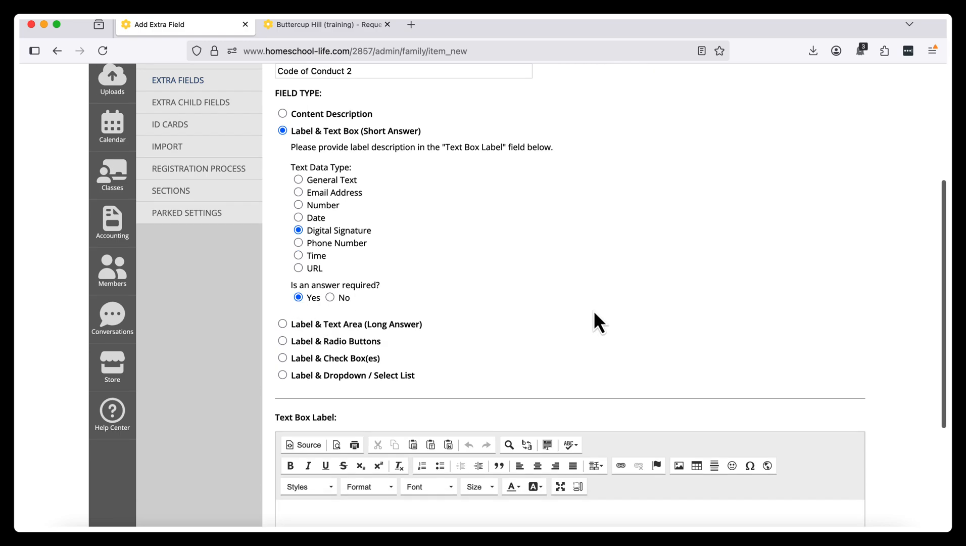
Enter "I have read and agreed to the Code of Conduct." as the text box label.
{"action": "left_click", "coordinate": [391, 346]}
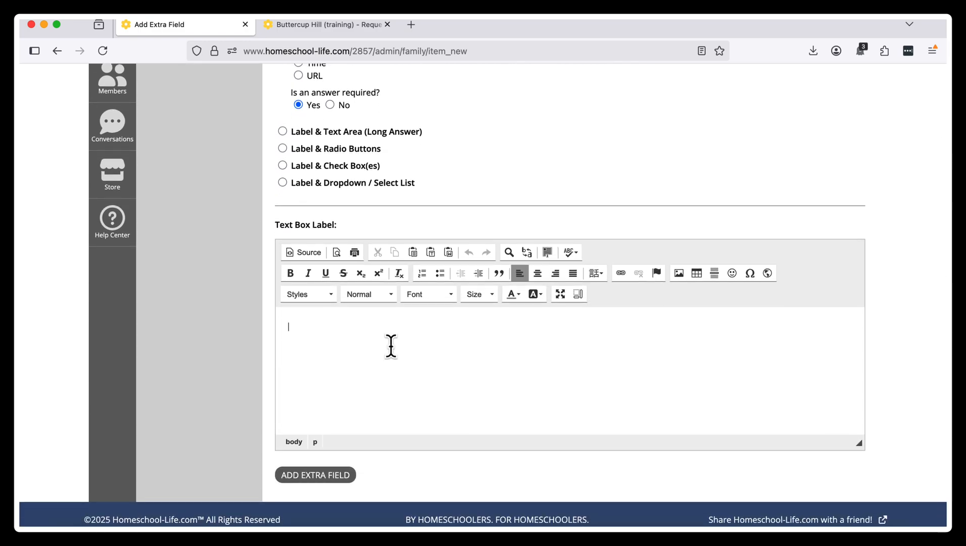
{"action": "type", "text": "I have read and agreed to the "}
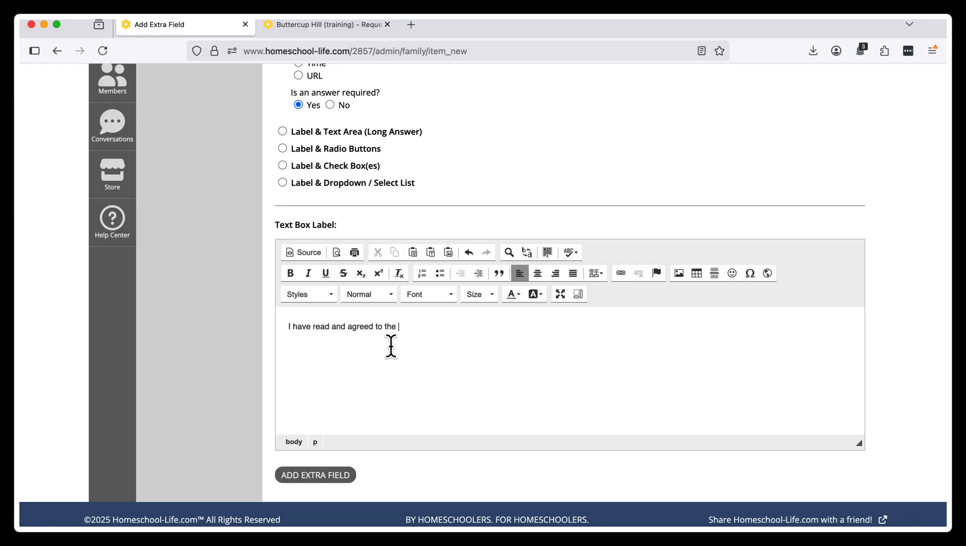
{"action": "type", "text": "Code of Conduct."}
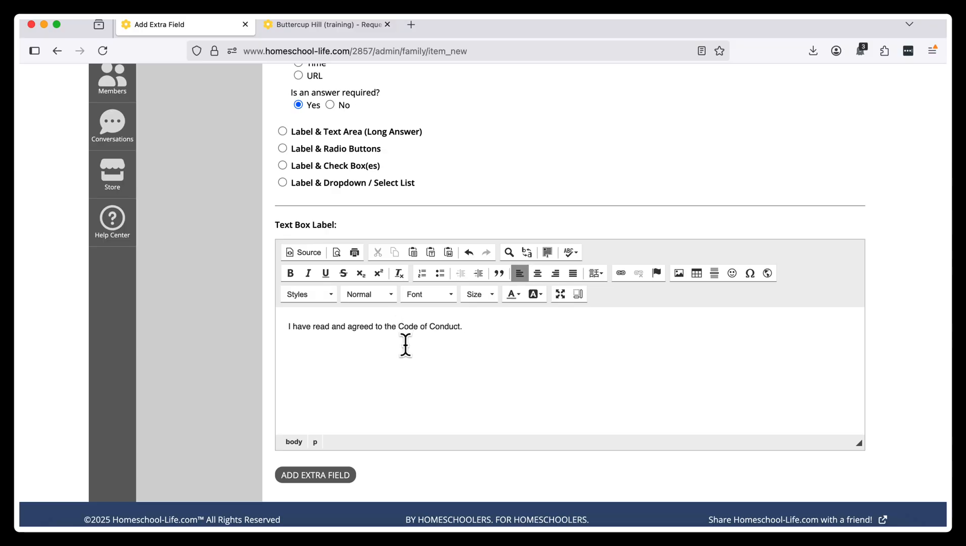
Link the words "Code of Conduct" in the label to the copied web address of the uploaded PDF.
{"action": "left_click_drag", "start_coordinate": [399, 326], "coordinate": [461, 329]}
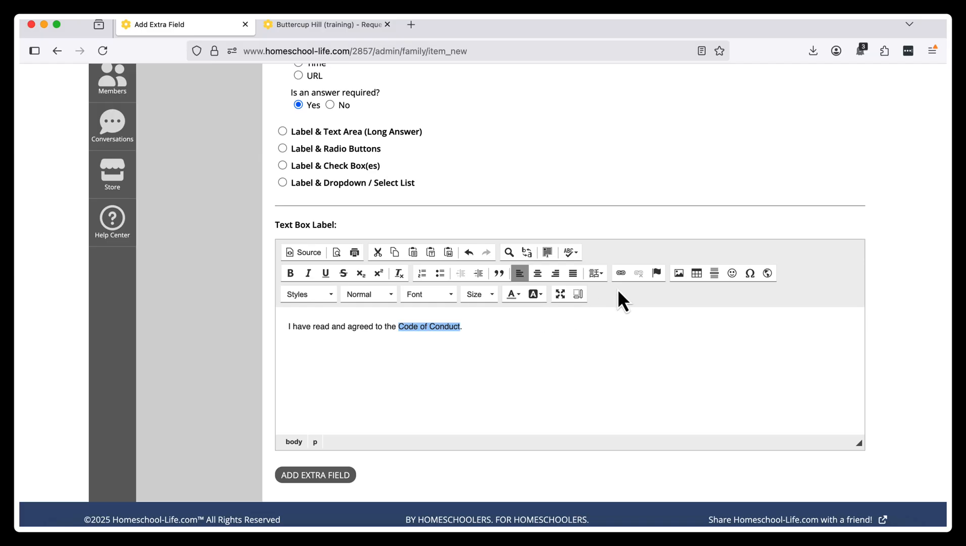
{"action": "left_click", "coordinate": [620, 274]}
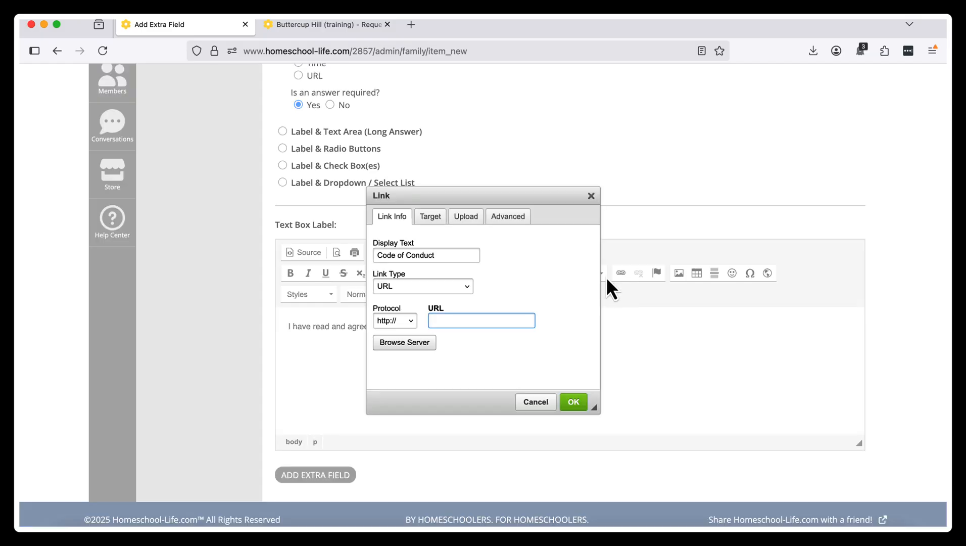
{"action": "right_click", "coordinate": [484, 319]}
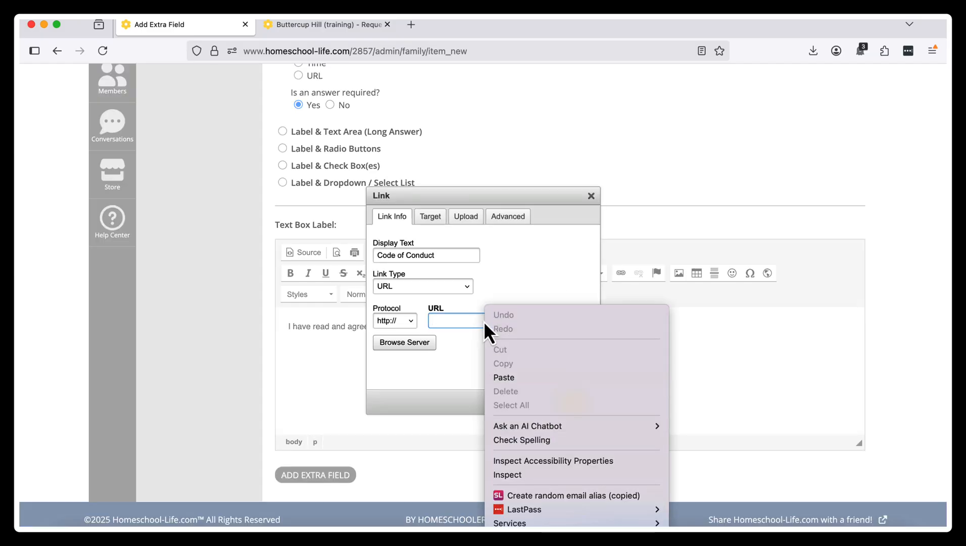
{"action": "left_click", "coordinate": [503, 377]}
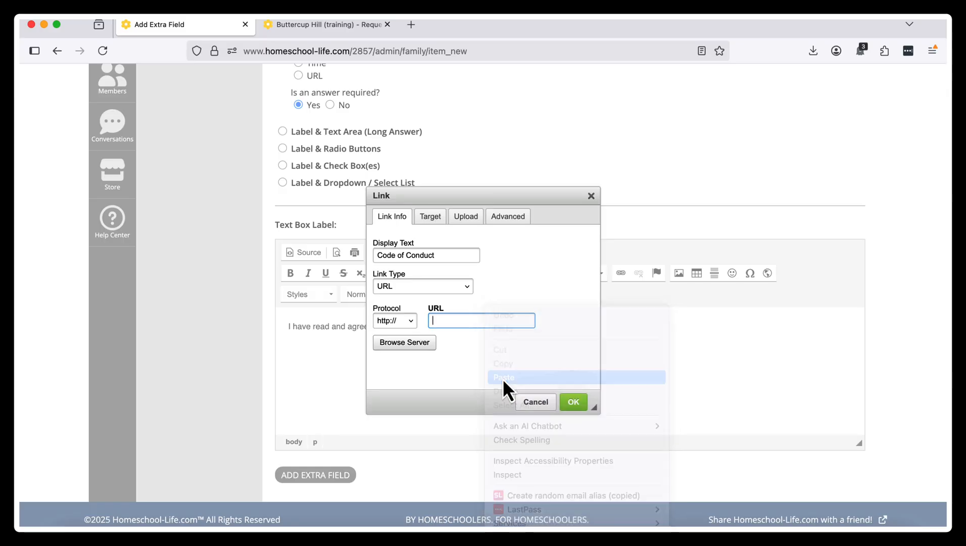
Make the link open in a resizable popup window with scroll bars, 400 wide and 400 high, and add the extra field.
{"action": "left_click", "coordinate": [431, 219]}
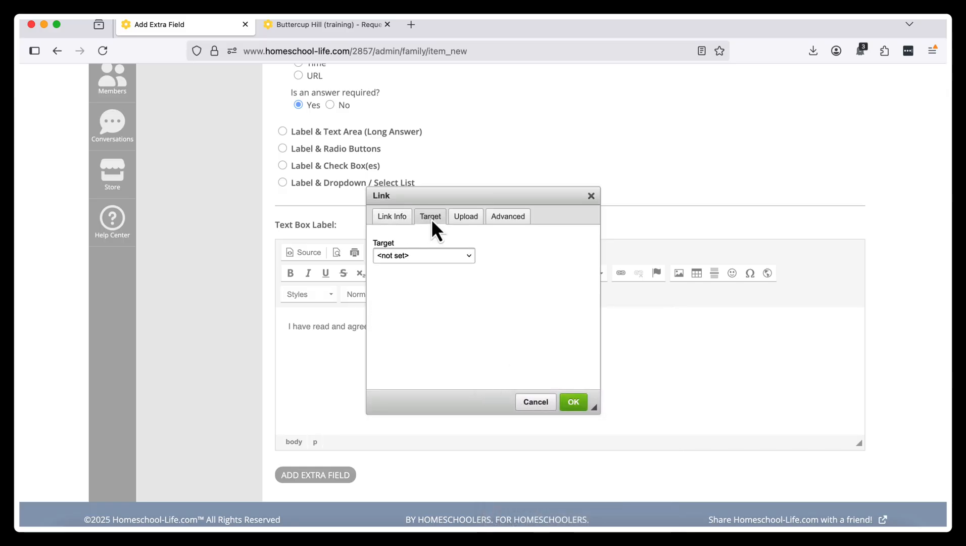
{"action": "left_click", "coordinate": [411, 251]}
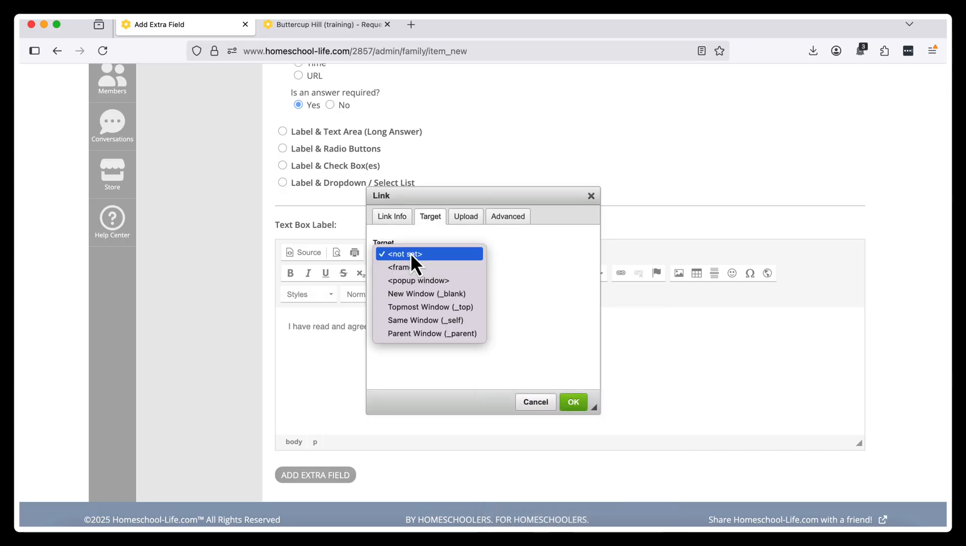
{"action": "left_click", "coordinate": [403, 283]}
{"action": "left_click", "coordinate": [387, 291]}
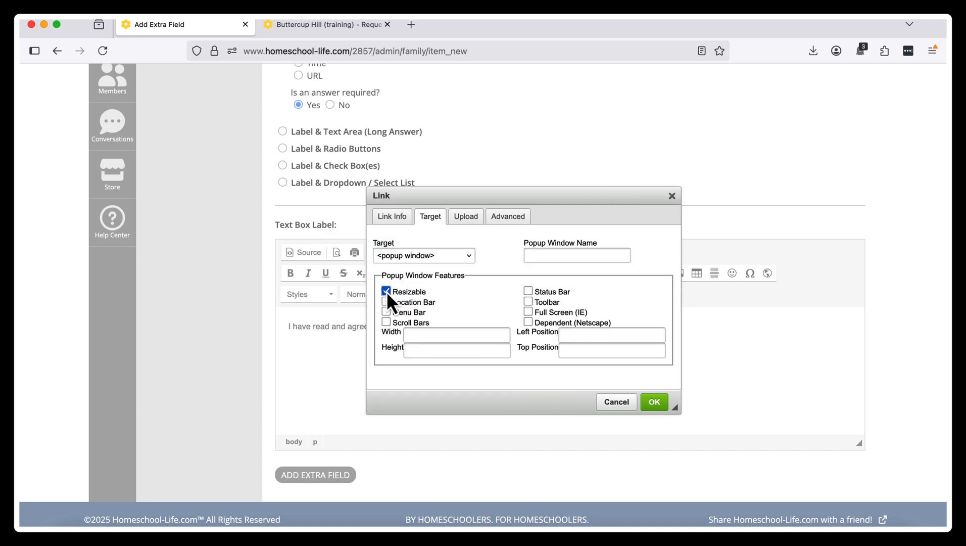
{"action": "left_click", "coordinate": [386, 323]}
{"action": "left_click", "coordinate": [426, 335]}
{"action": "type", "text": "400"}
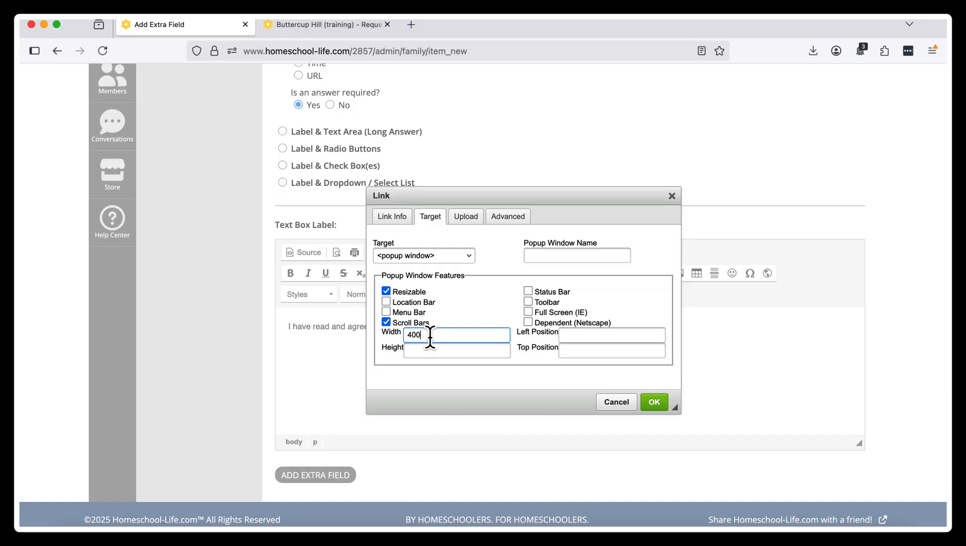
{"action": "left_click", "coordinate": [438, 351]}
{"action": "type", "text": "400"}
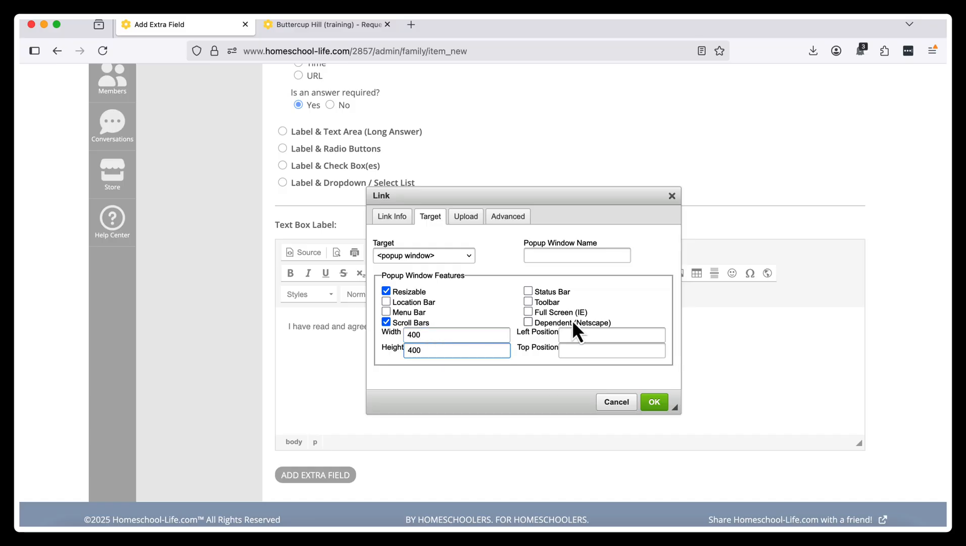
{"action": "left_click", "coordinate": [655, 403]}
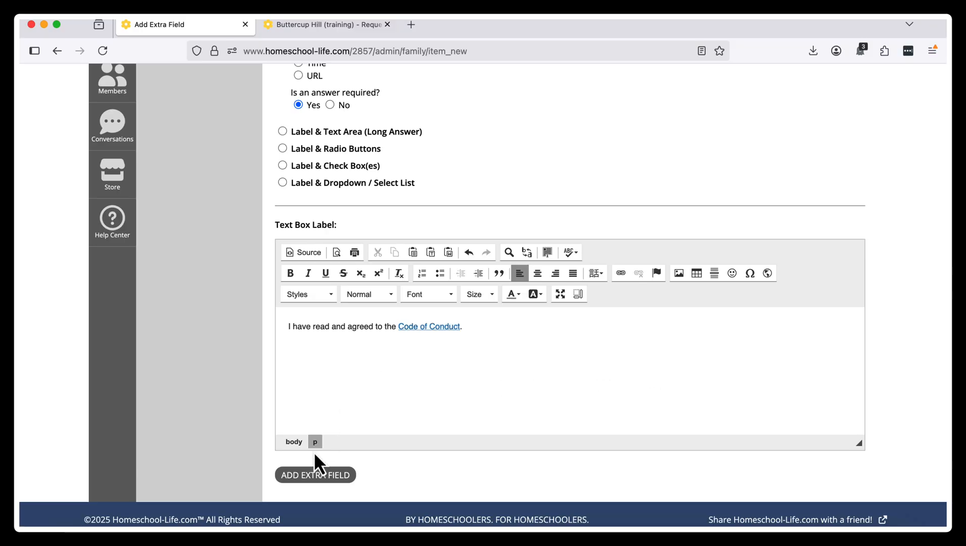
{"action": "left_click", "coordinate": [316, 473]}
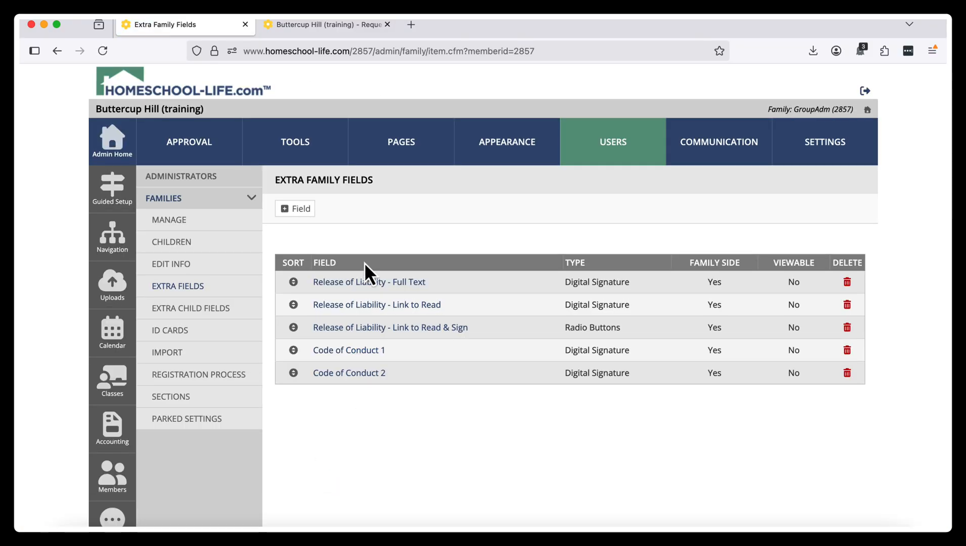
Reload the membership request page and open the Code of Conduct link in its new signature question.
{"action": "left_click", "coordinate": [336, 25]}
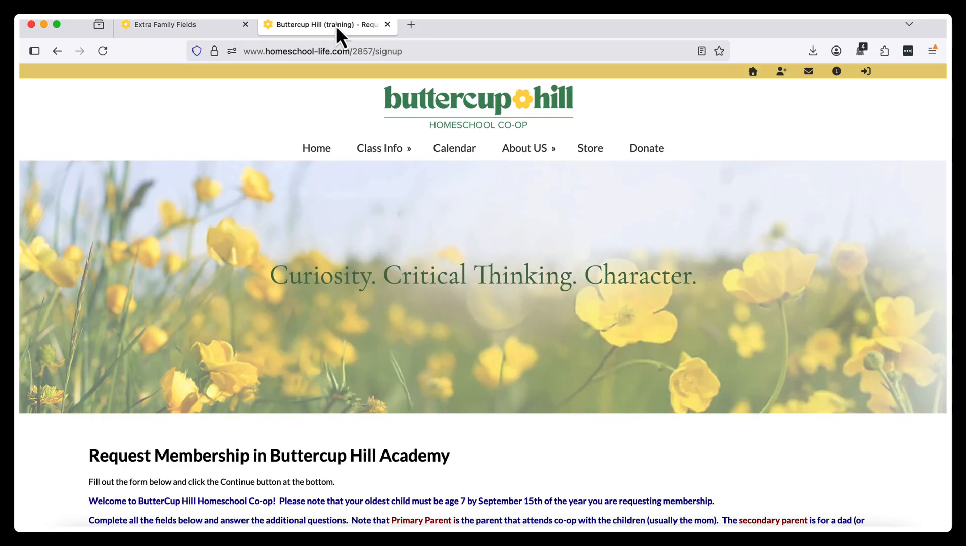
{"action": "key", "text": "super+r"}
{"action": "scroll", "coordinate": [338, 289], "scroll_direction": "down", "scroll_amount": 5}
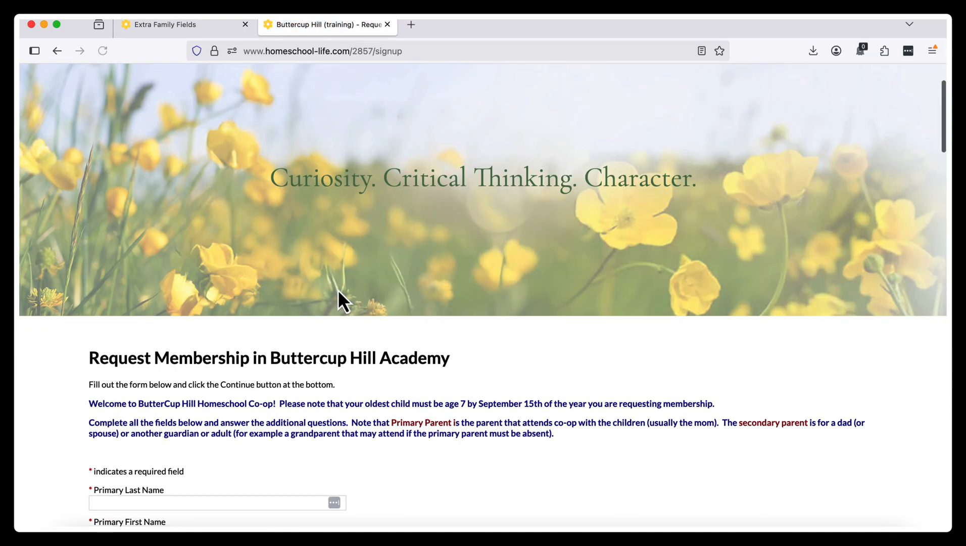
{"action": "scroll", "coordinate": [450, 326], "scroll_direction": "down", "scroll_amount": 20}
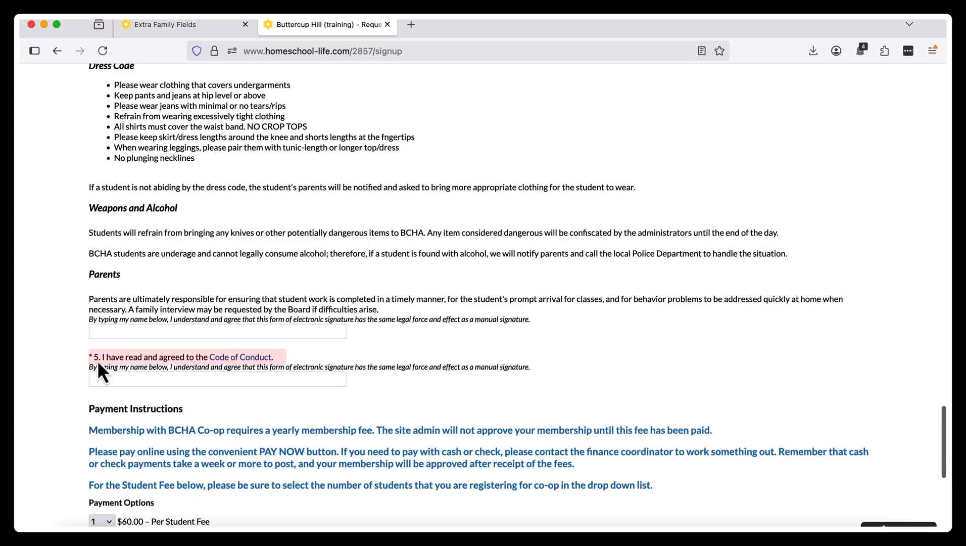
{"action": "left_click", "coordinate": [252, 358]}
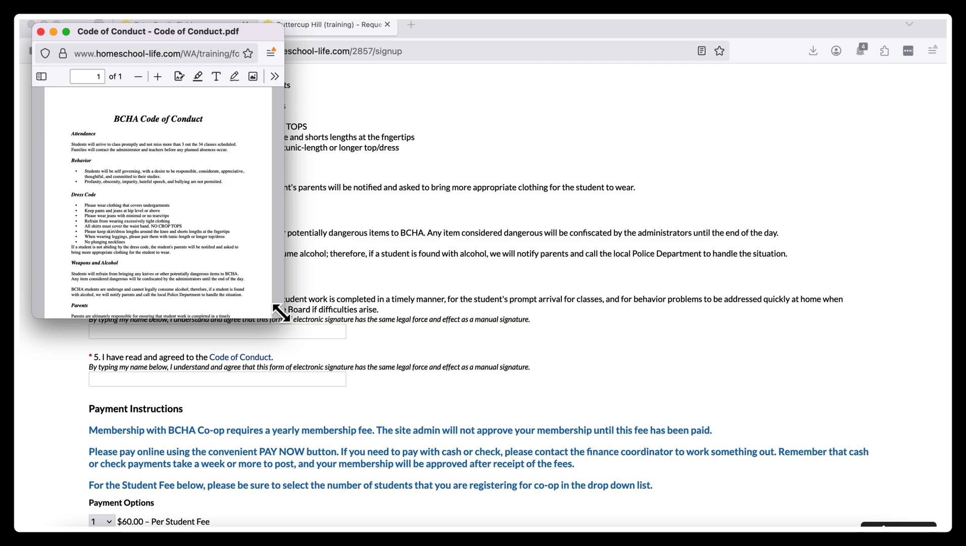
Enlarge the Code of Conduct popup window, look through the PDF, and close it.
{"action": "left_click_drag", "start_coordinate": [278, 312], "coordinate": [524, 431]}
{"action": "scroll", "coordinate": [431, 292], "scroll_direction": "down", "scroll_amount": 2}
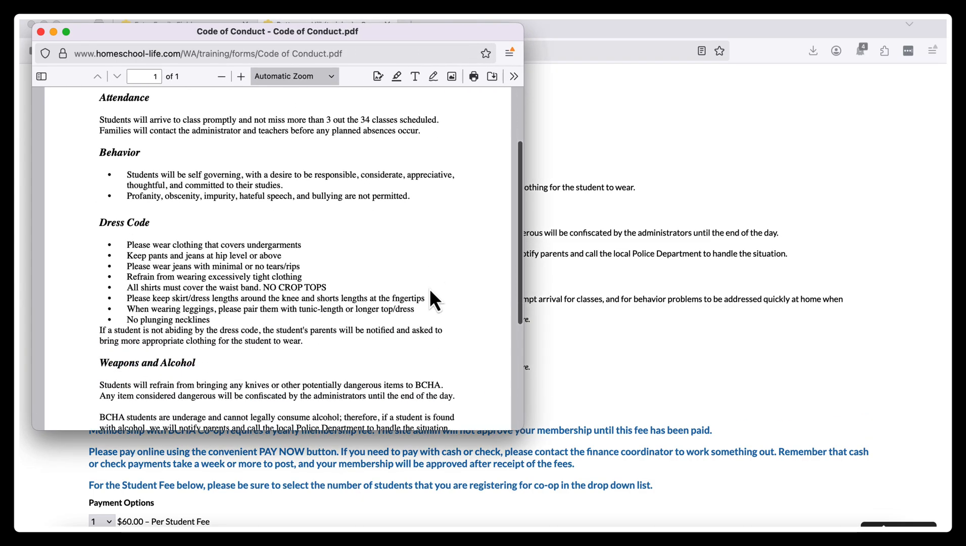
{"action": "scroll", "coordinate": [430, 289], "scroll_direction": "down", "scroll_amount": 4}
{"action": "scroll", "coordinate": [430, 288], "scroll_direction": "up", "scroll_amount": 6}
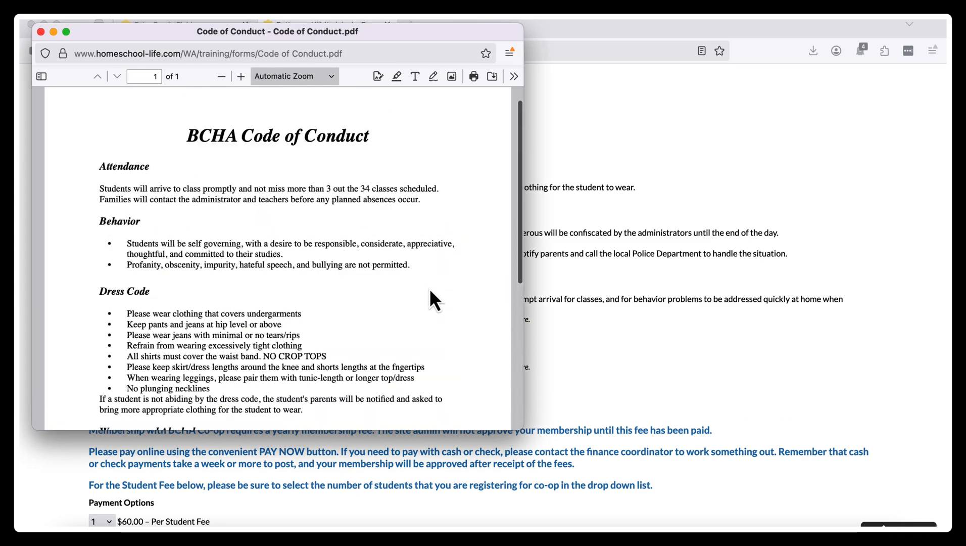
{"action": "left_click", "coordinate": [41, 32]}
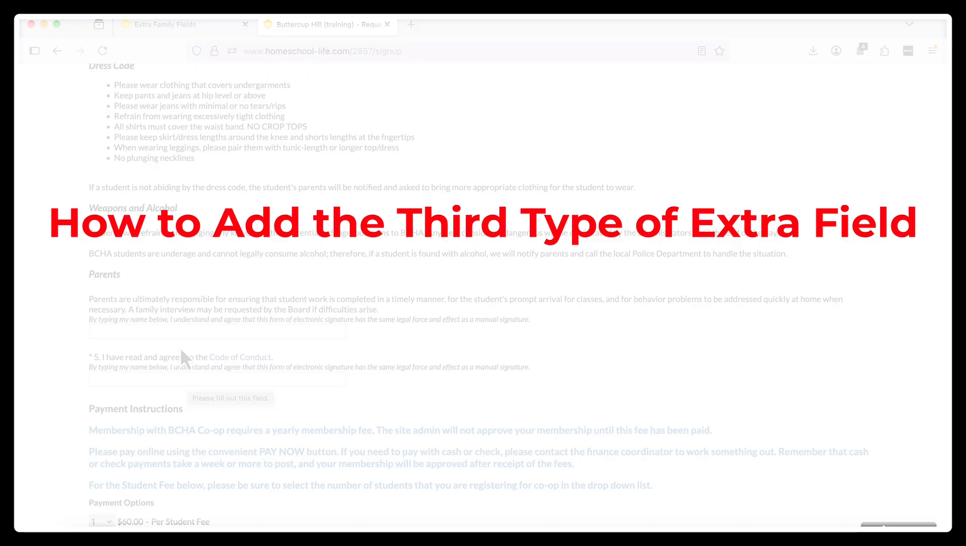
Start a new custom page with the link name "Code of Conduct" and allow public access to it.
{"action": "left_click", "coordinate": [164, 24]}
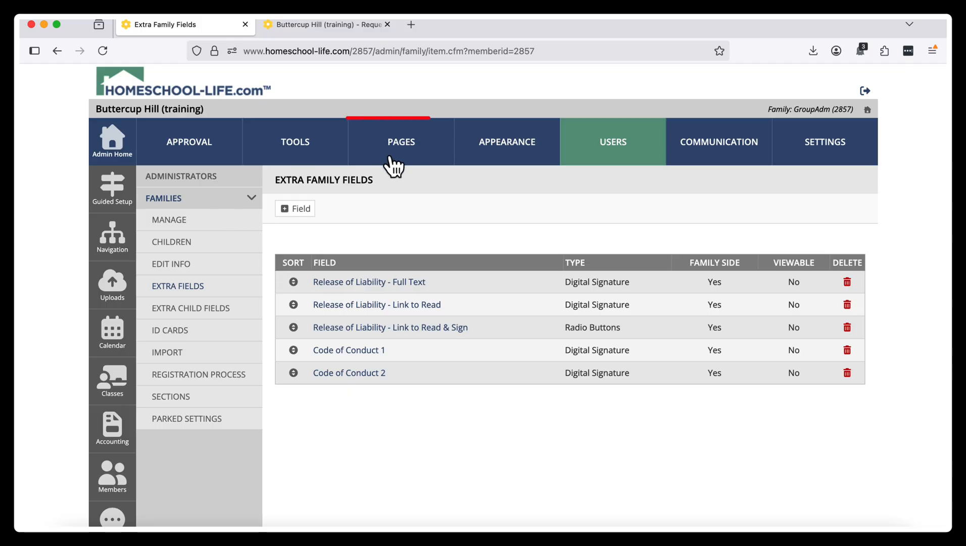
{"action": "left_click", "coordinate": [408, 151]}
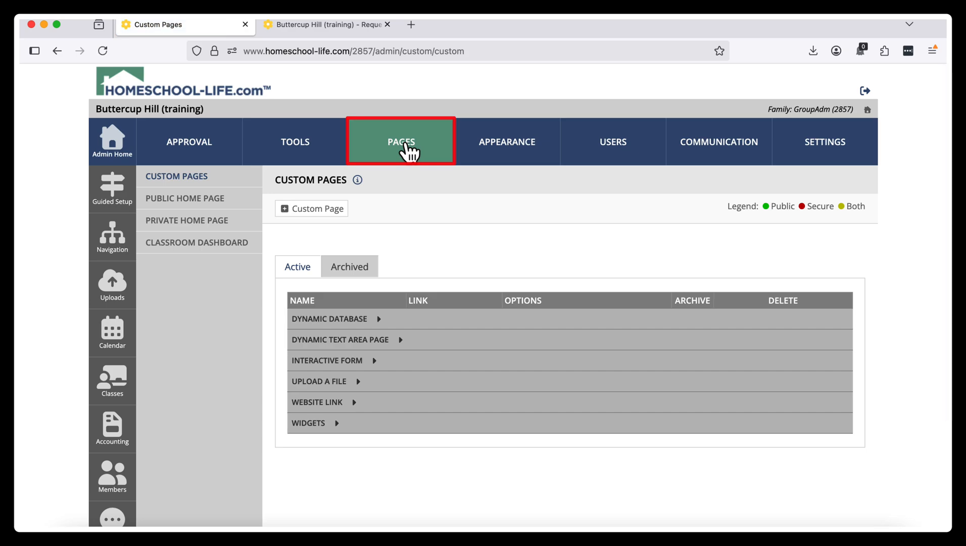
{"action": "left_click", "coordinate": [324, 209]}
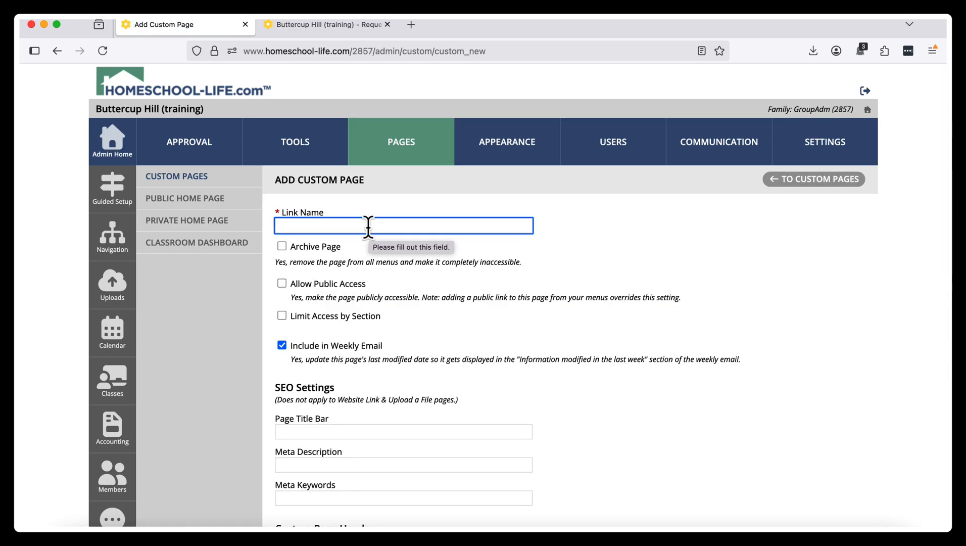
{"action": "type", "text": "Code of Conduct"}
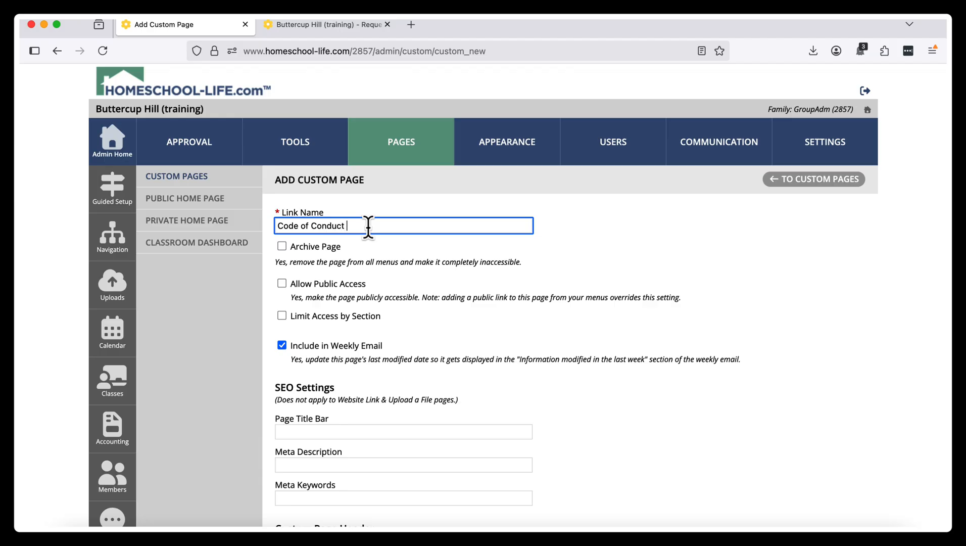
{"action": "key", "text": "BackSpace"}
{"action": "left_click", "coordinate": [281, 285]}
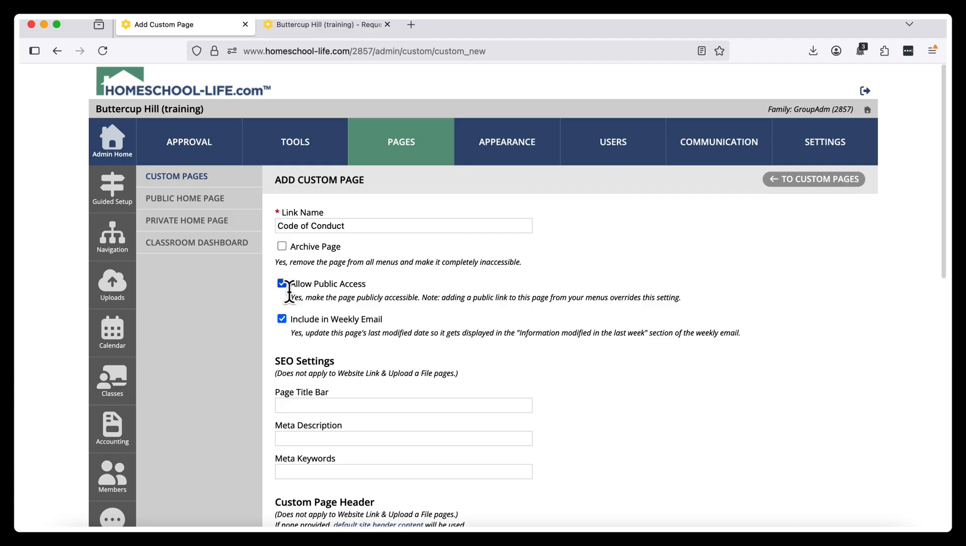
Make the Code of Conduct page an Interactive Form and add the custom page.
{"action": "scroll", "coordinate": [508, 294], "scroll_direction": "down", "scroll_amount": 15}
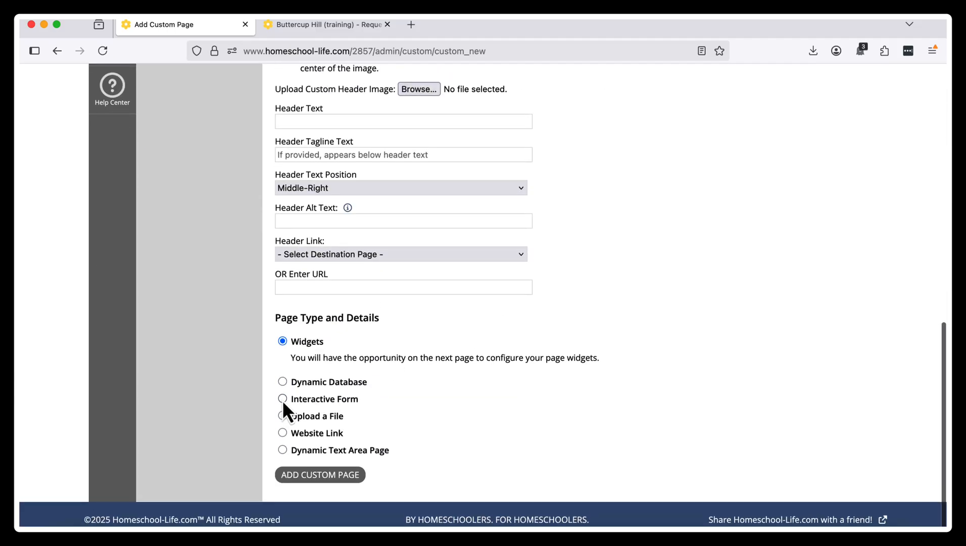
{"action": "left_click", "coordinate": [283, 399]}
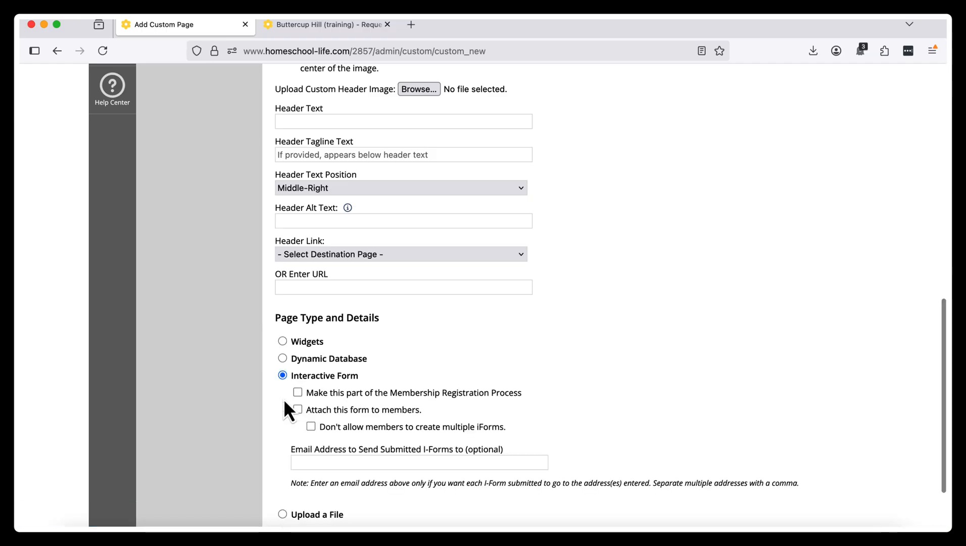
{"action": "scroll", "coordinate": [534, 315], "scroll_direction": "down", "scroll_amount": 5}
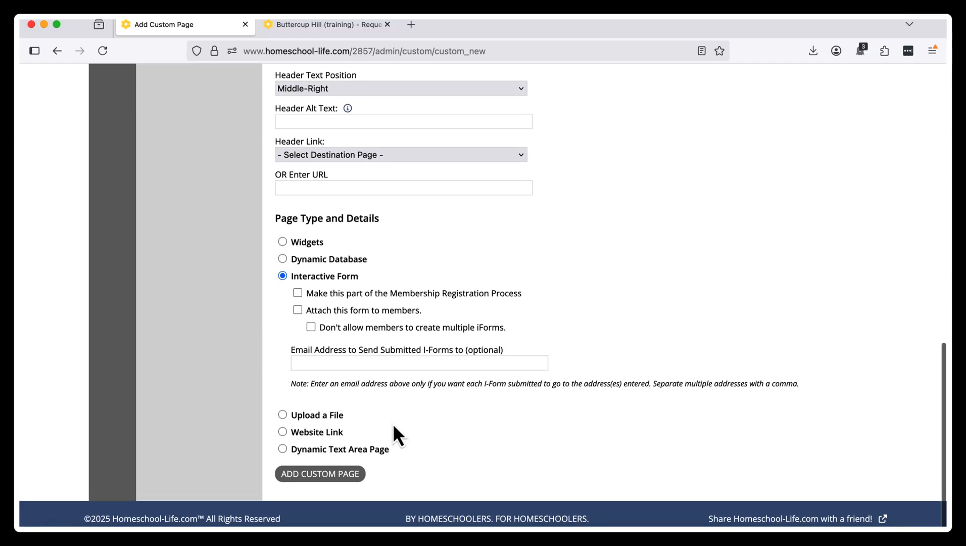
{"action": "left_click", "coordinate": [317, 476]}
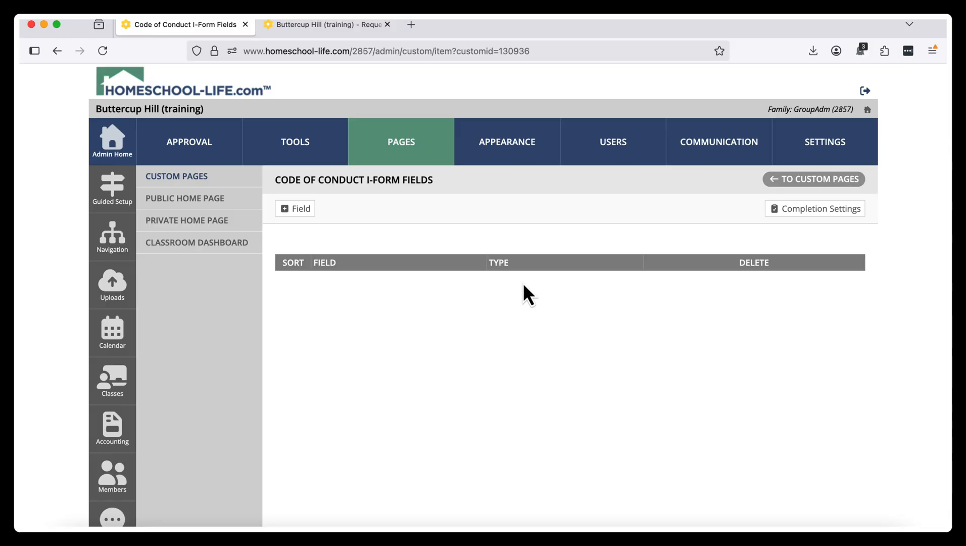
Add a Content Description field to the form containing the copied code of conduct text.
{"action": "left_click", "coordinate": [298, 209]}
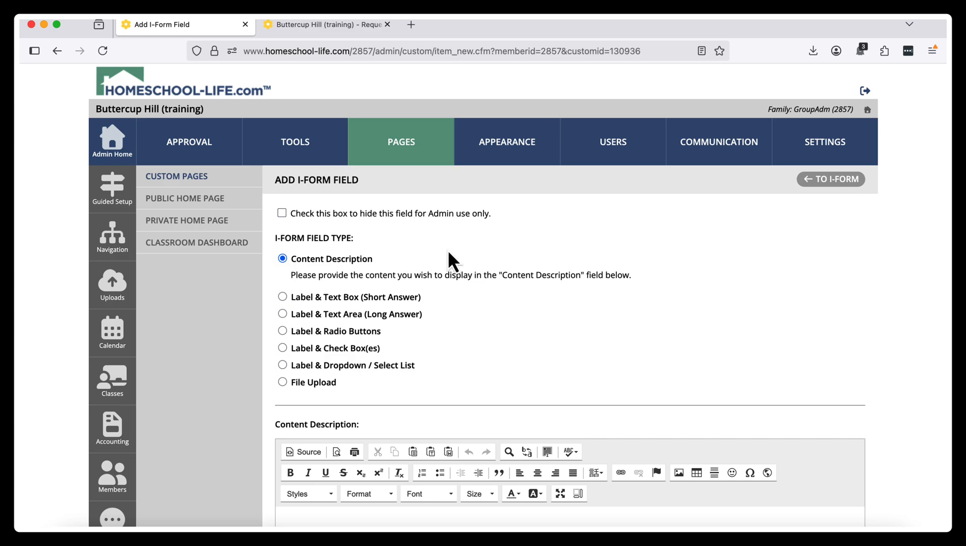
{"action": "scroll", "coordinate": [539, 250], "scroll_direction": "down", "scroll_amount": 5}
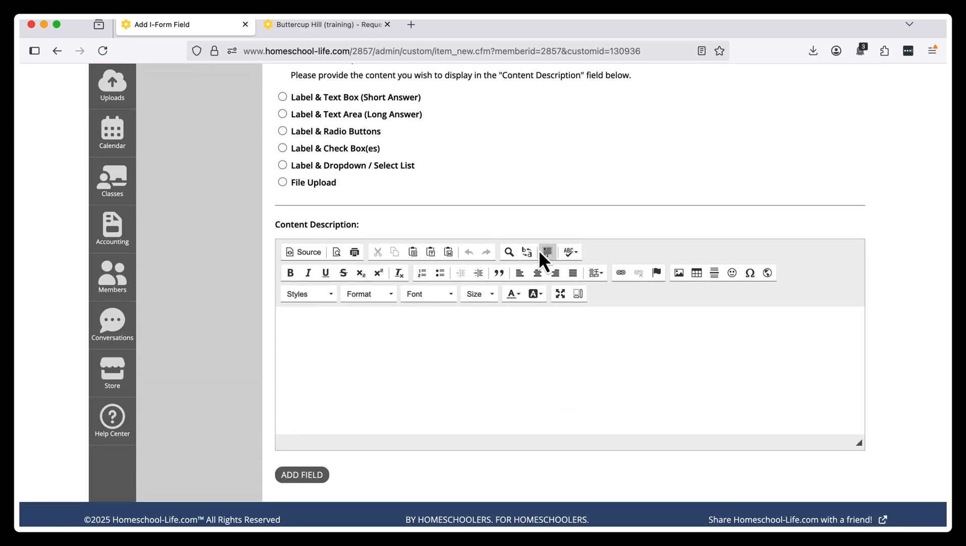
{"action": "key", "text": "super+v"}
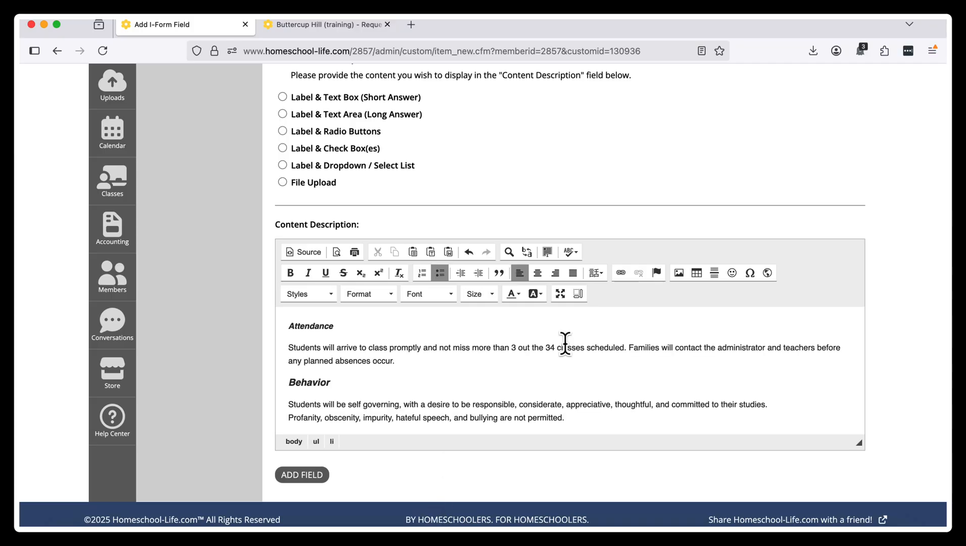
{"action": "left_click", "coordinate": [305, 475]}
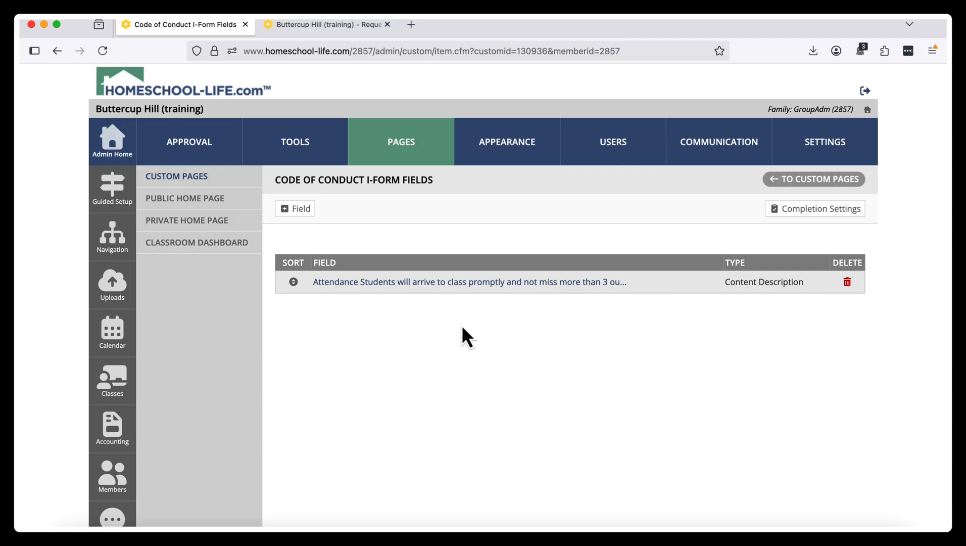
Add a required short-answer text box field labelled "First Name:" to the form, discarding the auto-saved content.
{"action": "left_click", "coordinate": [299, 210]}
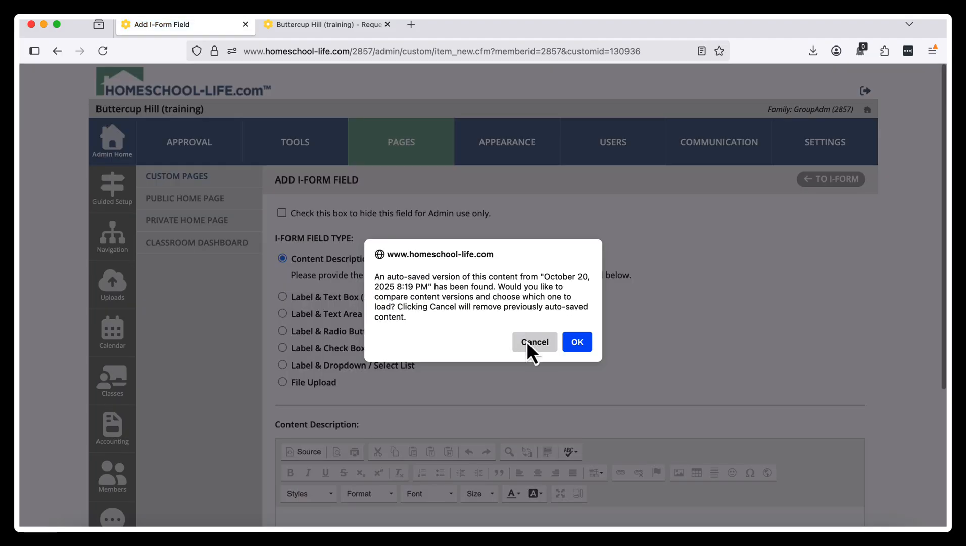
{"action": "left_click", "coordinate": [527, 340]}
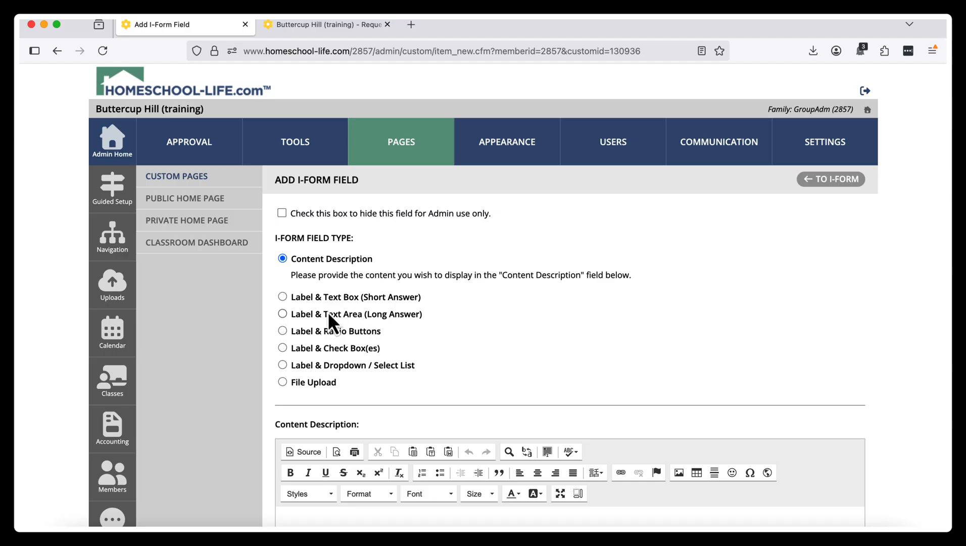
{"action": "left_click", "coordinate": [283, 297]}
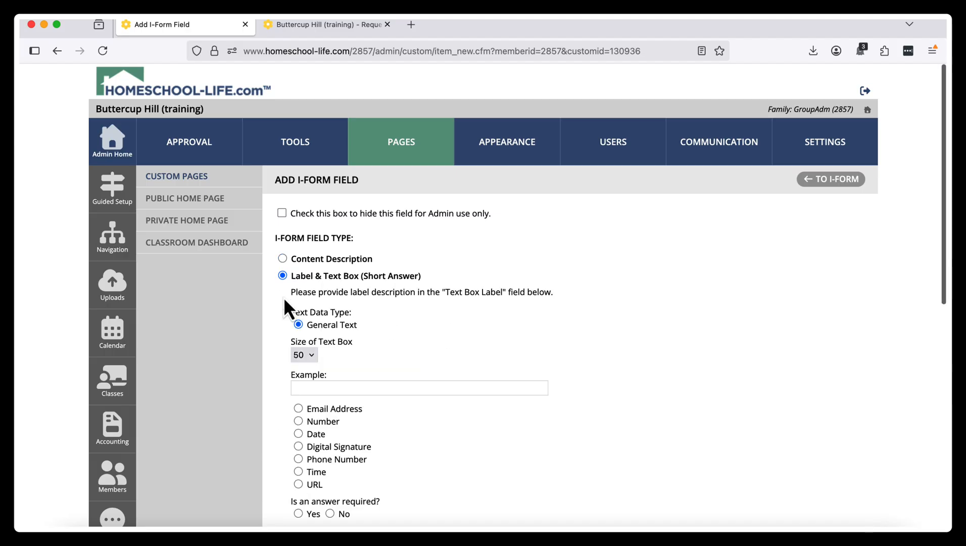
{"action": "scroll", "coordinate": [482, 354], "scroll_direction": "down", "scroll_amount": 5}
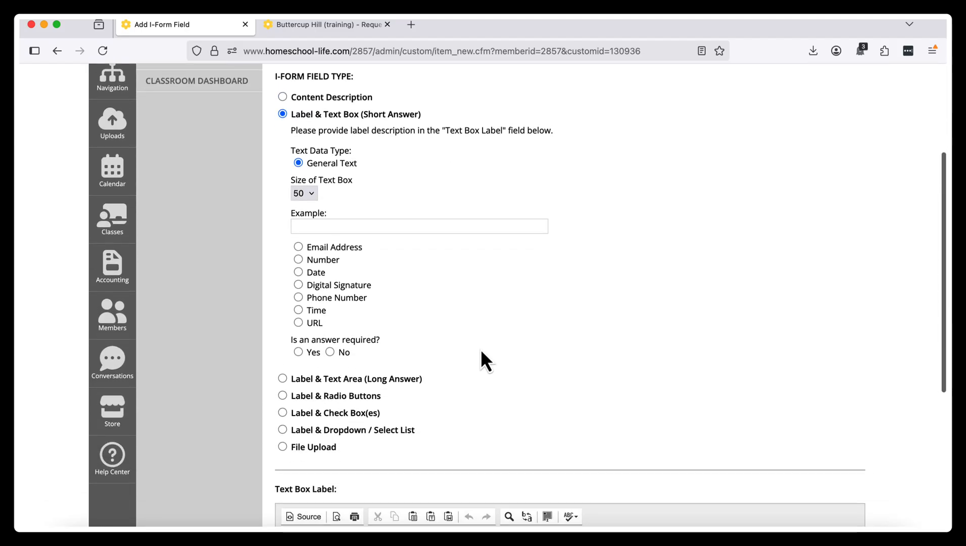
{"action": "left_click", "coordinate": [298, 351]}
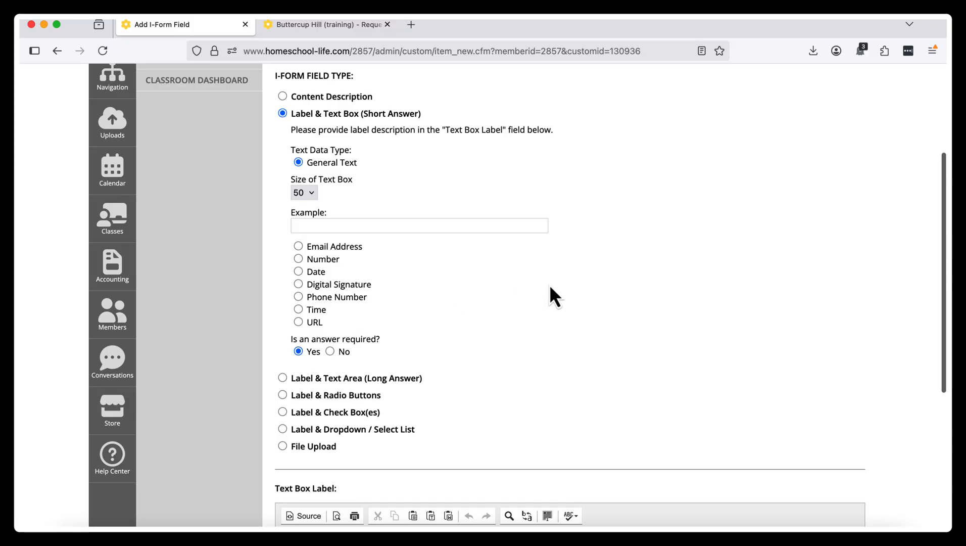
{"action": "scroll", "coordinate": [550, 285], "scroll_direction": "down", "scroll_amount": 8}
{"action": "left_click", "coordinate": [422, 351]}
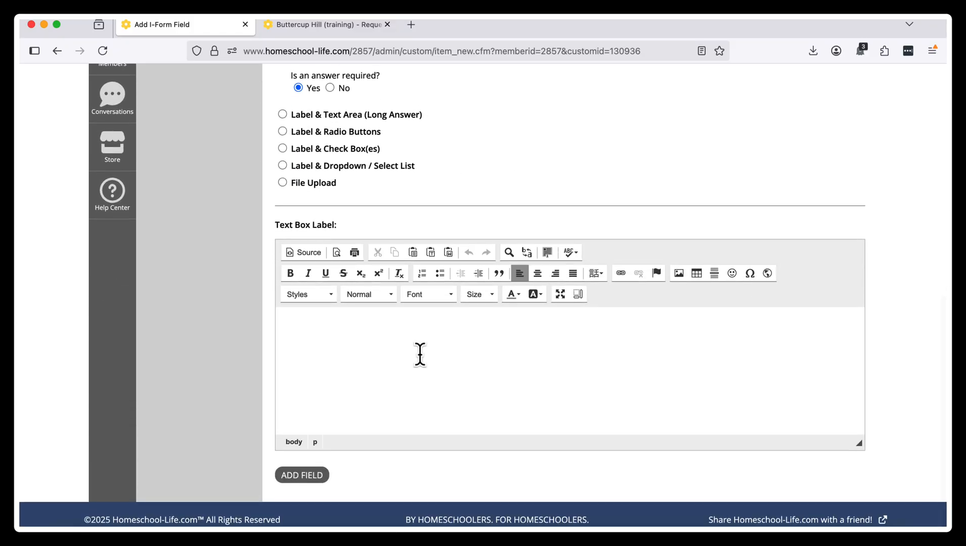
{"action": "type", "text": "First Name:"}
{"action": "left_click", "coordinate": [301, 481]}
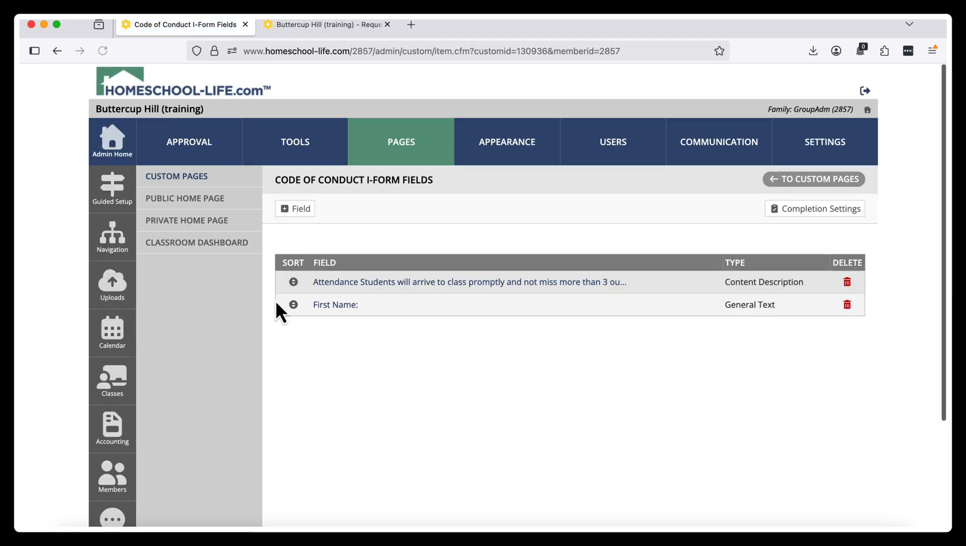
Add a required short-answer text box field labelled "Last Name:" to the form.
{"action": "left_click", "coordinate": [286, 209]}
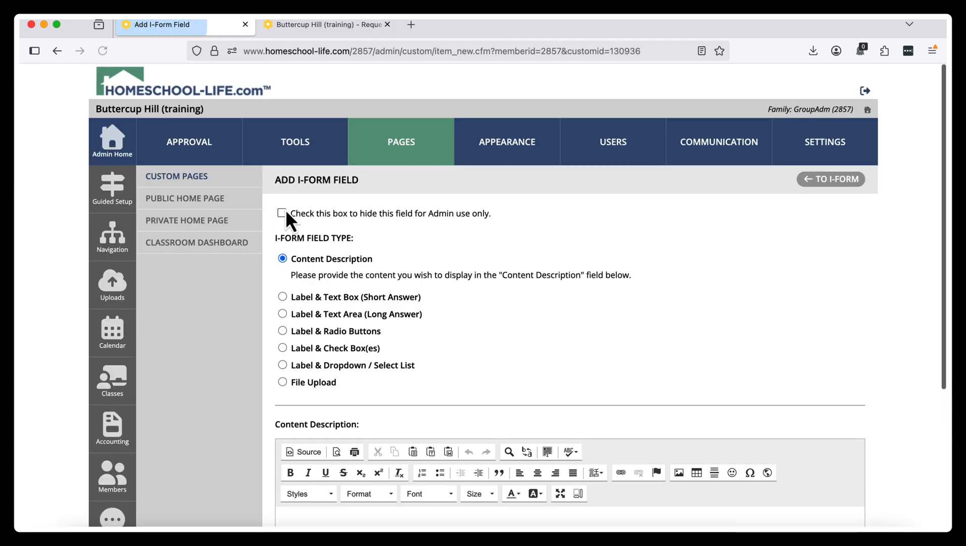
{"action": "left_click", "coordinate": [283, 296]}
{"action": "scroll", "coordinate": [314, 395], "scroll_direction": "down", "scroll_amount": 3}
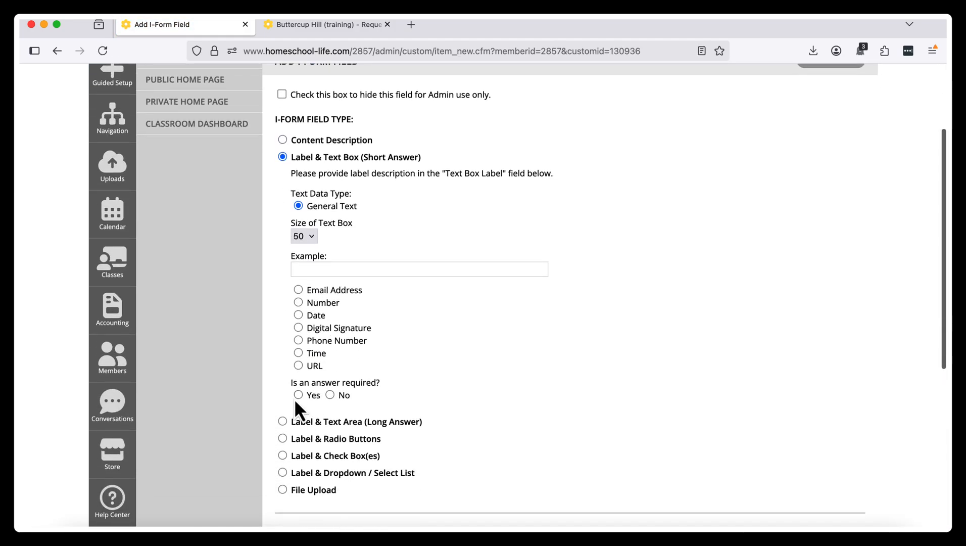
{"action": "scroll", "coordinate": [370, 356], "scroll_direction": "down", "scroll_amount": 8}
{"action": "left_click", "coordinate": [425, 342]}
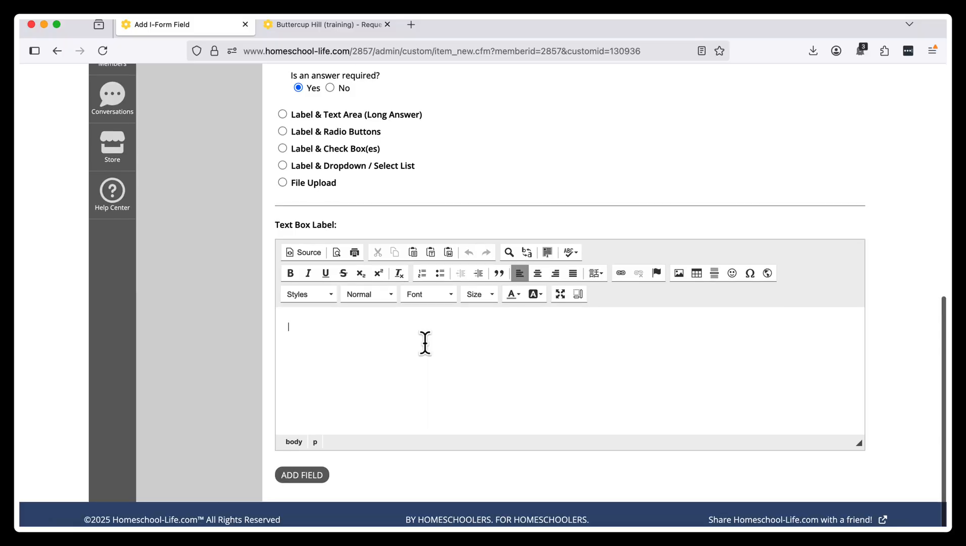
{"action": "type", "text": "Last Name:"}
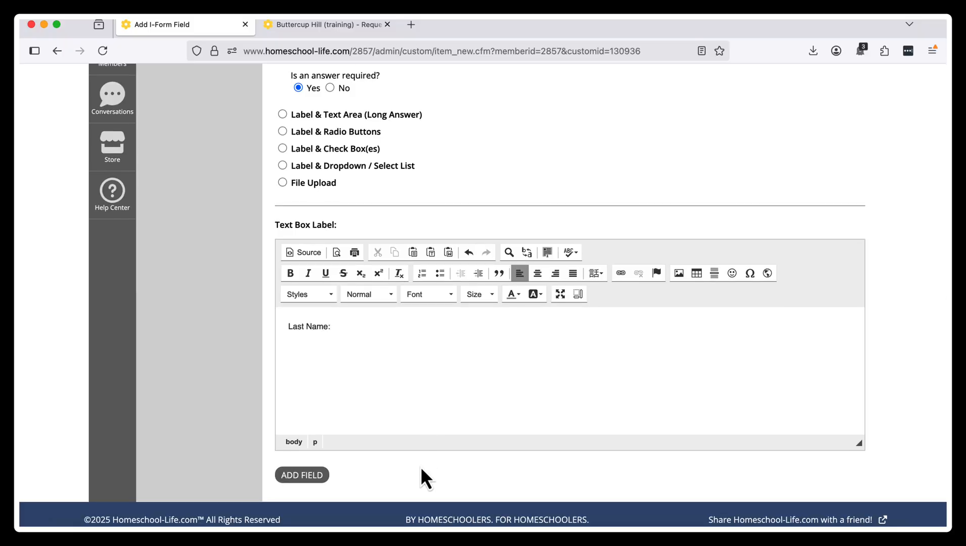
{"action": "left_click", "coordinate": [304, 473]}
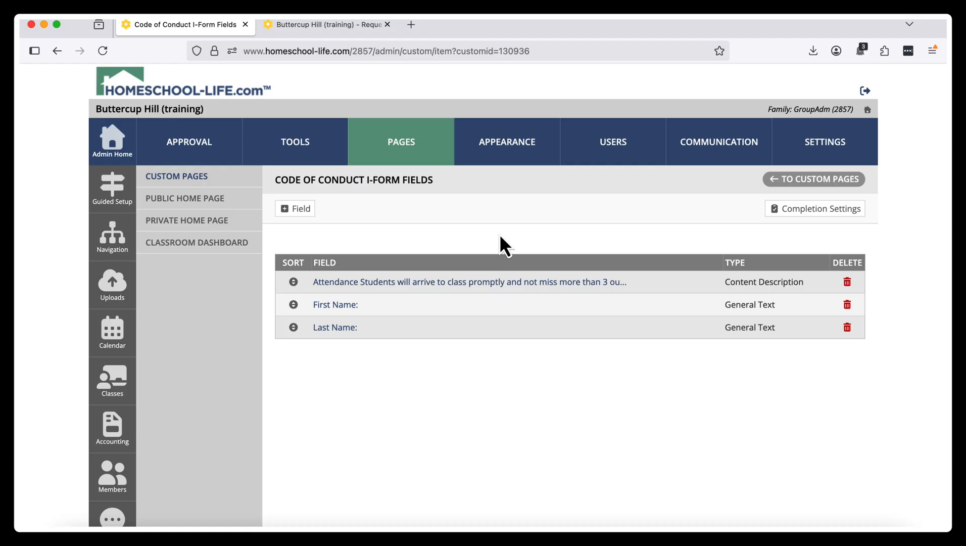
Start a Label & Check Box(es) field with four choices and require at least 4 of them to be chosen.
{"action": "left_click", "coordinate": [295, 209]}
{"action": "scroll", "coordinate": [478, 333], "scroll_direction": "down", "scroll_amount": 3}
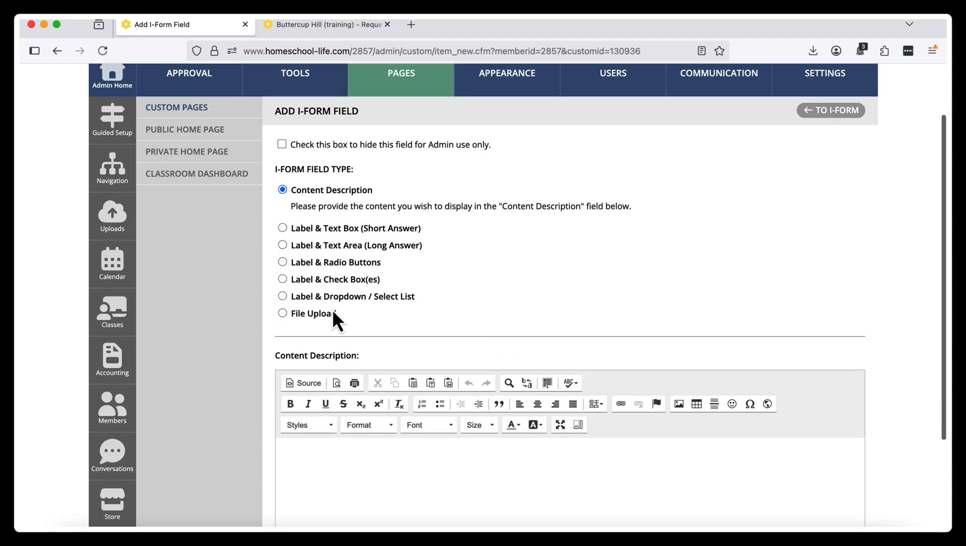
{"action": "left_click", "coordinate": [282, 279]}
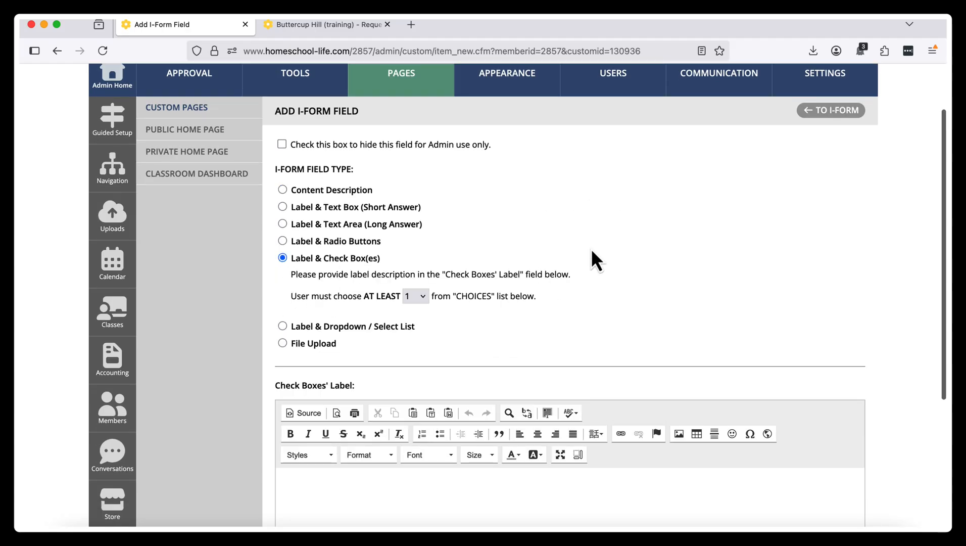
{"action": "scroll", "coordinate": [617, 237], "scroll_direction": "down", "scroll_amount": 1}
{"action": "scroll", "coordinate": [622, 245], "scroll_direction": "down", "scroll_amount": 3}
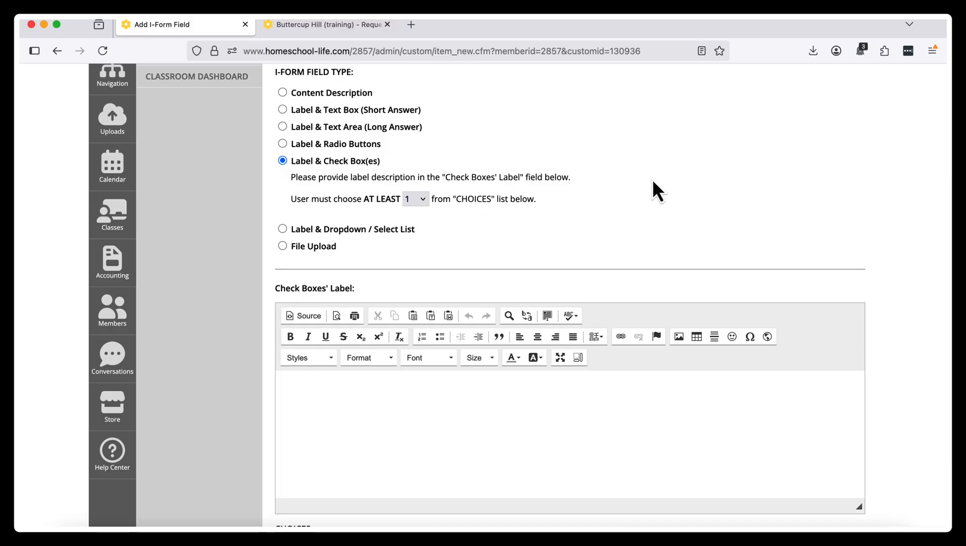
{"action": "scroll", "coordinate": [653, 184], "scroll_direction": "down", "scroll_amount": 3}
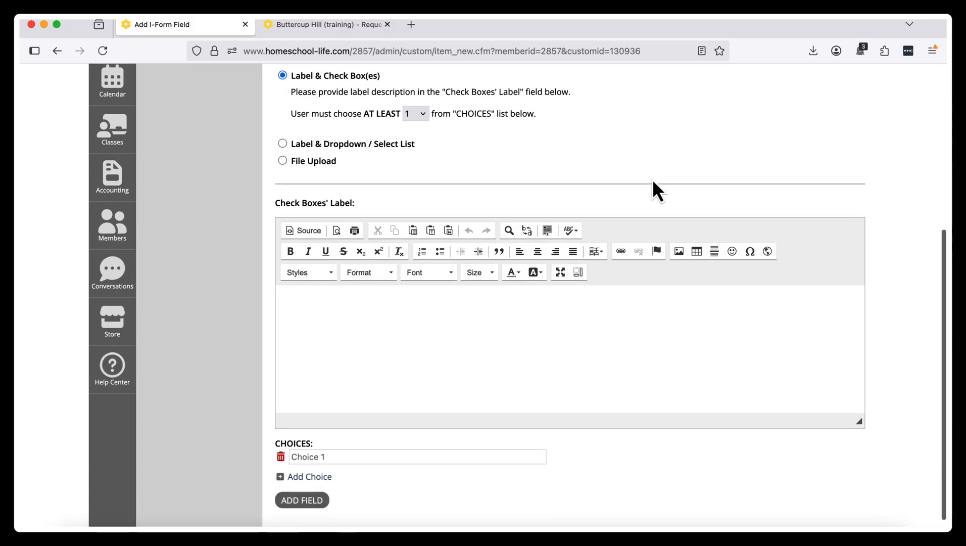
{"action": "left_click", "coordinate": [312, 477]}
{"action": "left_click", "coordinate": [313, 498]}
{"action": "left_click", "coordinate": [316, 520]}
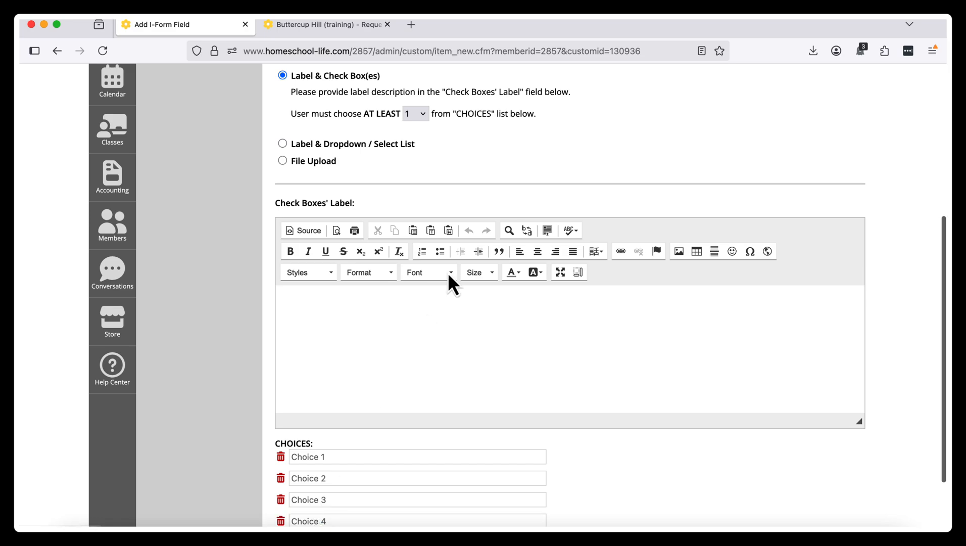
{"action": "left_click", "coordinate": [424, 115]}
{"action": "left_click", "coordinate": [421, 155]}
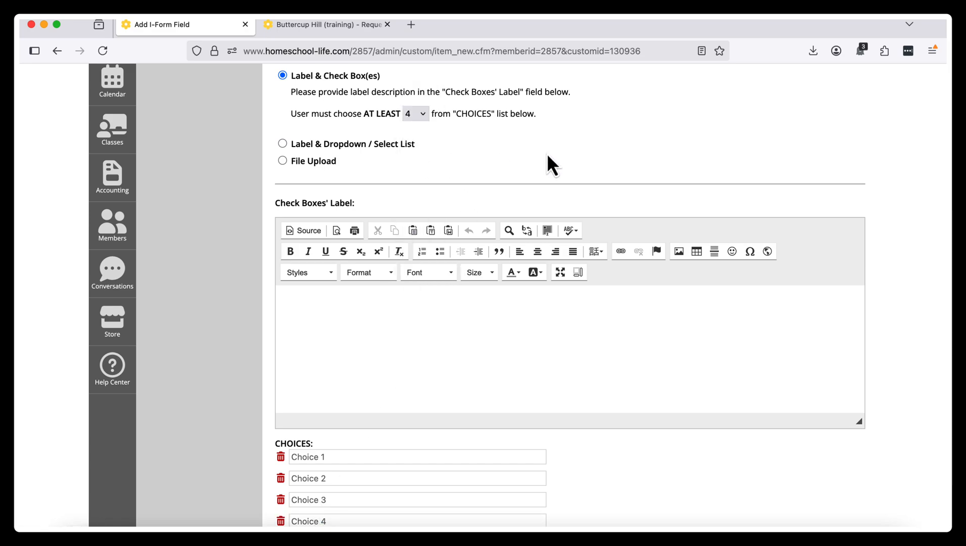
Label the check boxes "I agree to" and name the choices "the first thing", "the second thing", "the third thing" and "the fourth thing".
{"action": "scroll", "coordinate": [546, 156], "scroll_direction": "down", "scroll_amount": 3}
{"action": "left_click", "coordinate": [450, 272]}
{"action": "type", "text": "I agree to"}
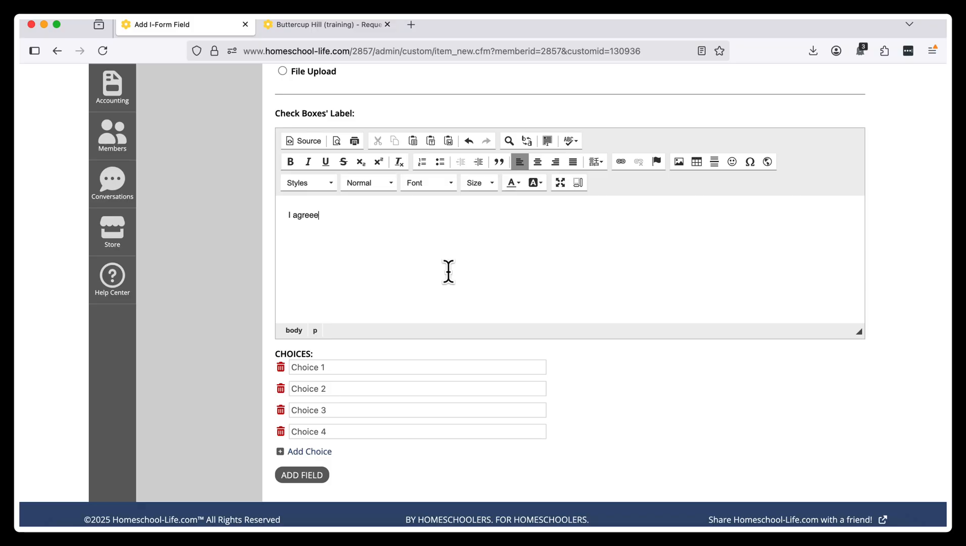
{"action": "left_click", "coordinate": [410, 367]}
{"action": "type", "text": "the first thing"}
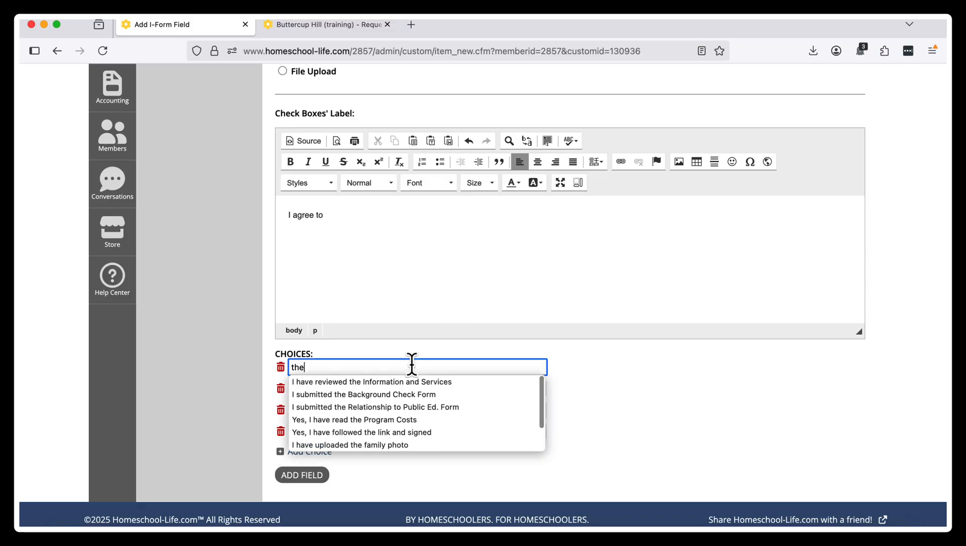
{"action": "left_click", "coordinate": [403, 388]}
{"action": "type", "text": "the second thing"}
{"action": "left_click", "coordinate": [396, 409]}
{"action": "type", "text": "the third thing"}
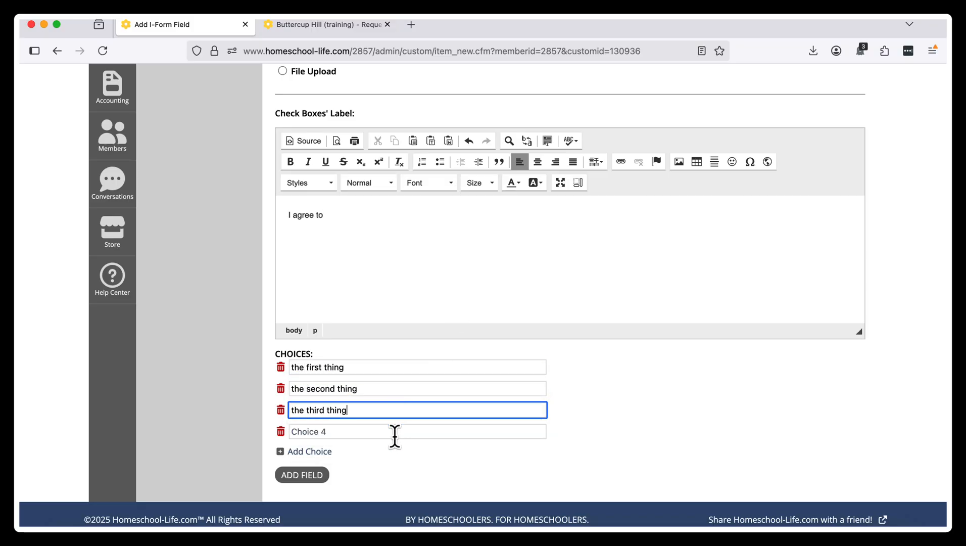
{"action": "left_click", "coordinate": [395, 432]}
{"action": "type", "text": "the fourth thing"}
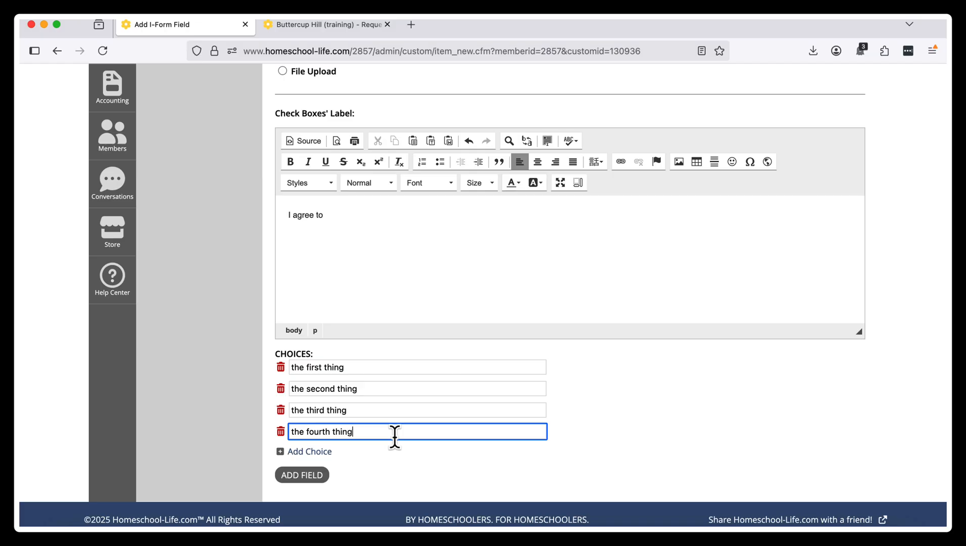
Save the check box field, and start a required short-answer text box field with the Digital Signature data type.
{"action": "left_click", "coordinate": [304, 474]}
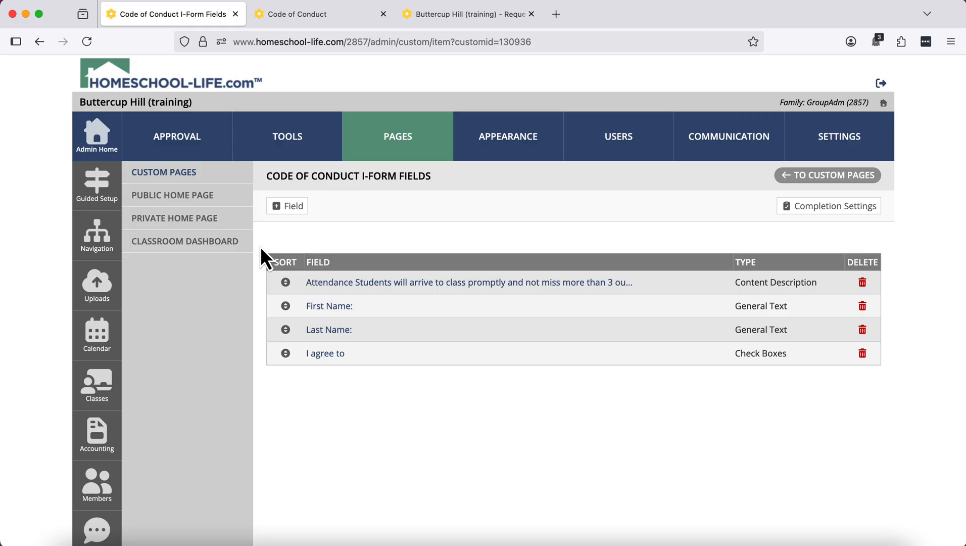
{"action": "left_click", "coordinate": [285, 206]}
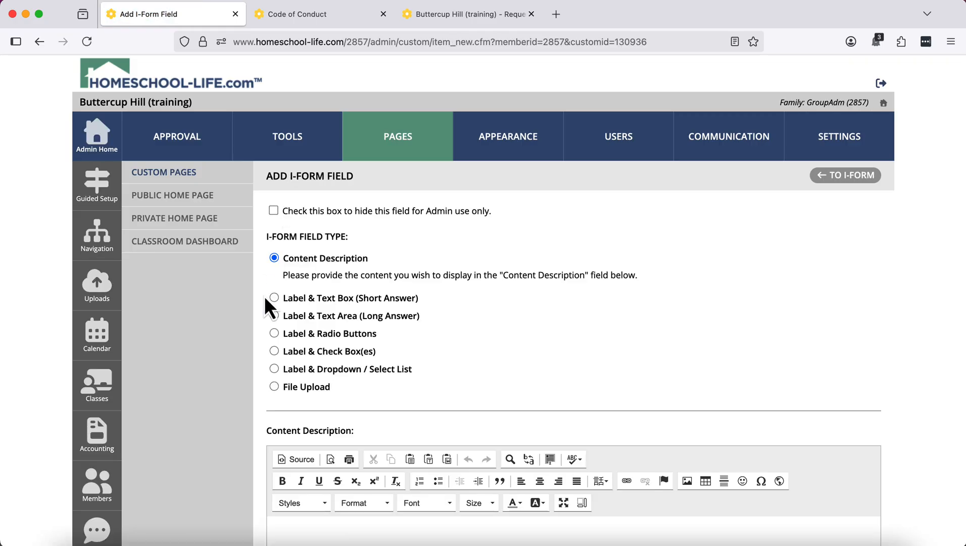
{"action": "left_click", "coordinate": [273, 298]}
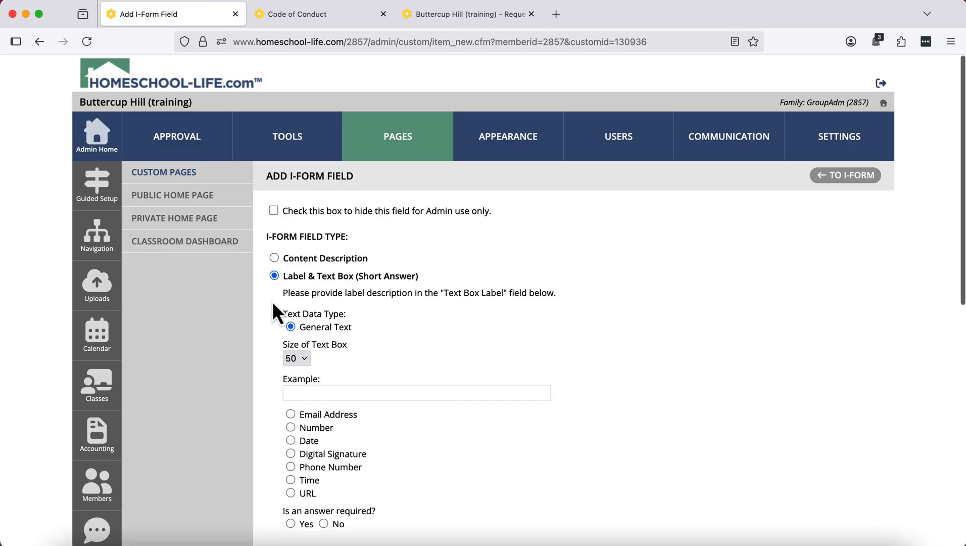
{"action": "left_click", "coordinate": [291, 453]}
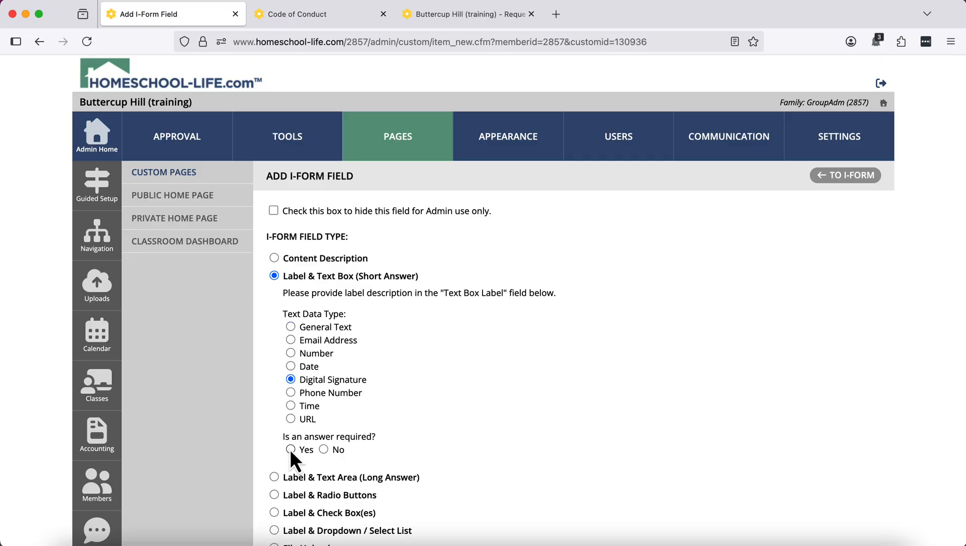
{"action": "left_click", "coordinate": [290, 449]}
Label the signature field "I have read and agree to abide by the Code of Conduct." and add it to the form.
{"action": "scroll", "coordinate": [460, 365], "scroll_direction": "down", "scroll_amount": 7}
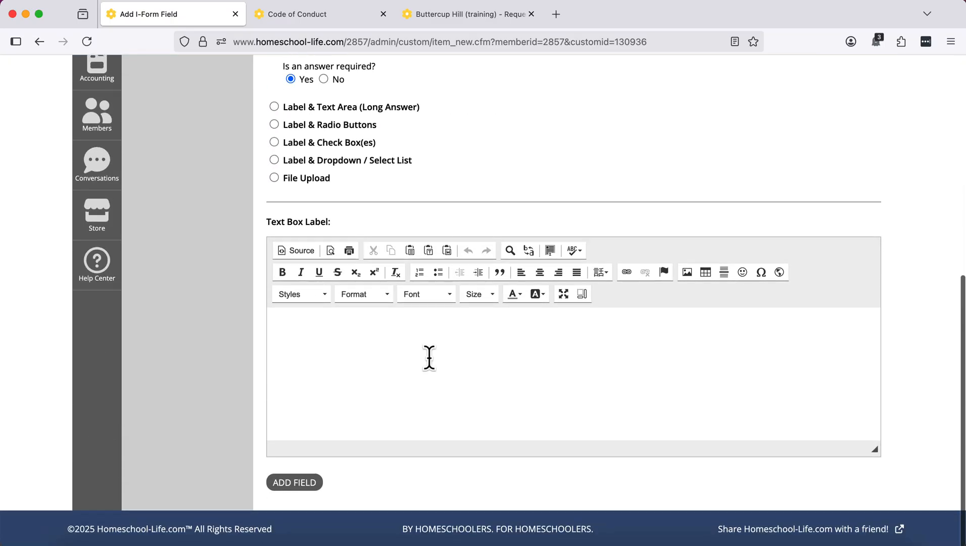
{"action": "left_click", "coordinate": [356, 354]}
{"action": "type", "text": "I have read and agree to abide by the Code of Conduct."}
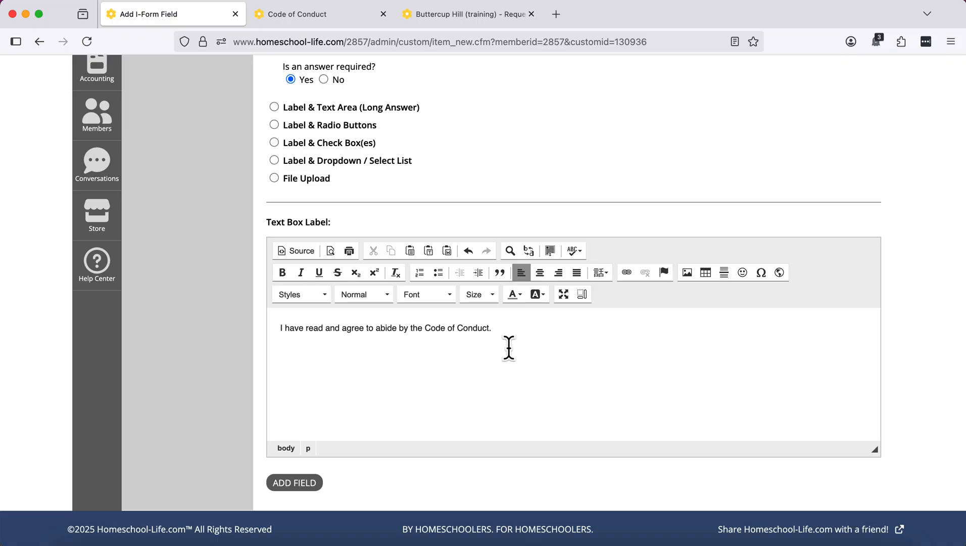
{"action": "left_click", "coordinate": [294, 483]}
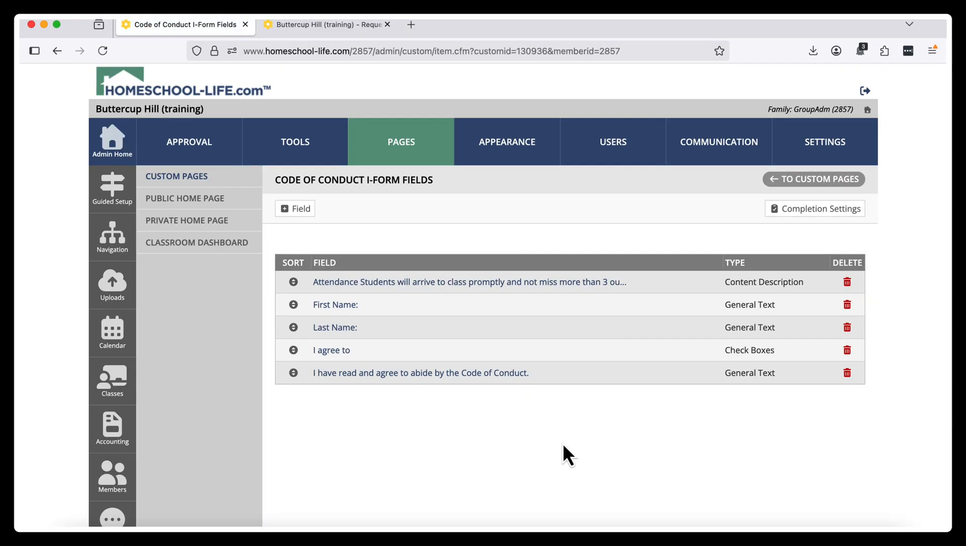
Return to the custom pages list and open the Code of Conduct interactive form to review its text and fields.
{"action": "left_click", "coordinate": [808, 179]}
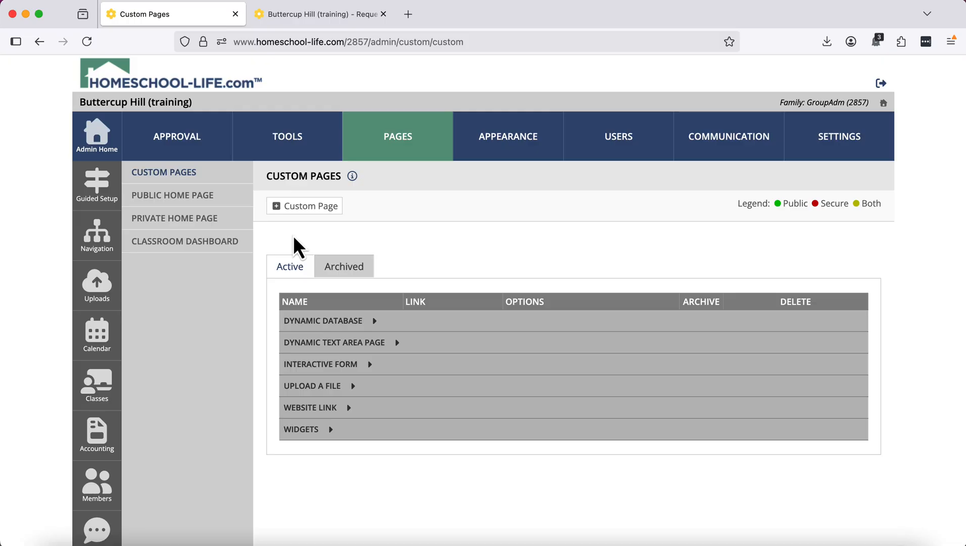
{"action": "left_click", "coordinate": [313, 365]}
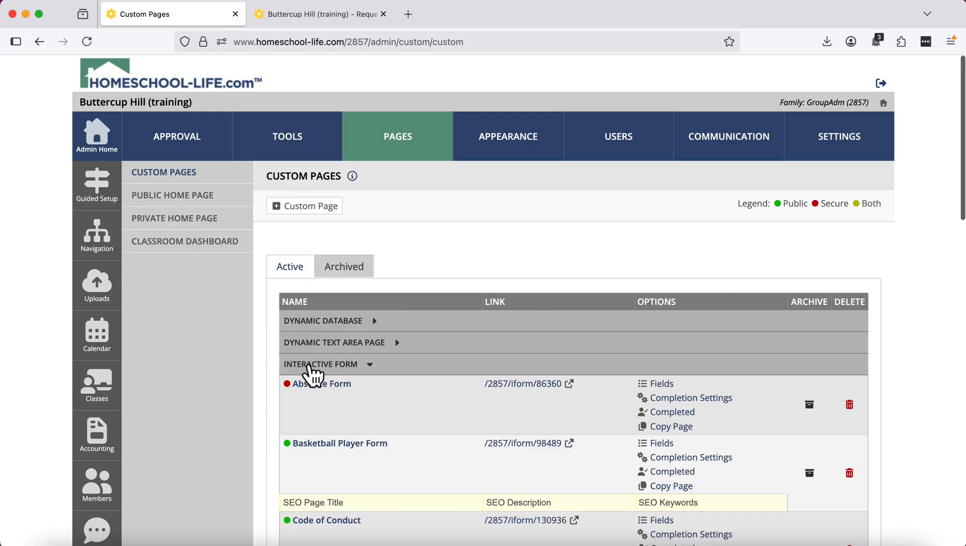
{"action": "scroll", "coordinate": [434, 274], "scroll_direction": "down", "scroll_amount": 5}
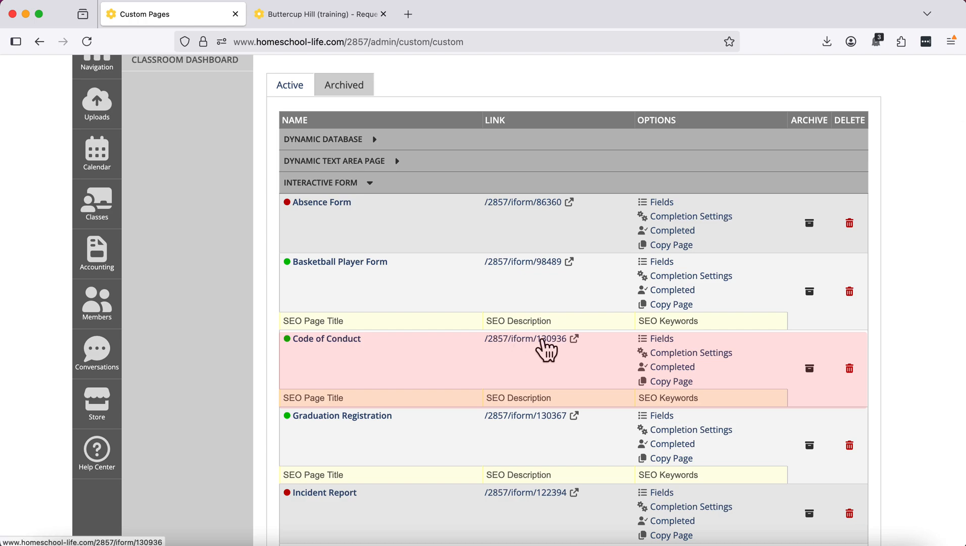
{"action": "left_click", "coordinate": [544, 340]}
{"action": "scroll", "coordinate": [543, 340], "scroll_direction": "down", "scroll_amount": 5}
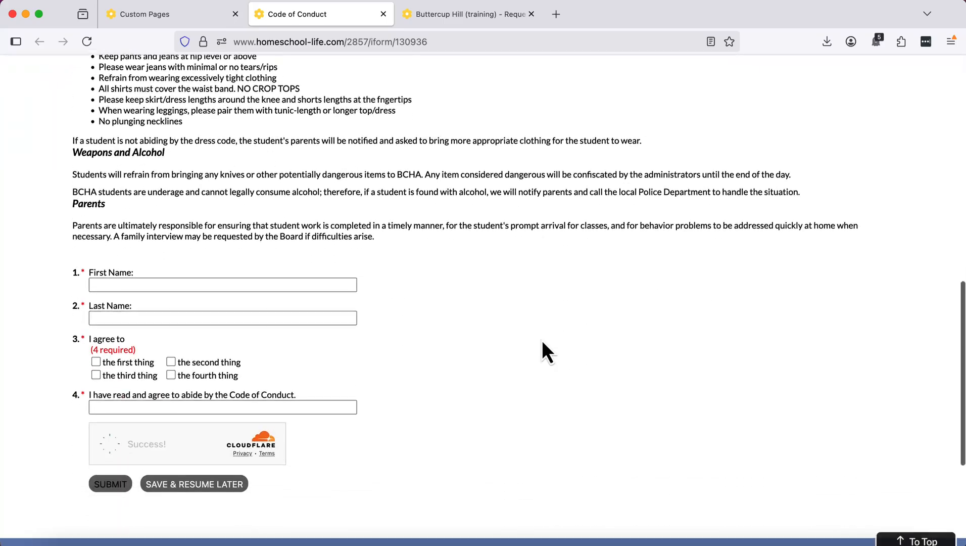
{"action": "scroll", "coordinate": [542, 340], "scroll_direction": "up", "scroll_amount": 2}
{"action": "scroll", "coordinate": [542, 339], "scroll_direction": "up", "scroll_amount": 1}
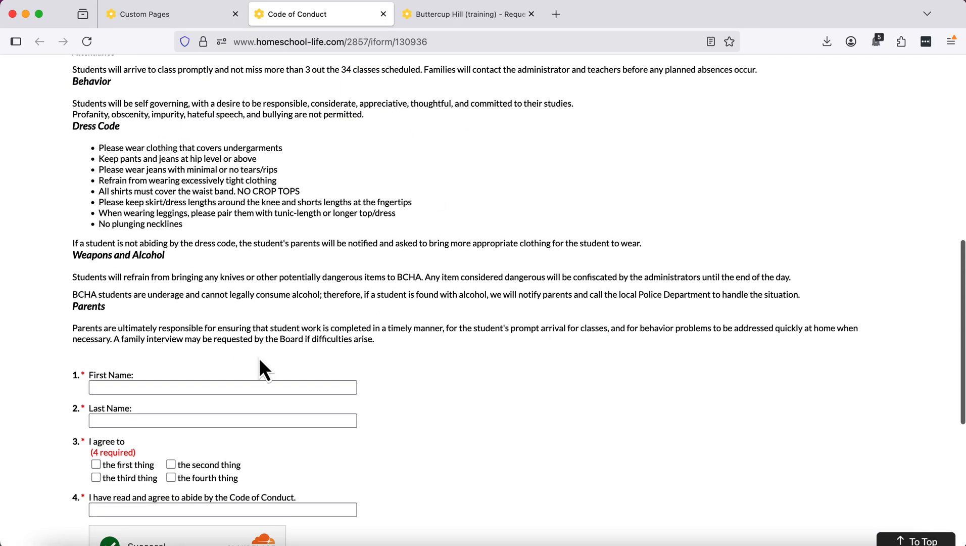
{"action": "scroll", "coordinate": [471, 382], "scroll_direction": "down", "scroll_amount": 5}
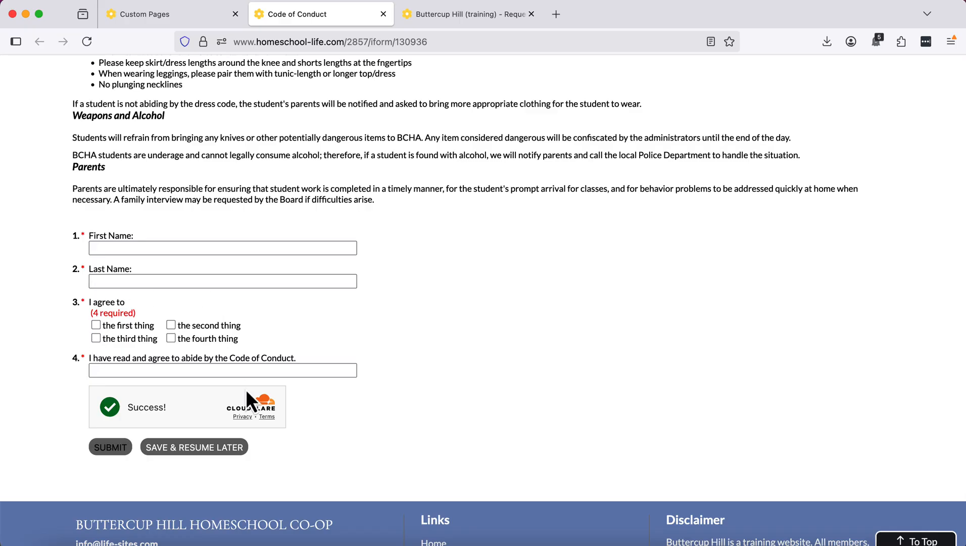
Go back to the custom pages list and copy the link of the Code of Conduct interactive form.
{"action": "left_click", "coordinate": [168, 16]}
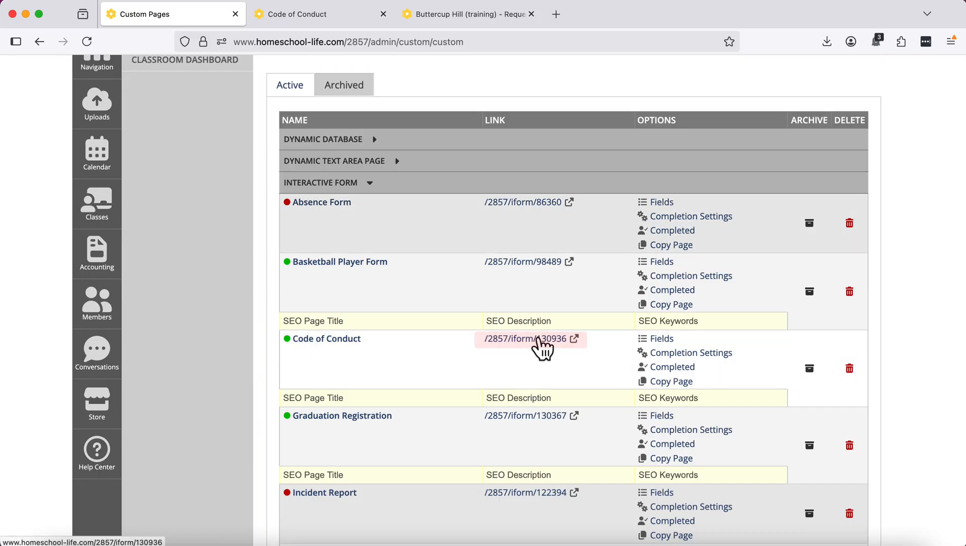
{"action": "right_click", "coordinate": [540, 343]}
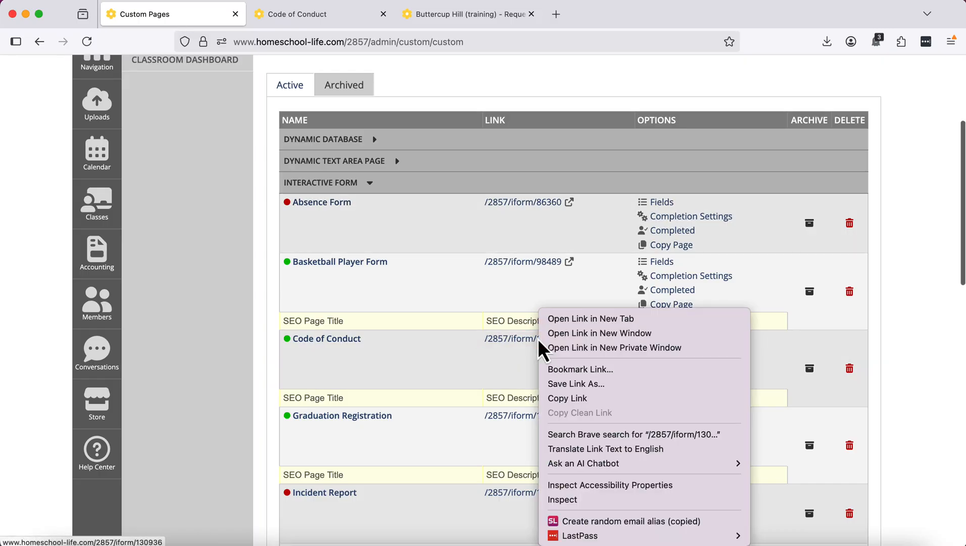
{"action": "left_click", "coordinate": [562, 398]}
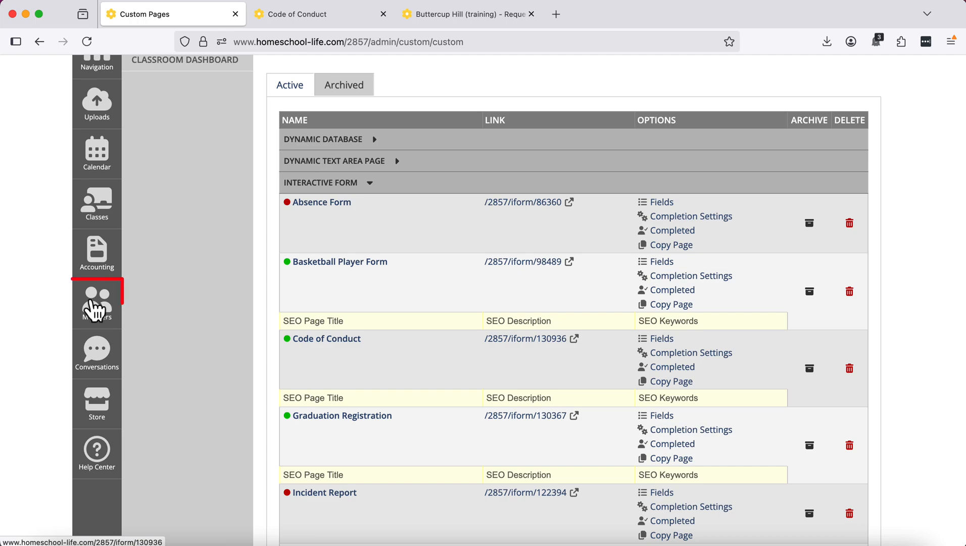
Start a new extra family field named "Code of Conduct 3" that other families cannot view.
{"action": "left_click", "coordinate": [99, 312]}
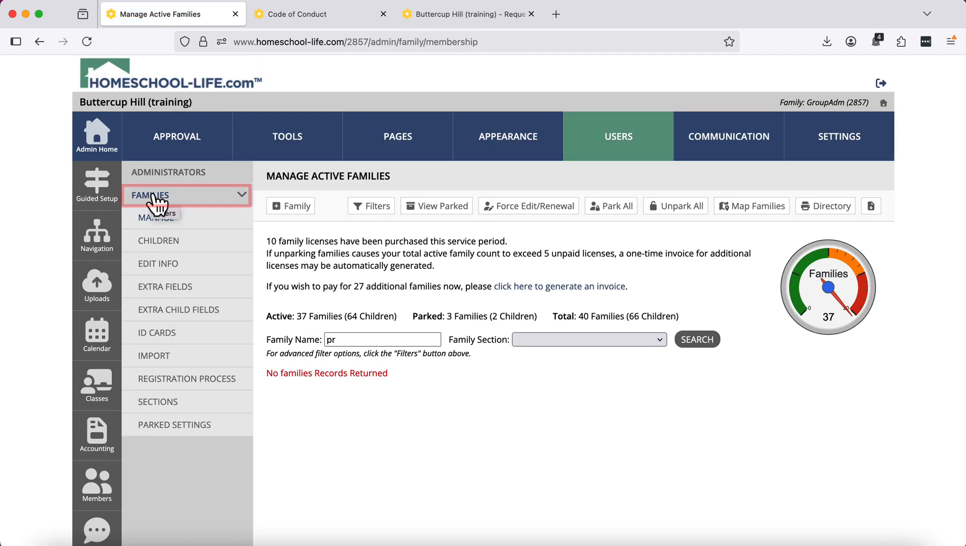
{"action": "left_click", "coordinate": [163, 293]}
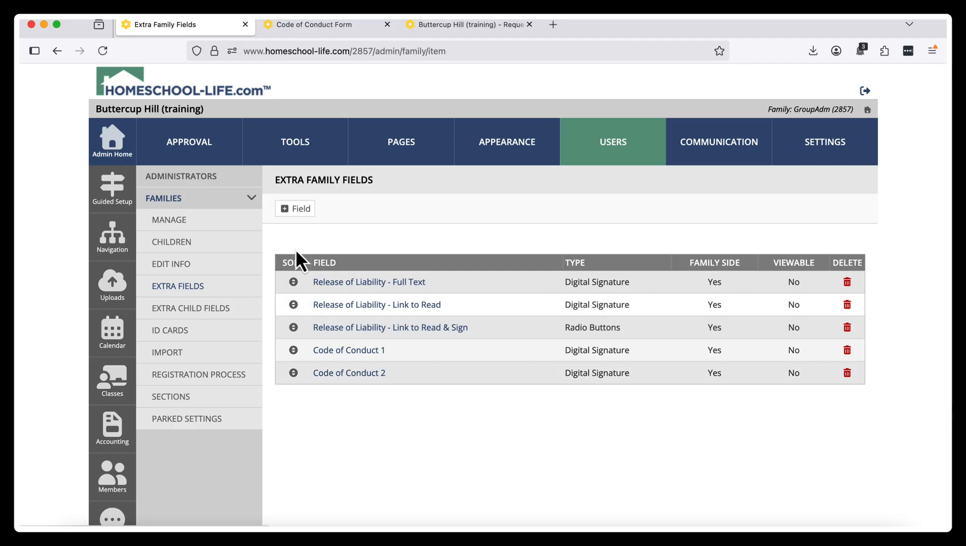
{"action": "left_click", "coordinate": [296, 211]}
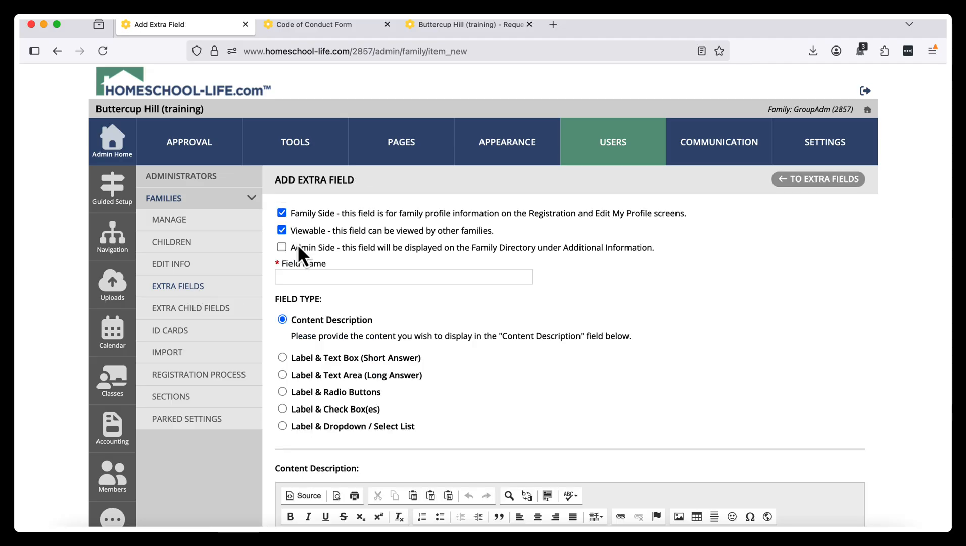
{"action": "left_click", "coordinate": [282, 230]}
{"action": "left_click", "coordinate": [348, 277]}
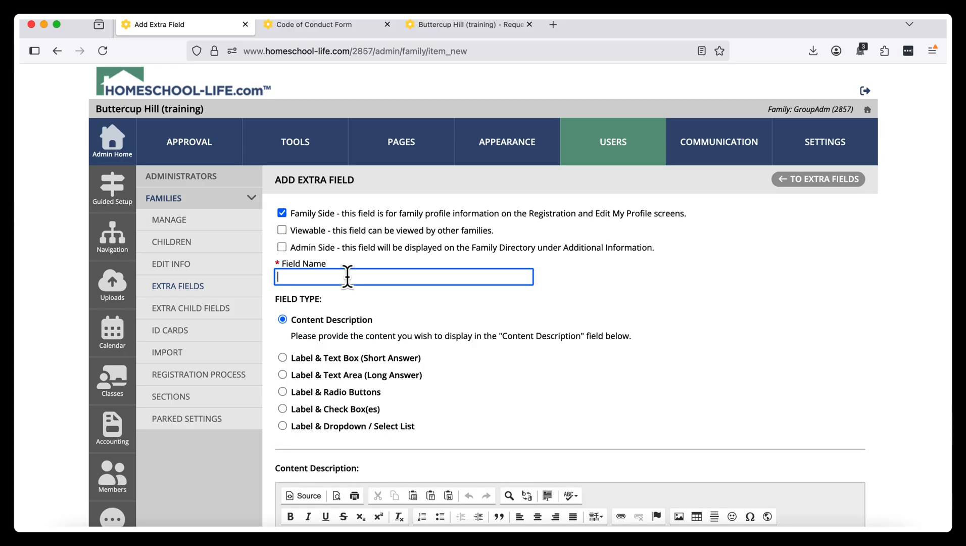
{"action": "type", "text": "Code"}
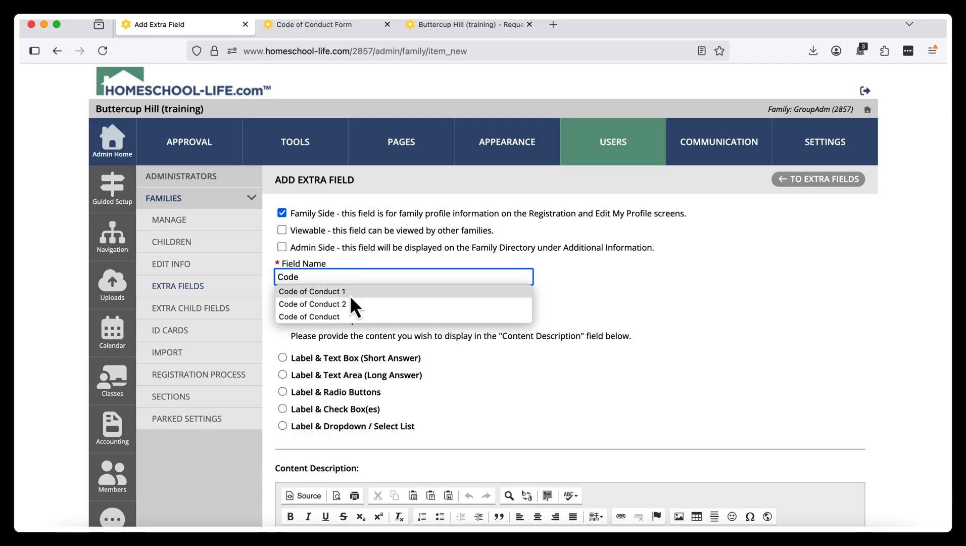
{"action": "left_click", "coordinate": [356, 296]}
Make it a Label & Check Box(es) field labelled "I have followed the link to sign the Code of Conduct.".
{"action": "scroll", "coordinate": [463, 336], "scroll_direction": "down", "scroll_amount": 5}
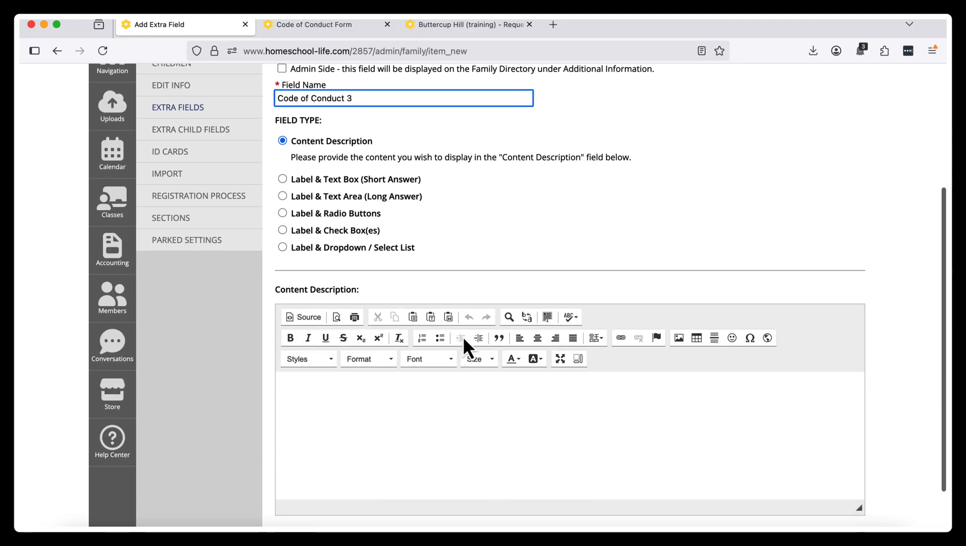
{"action": "left_click", "coordinate": [283, 230]}
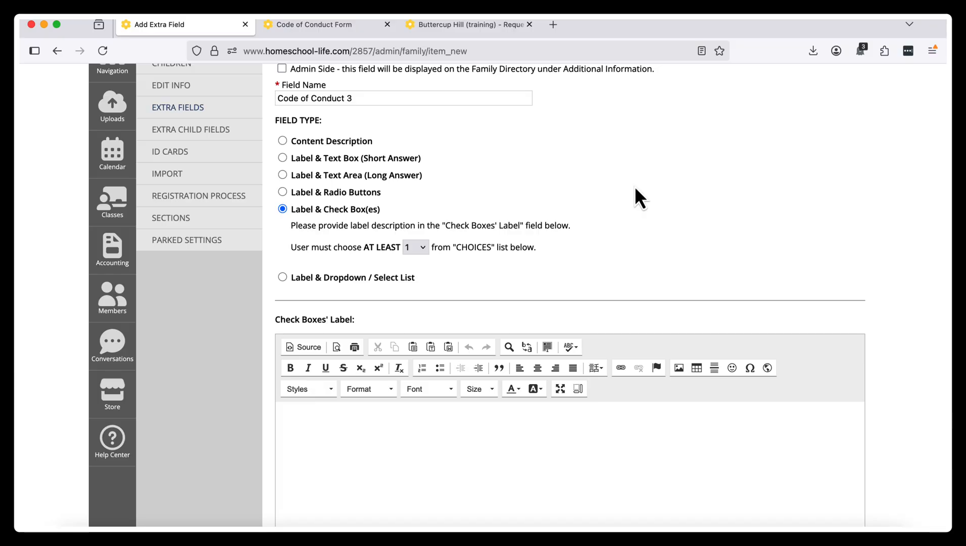
{"action": "scroll", "coordinate": [587, 232], "scroll_direction": "down", "scroll_amount": 3}
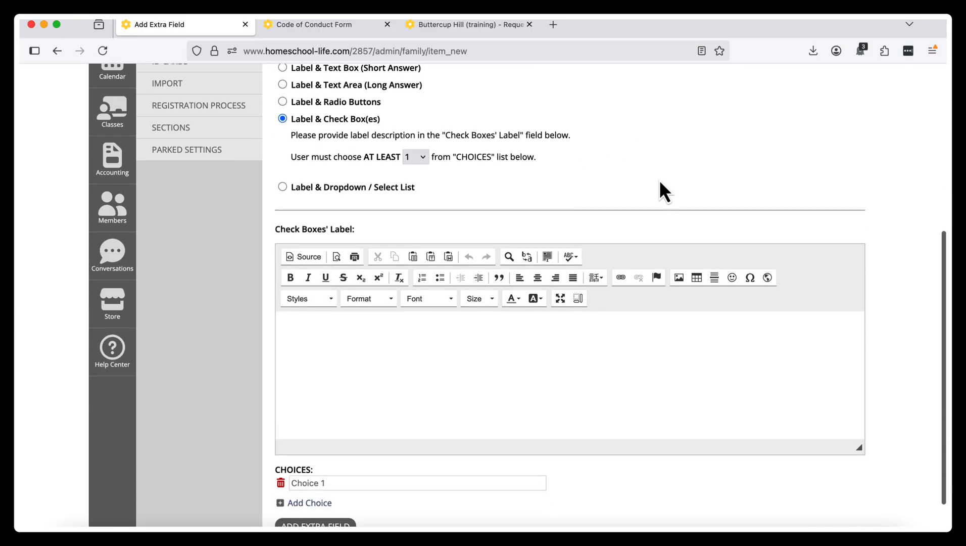
{"action": "left_click", "coordinate": [369, 348]}
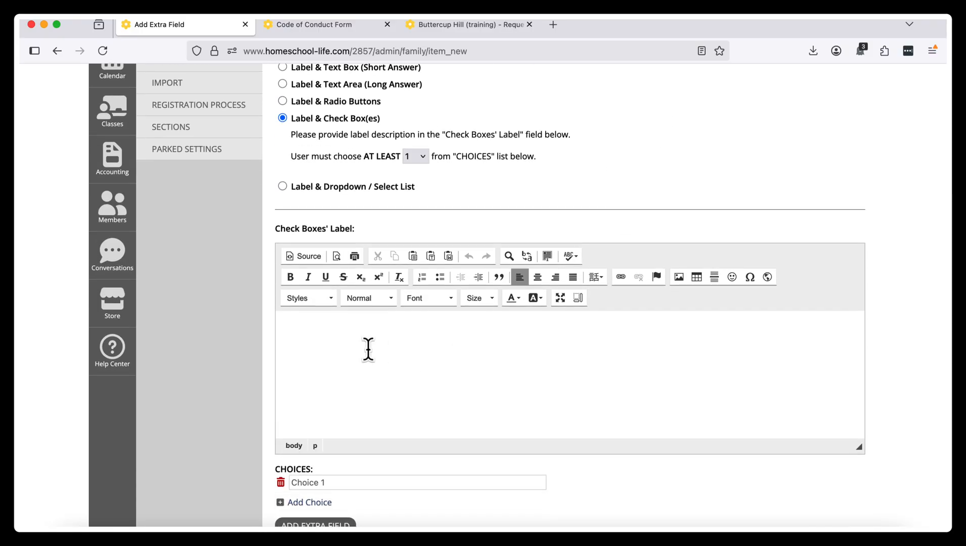
{"action": "type", "text": "I have followed the link to sign the "}
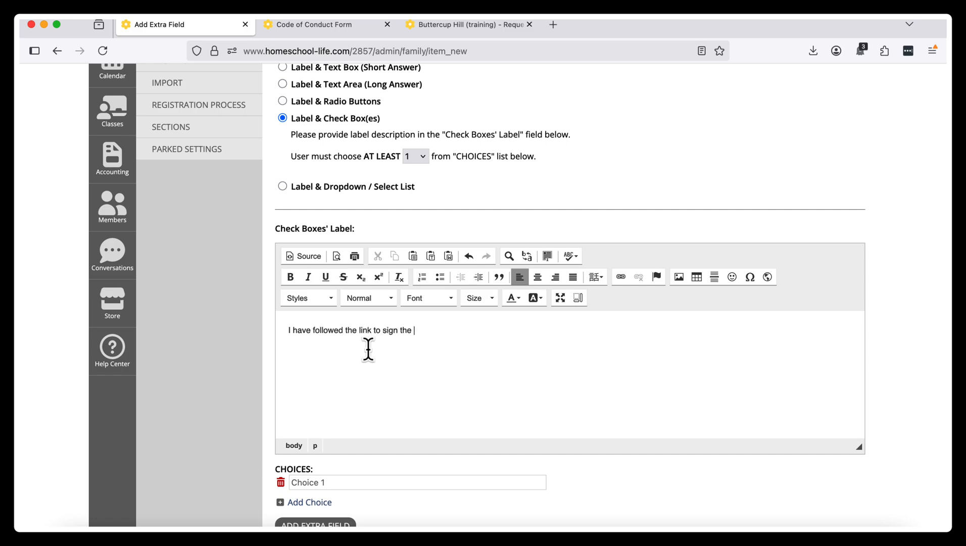
{"action": "type", "text": "Code of Conduct."}
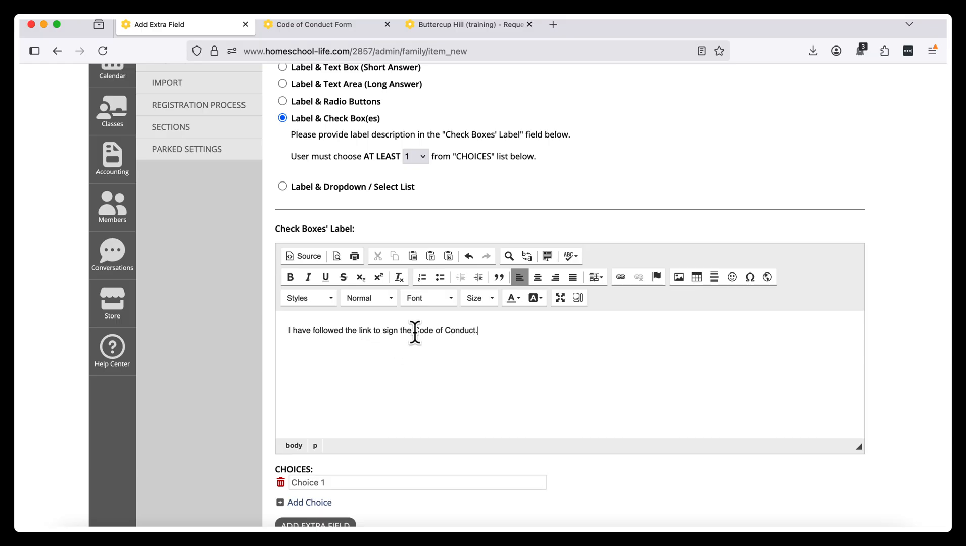
Link the words "Code of Conduct" in the label to the copied form URL.
{"action": "left_click_drag", "start_coordinate": [413, 330], "coordinate": [475, 331]}
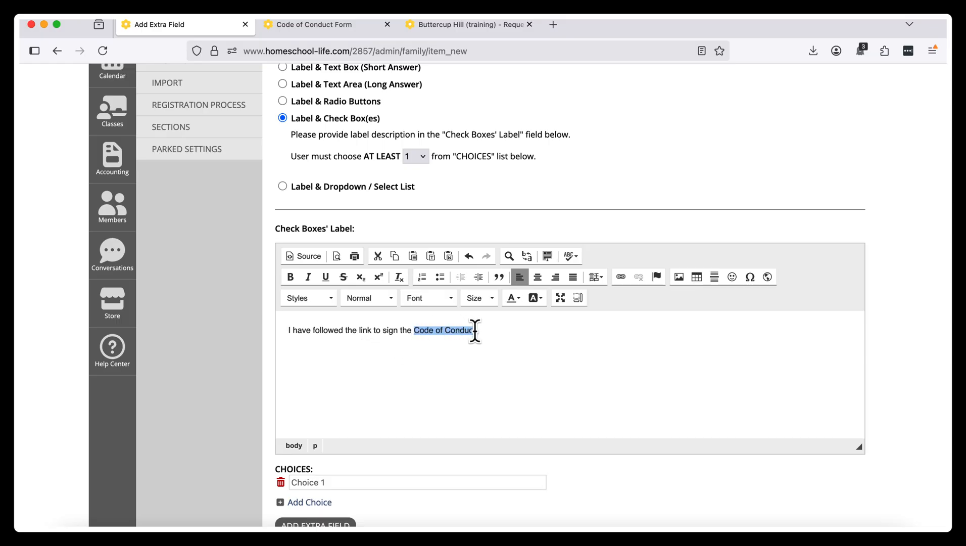
{"action": "left_click", "coordinate": [621, 277]}
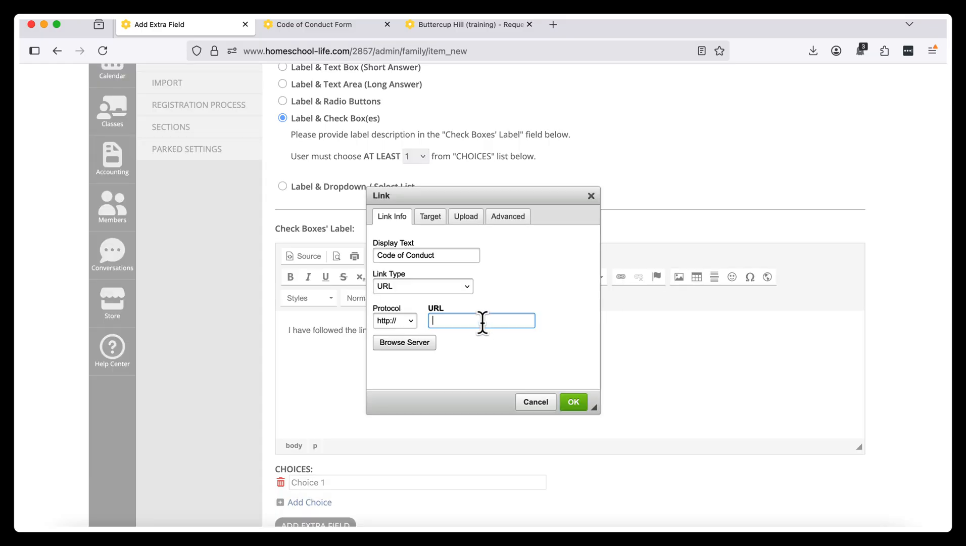
{"action": "key", "text": "super+v"}
Make the link open in a resizable popup window with scroll bars, 400 wide and 400 high, and apply it.
{"action": "left_click", "coordinate": [429, 217]}
{"action": "left_click", "coordinate": [412, 253]}
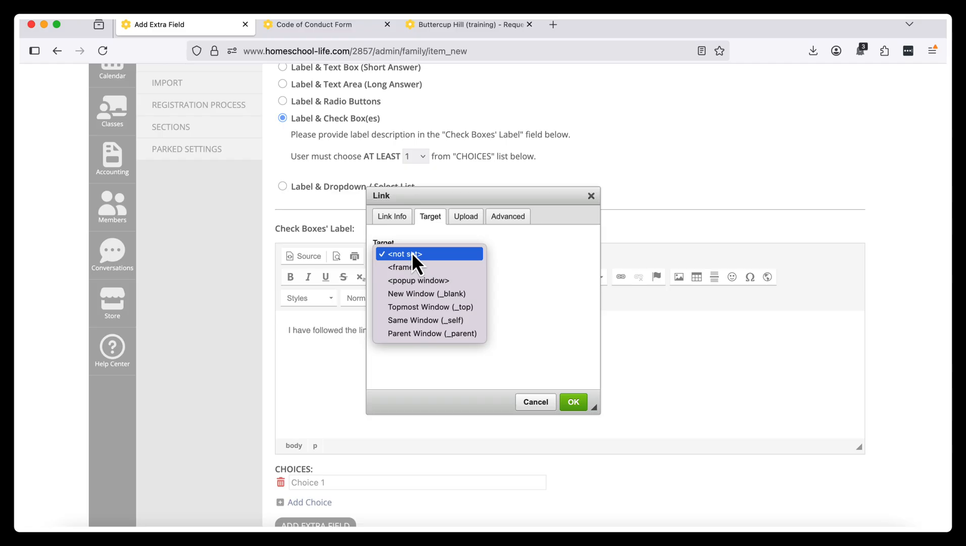
{"action": "left_click", "coordinate": [412, 281]}
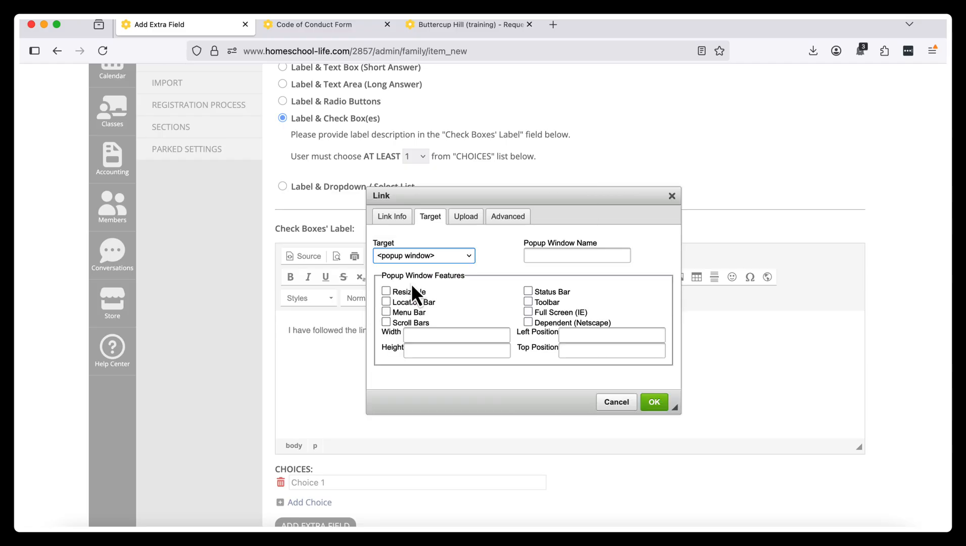
{"action": "left_click", "coordinate": [386, 292]}
{"action": "left_click", "coordinate": [386, 322]}
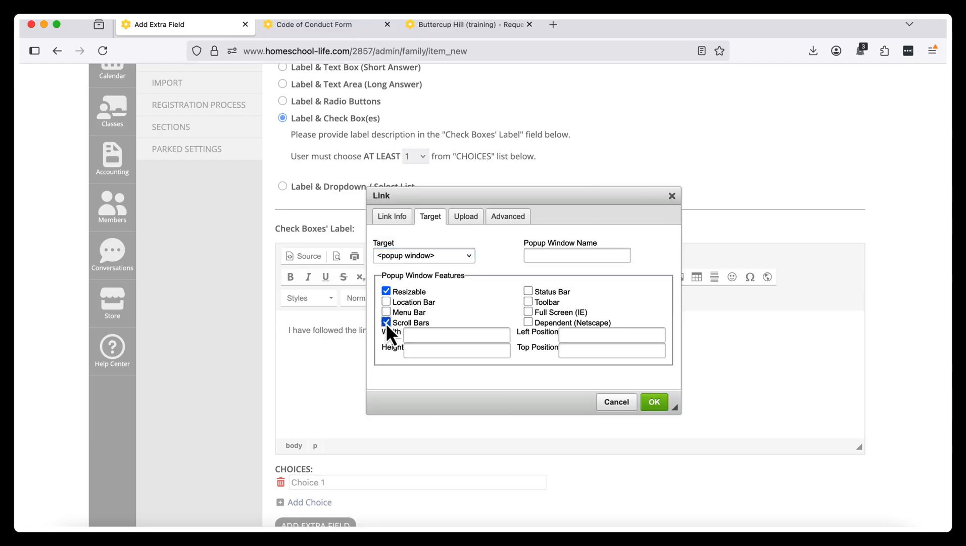
{"action": "left_click", "coordinate": [423, 335]}
{"action": "type", "text": "400"}
{"action": "left_click", "coordinate": [429, 350]}
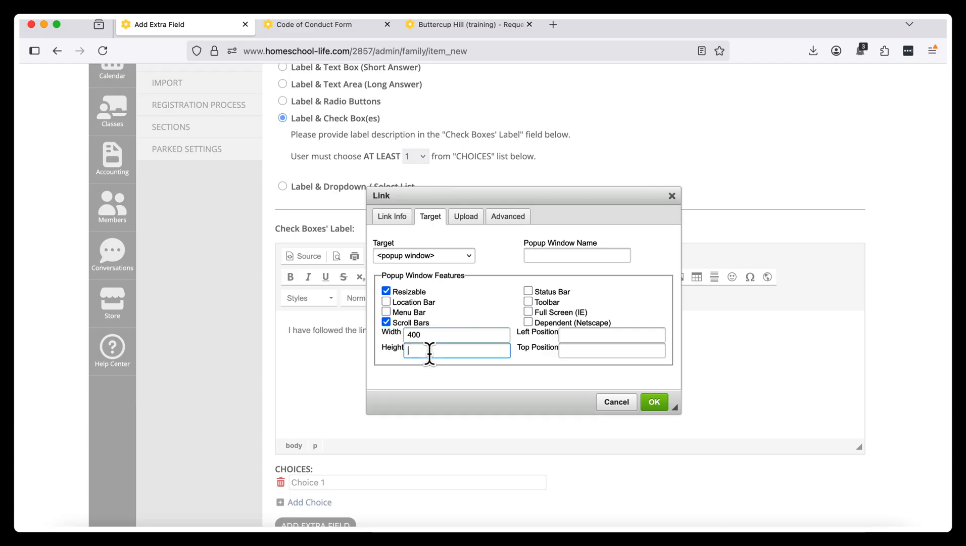
{"action": "type", "text": "400"}
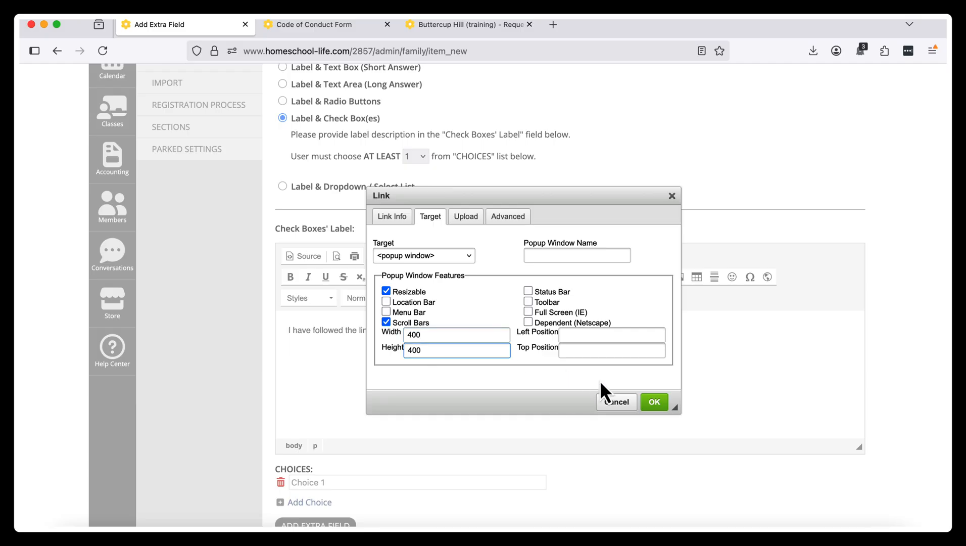
{"action": "left_click", "coordinate": [657, 404]}
Add the choice "I followed the link and signed" to the check box field and save the new extra family field.
{"action": "left_click", "coordinate": [363, 483]}
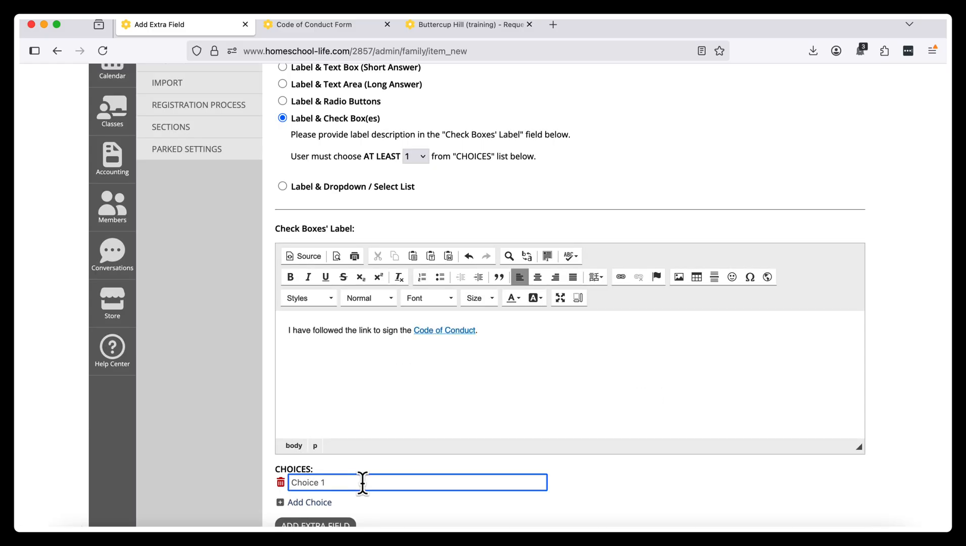
{"action": "type", "text": "I fol"}
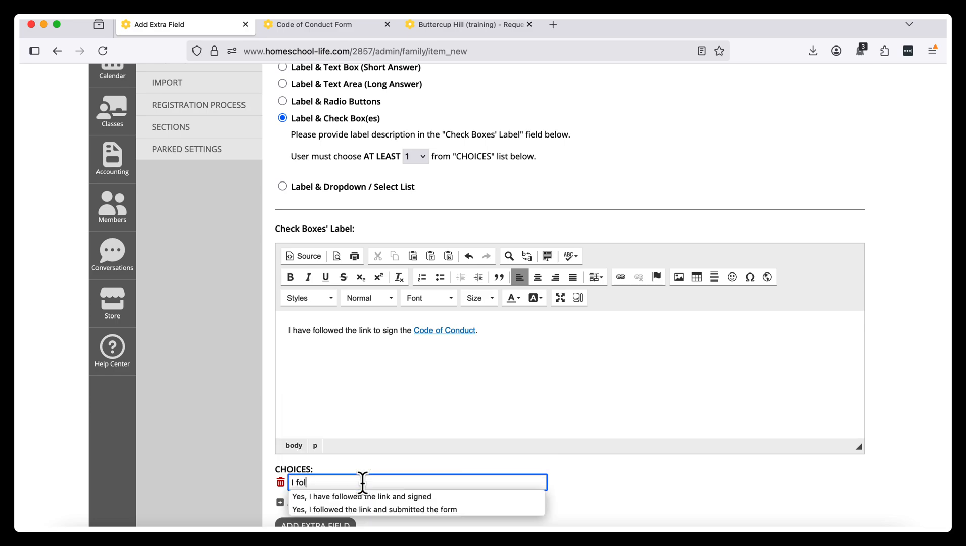
{"action": "type", "text": "lowed the link and signed"}
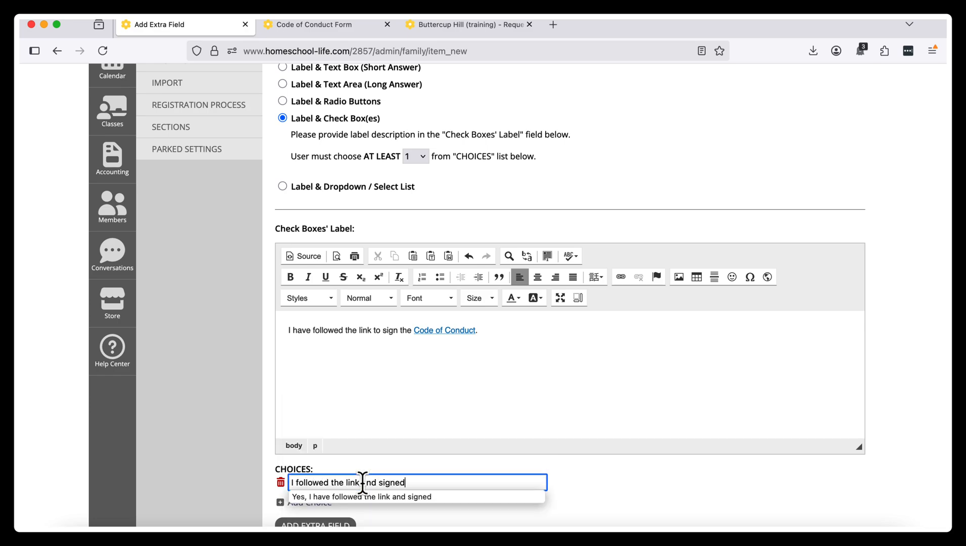
{"action": "key", "text": "Tab"}
{"action": "left_click", "coordinate": [331, 523]}
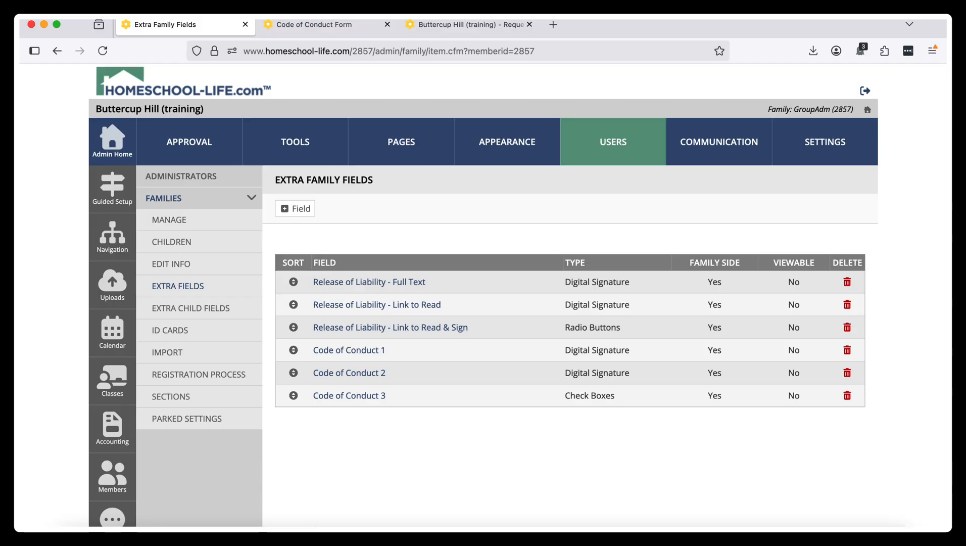
Open the Code of Conduct form linked in question 6 of the membership application and enlarge its popup to view the form.
{"action": "left_click", "coordinate": [481, 27]}
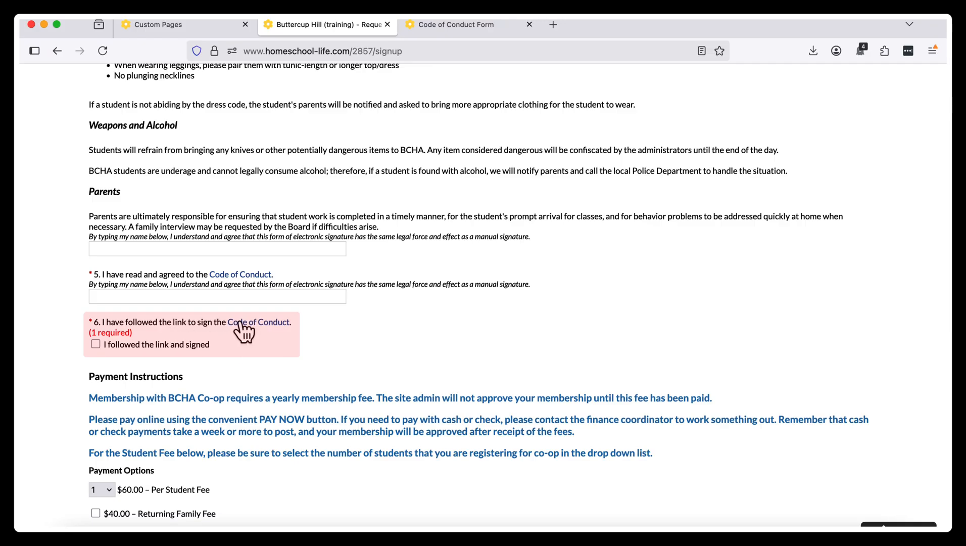
{"action": "left_click", "coordinate": [269, 322]}
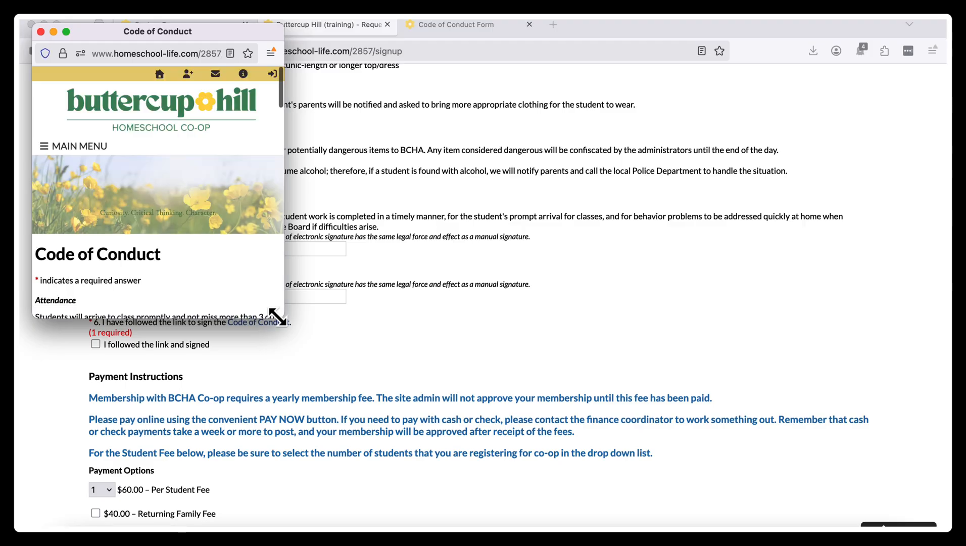
{"action": "left_click_drag", "start_coordinate": [283, 317], "coordinate": [768, 448]}
{"action": "scroll", "coordinate": [641, 291], "scroll_direction": "down", "scroll_amount": 15}
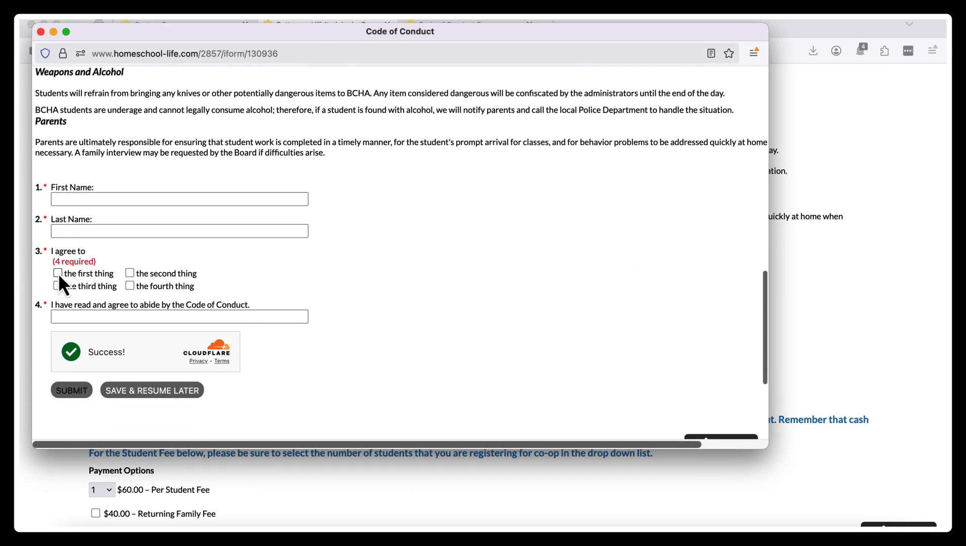
Tick all four "I agree to" boxes in the popup form and close it without submitting.
{"action": "scroll", "coordinate": [309, 280], "scroll_direction": "up", "scroll_amount": 3}
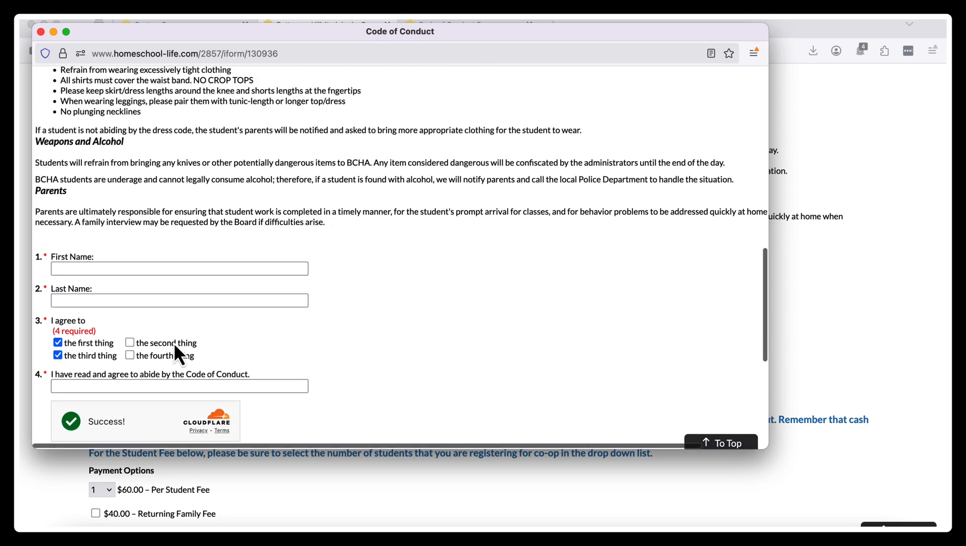
{"action": "scroll", "coordinate": [386, 315], "scroll_direction": "down", "scroll_amount": 5}
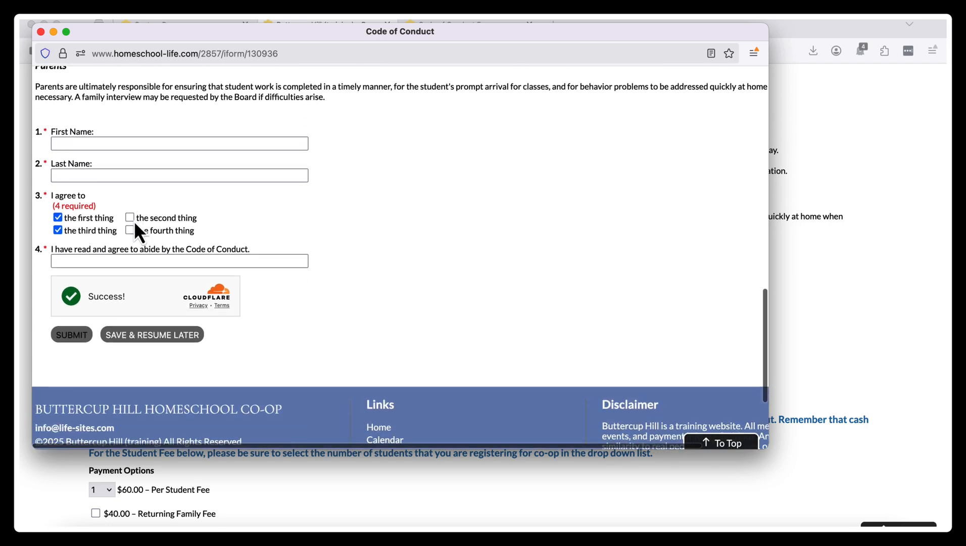
{"action": "left_click", "coordinate": [130, 230]}
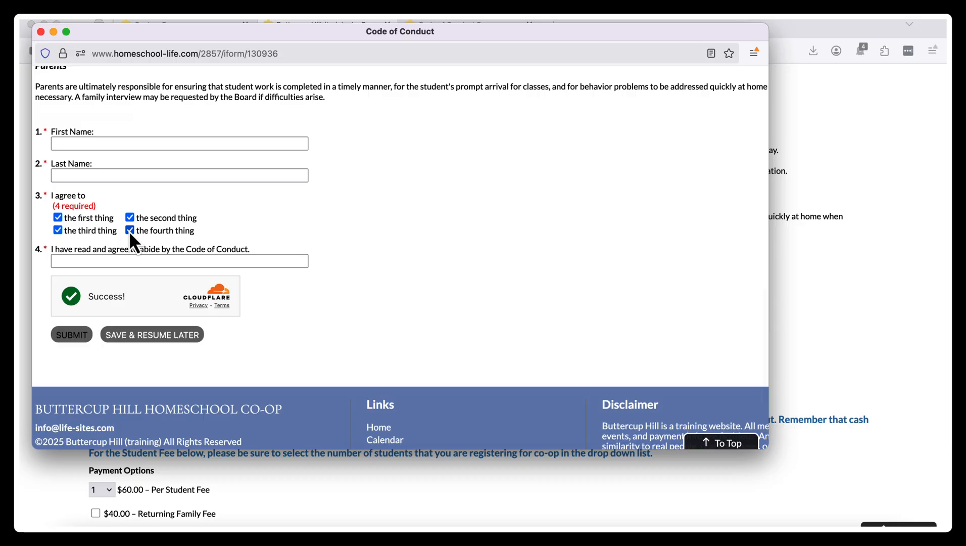
{"action": "left_click", "coordinate": [41, 33]}
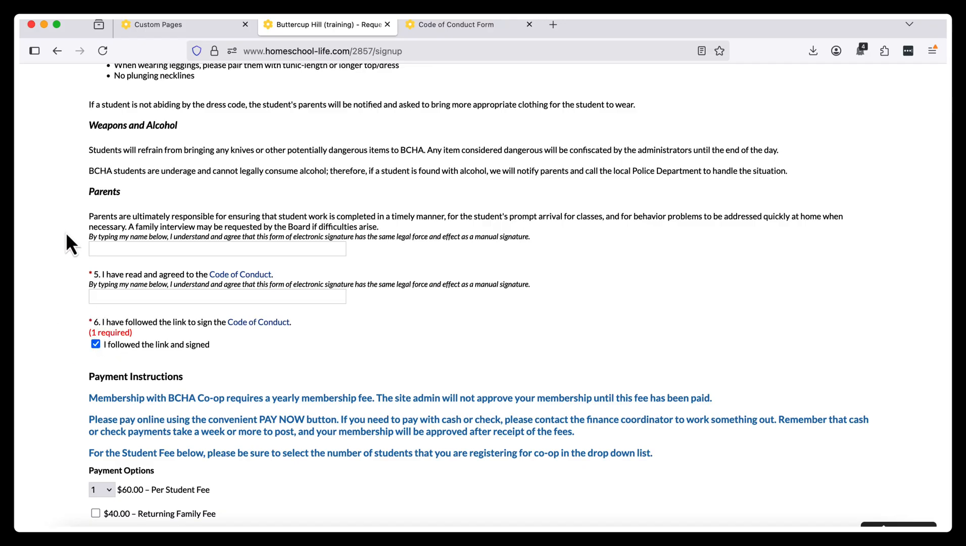
Reopen the Code of Conduct form linked in question 6 and enlarge the popup to reach its questions.
{"action": "scroll", "coordinate": [66, 231], "scroll_direction": "down", "scroll_amount": 4}
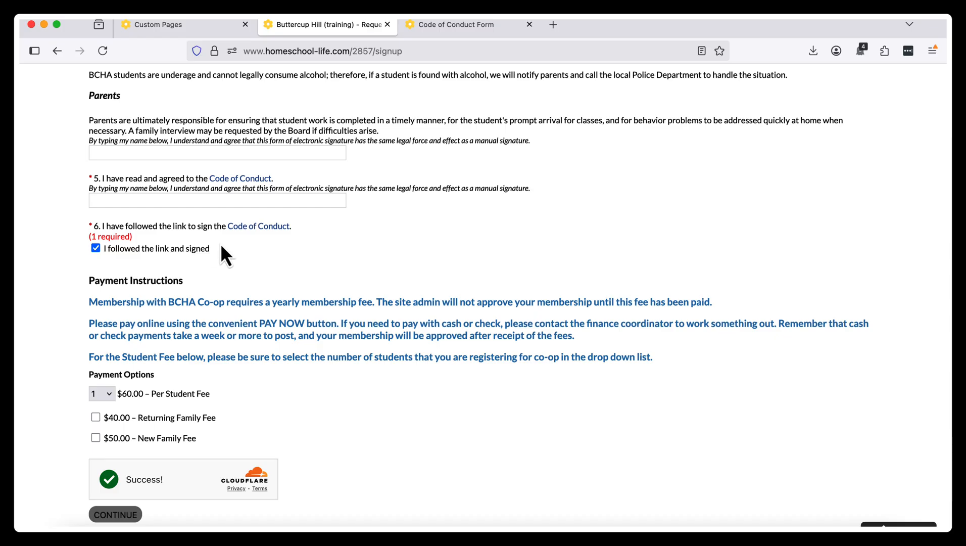
{"action": "left_click", "coordinate": [273, 226]}
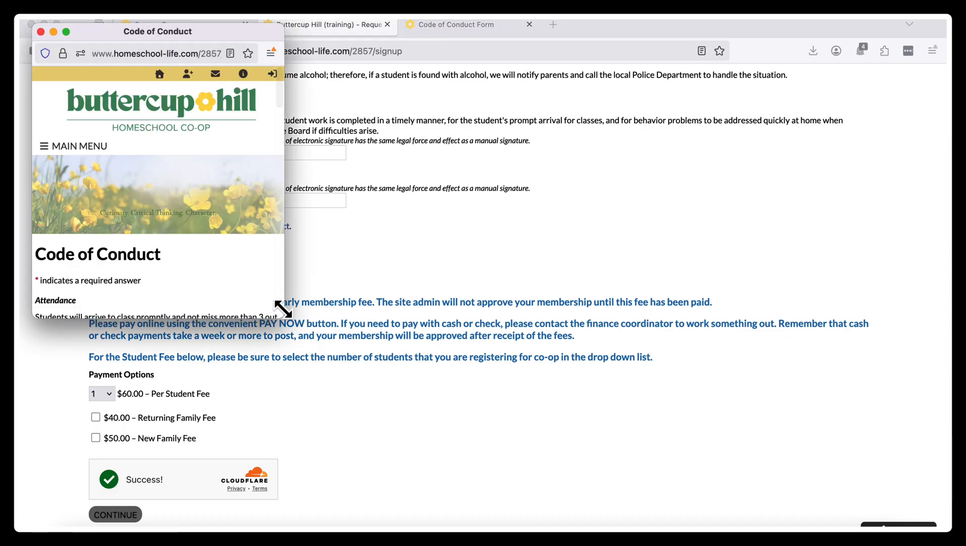
{"action": "left_click_drag", "start_coordinate": [283, 309], "coordinate": [781, 466]}
{"action": "scroll", "coordinate": [647, 291], "scroll_direction": "down", "scroll_amount": 4}
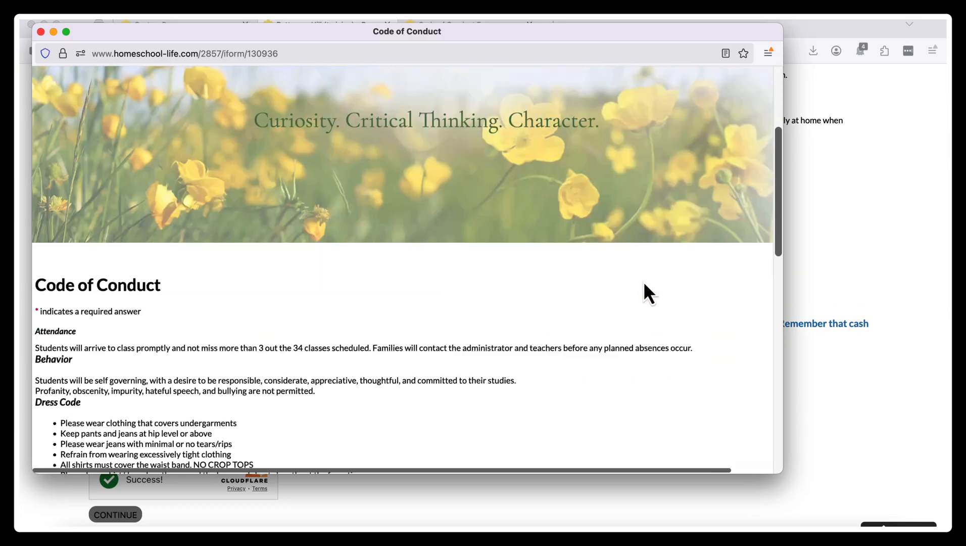
{"action": "scroll", "coordinate": [644, 284], "scroll_direction": "down", "scroll_amount": 8}
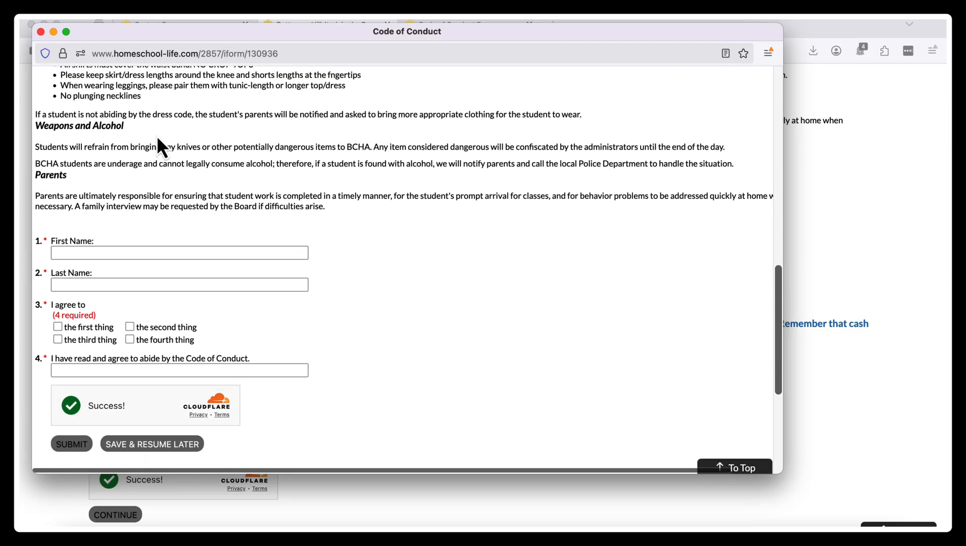
Fill in the signer's first name and last name in the Code of Conduct form.
{"action": "left_click", "coordinate": [163, 254]}
{"action": "type", "text": "George"}
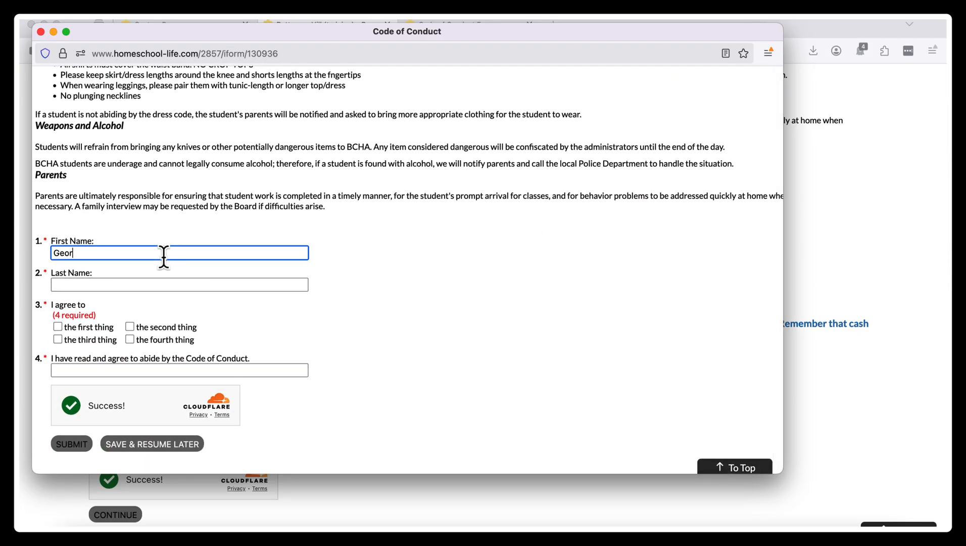
{"action": "key", "text": "Tab"}
{"action": "type", "text": "washington"}
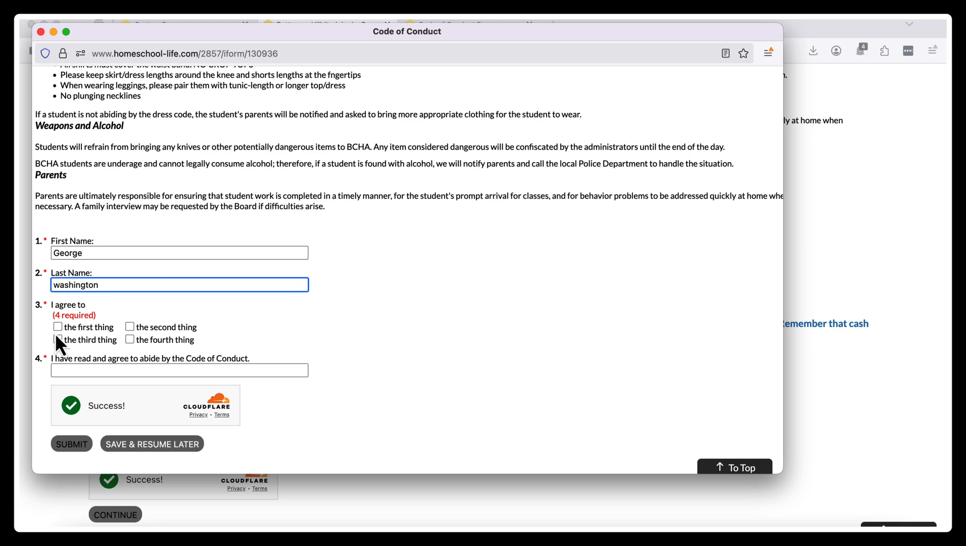
Agree to all four items, sign the form with the signer's full name, and submit it before closing the popup.
{"action": "left_click", "coordinate": [131, 369]}
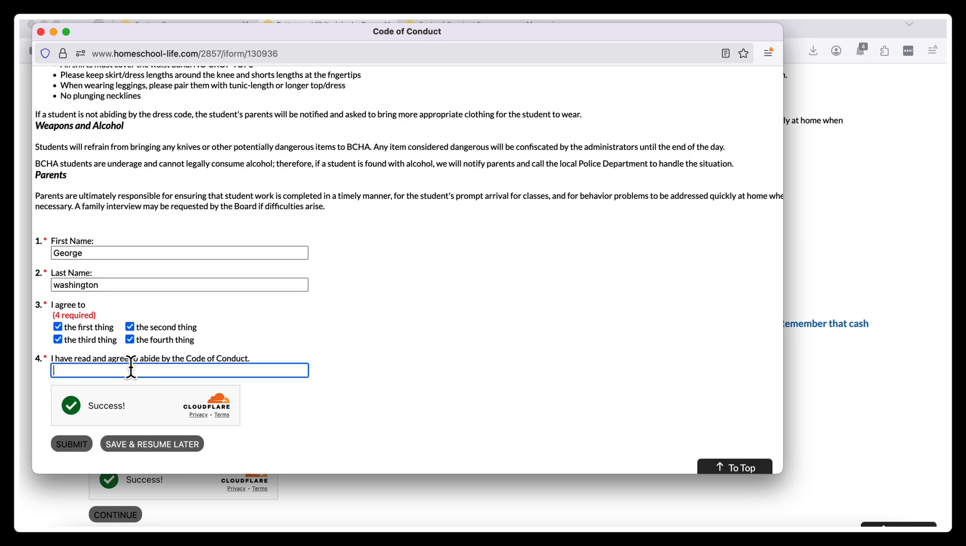
{"action": "type", "text": "George Washington"}
{"action": "left_click", "coordinate": [71, 446]}
{"action": "scroll", "coordinate": [237, 304], "scroll_direction": "down", "scroll_amount": 5}
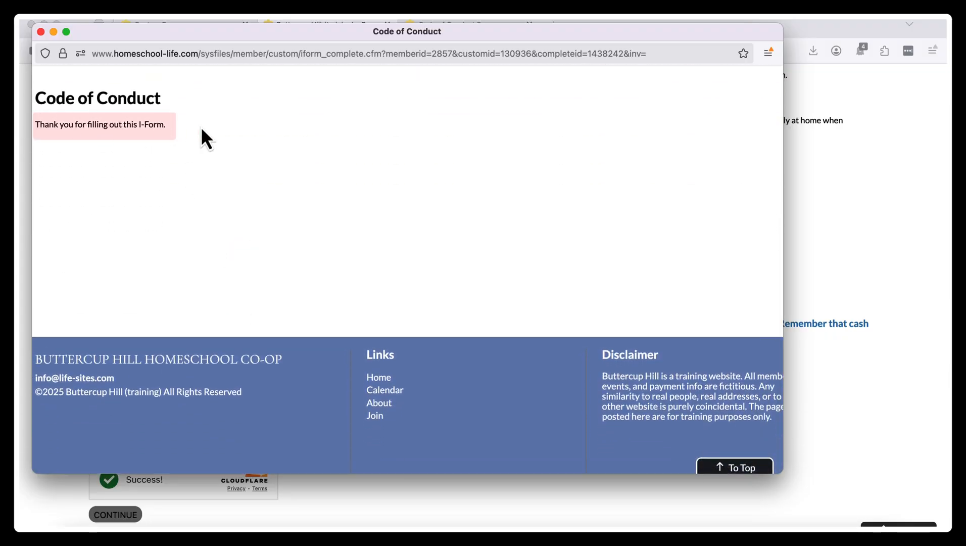
{"action": "left_click", "coordinate": [41, 32]}
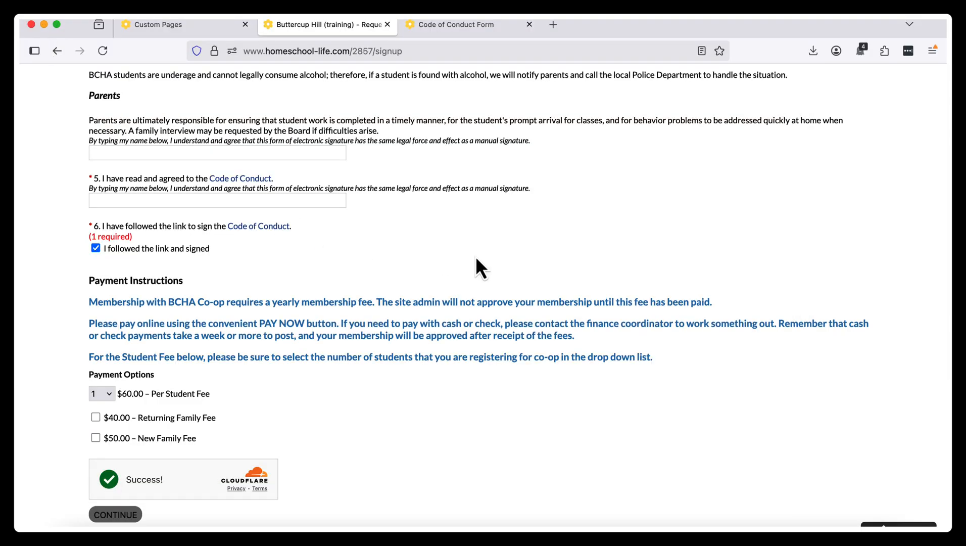
In the Code of Conduct form's completion settings, change the completion message to "Thank you for filling out the Code of Conduct.".
{"action": "left_click", "coordinate": [188, 24]}
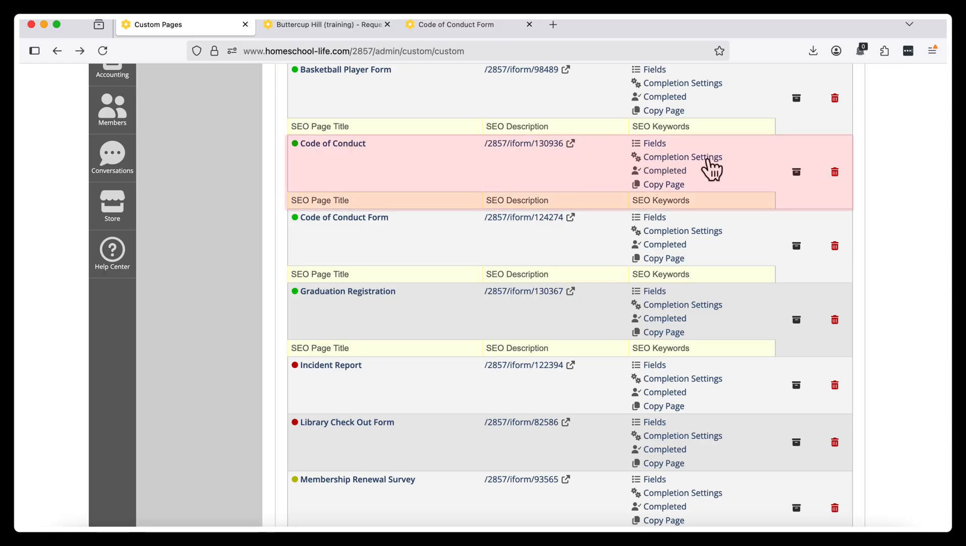
{"action": "left_click", "coordinate": [665, 158]}
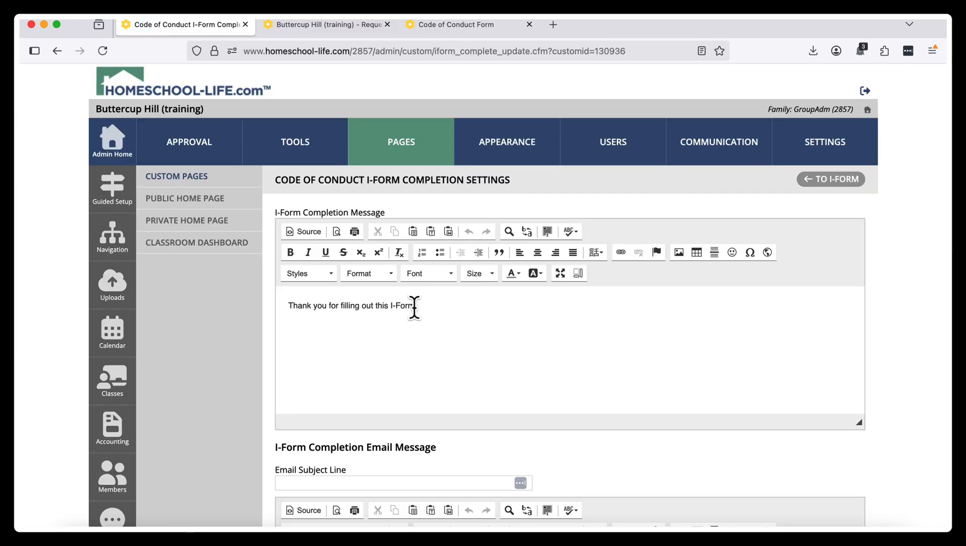
{"action": "left_click", "coordinate": [414, 307]}
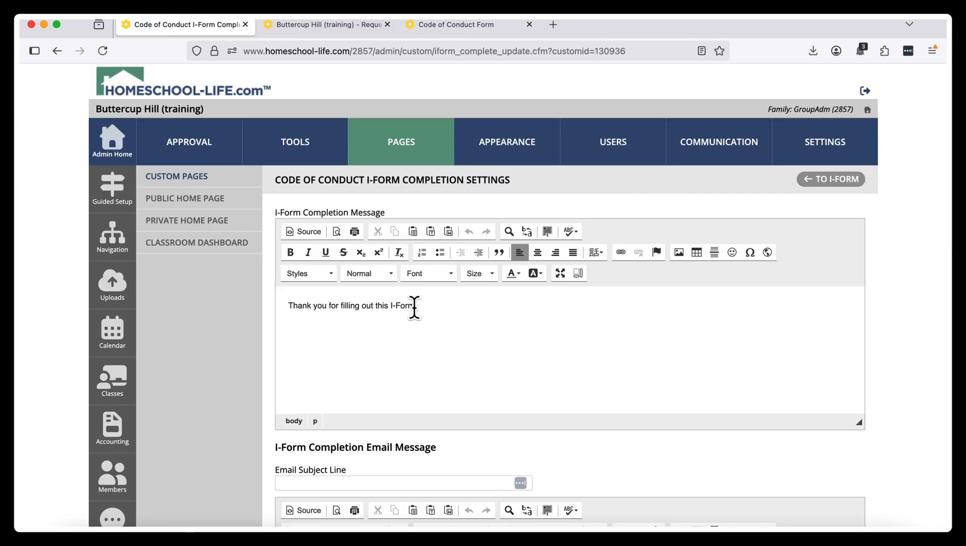
{"action": "left_click_drag", "start_coordinate": [414, 308], "coordinate": [389, 306]}
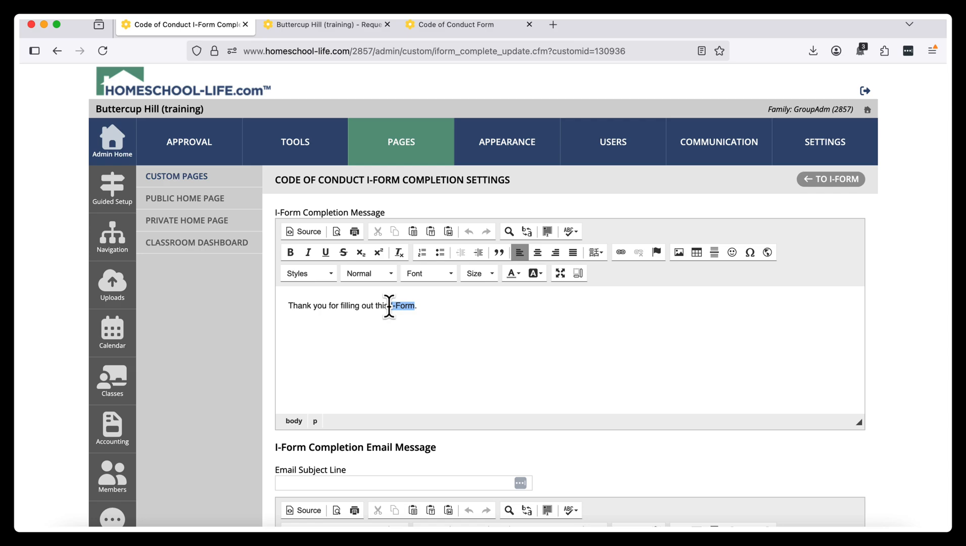
{"action": "key", "text": "BackSpace"}
{"action": "type", "text": "Code of Conduct"}
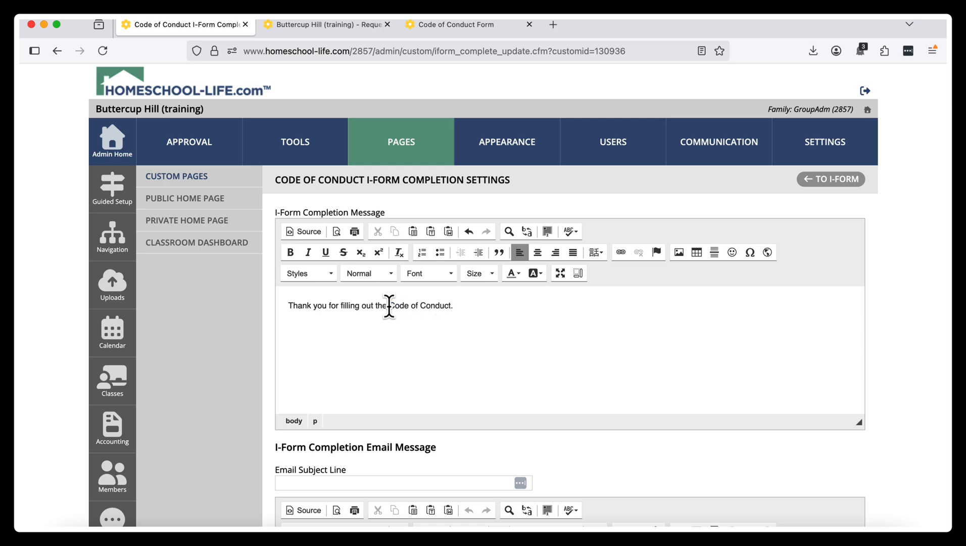
Append "Please close this window and continue with registration." to the completion message.
{"action": "left_click", "coordinate": [479, 305]}
{"action": "type", "text": "Please close this "}
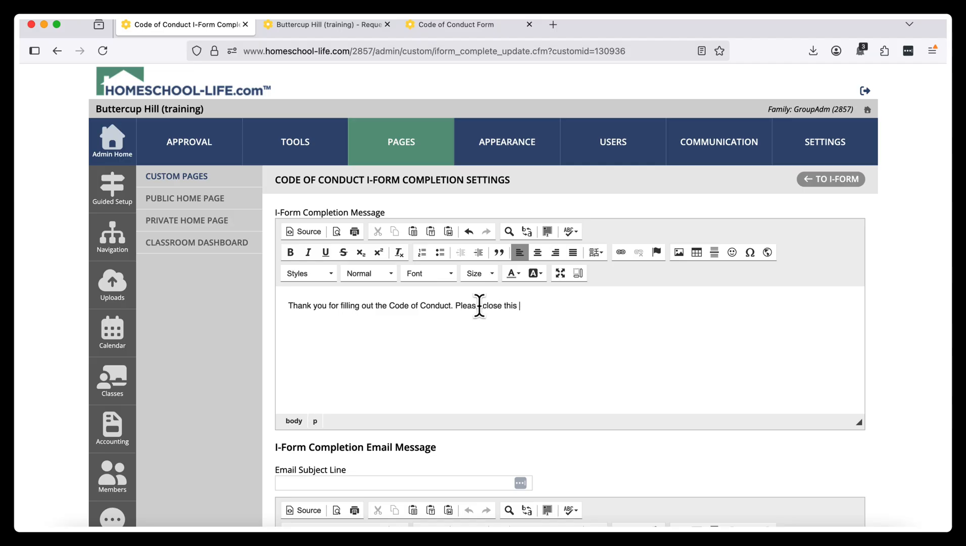
{"action": "type", "text": "window and continue with re"}
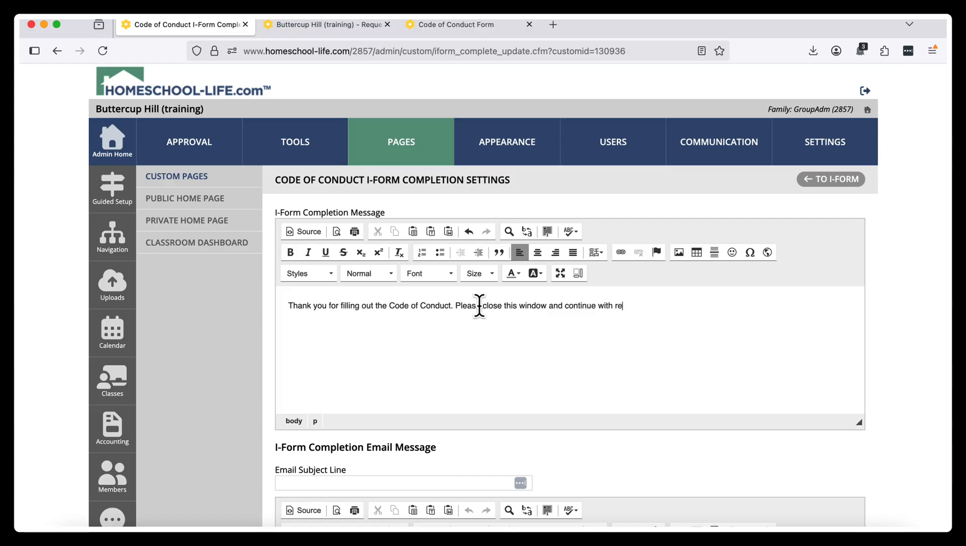
{"action": "type", "text": "gistration."}
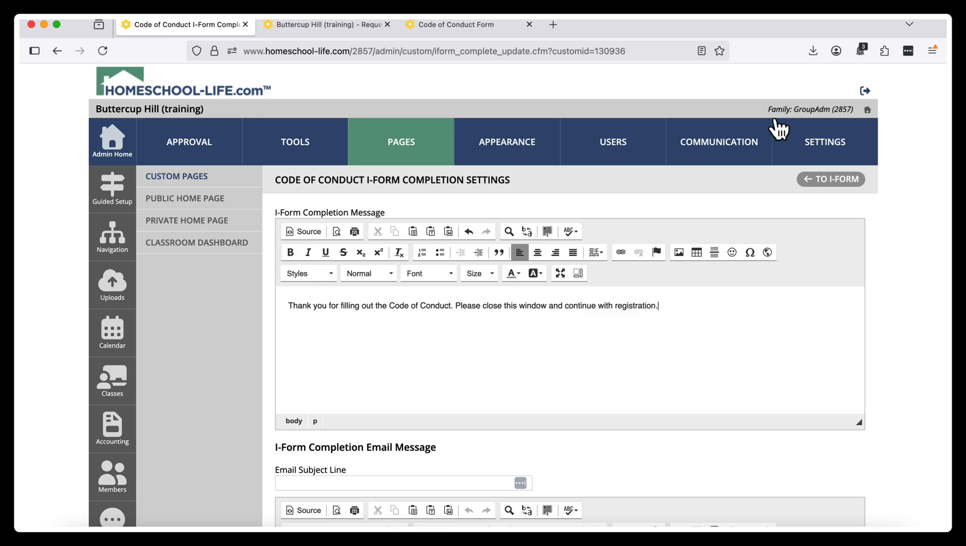
Return to the custom pages, view the completed Code of Conduct submissions, and request their data download.
{"action": "left_click", "coordinate": [835, 180]}
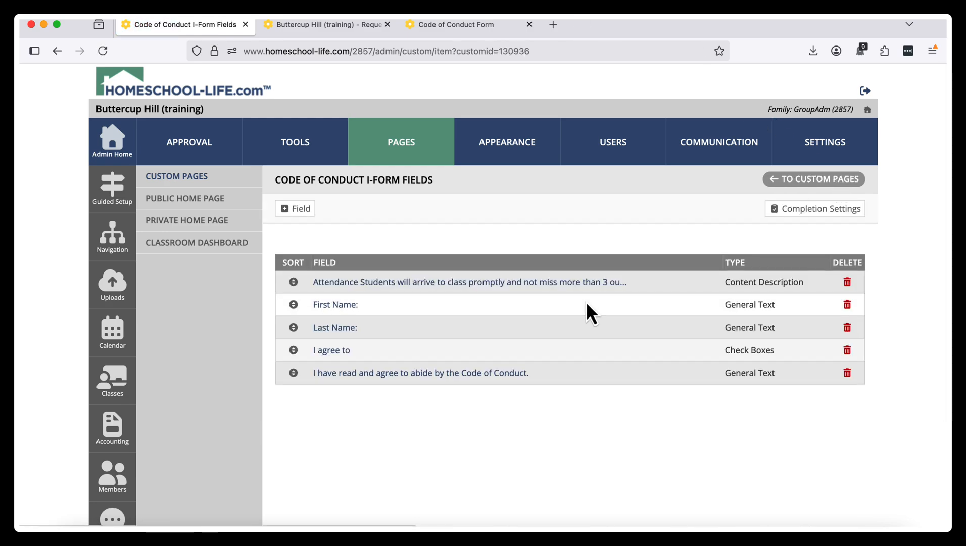
{"action": "left_click", "coordinate": [817, 187]}
{"action": "scroll", "coordinate": [533, 323], "scroll_direction": "down", "scroll_amount": 2}
{"action": "scroll", "coordinate": [533, 323], "scroll_direction": "down", "scroll_amount": 3}
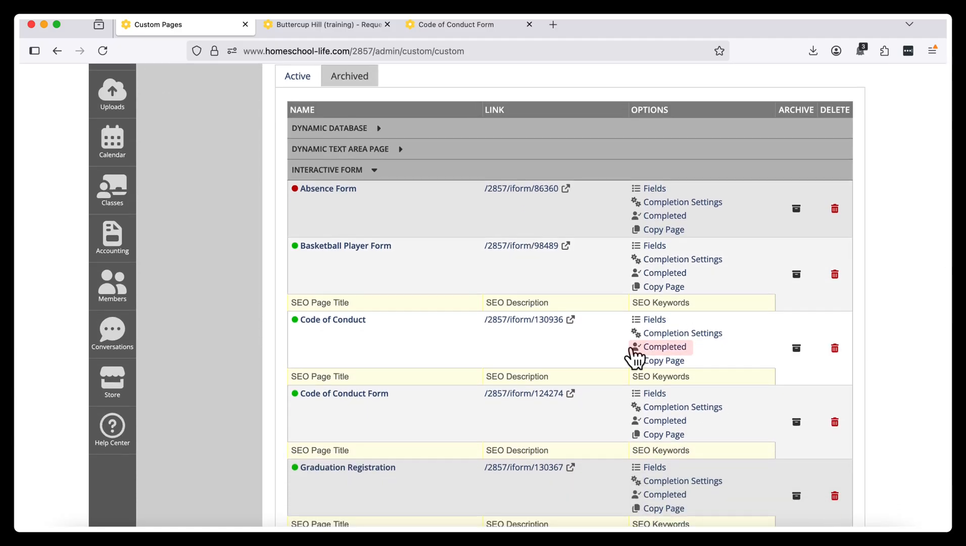
{"action": "left_click", "coordinate": [657, 348]}
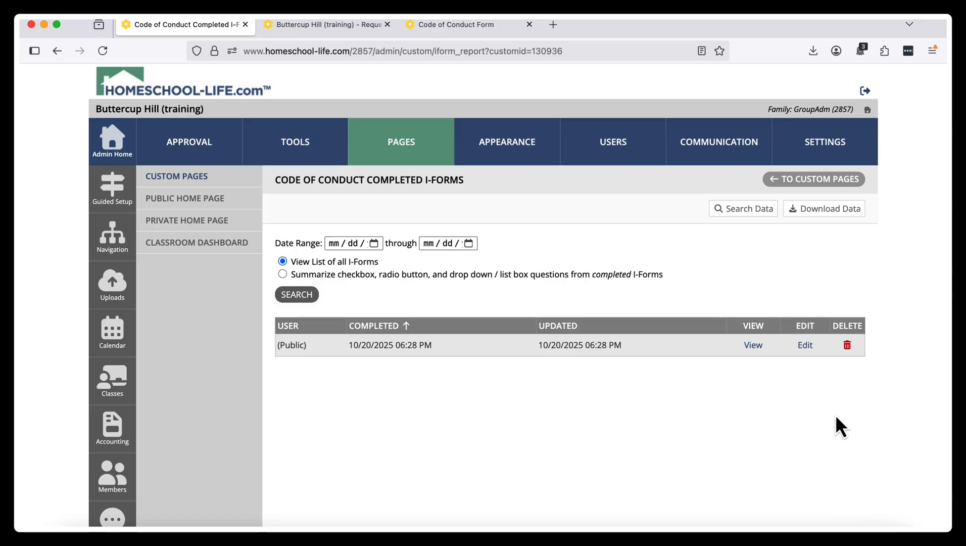
{"action": "left_click", "coordinate": [822, 217]}
On the membership application, fill in the primary parent's last name, first name and email, plus the family username and password with confirmation.
{"action": "left_click", "coordinate": [346, 25]}
{"action": "left_click", "coordinate": [244, 154]}
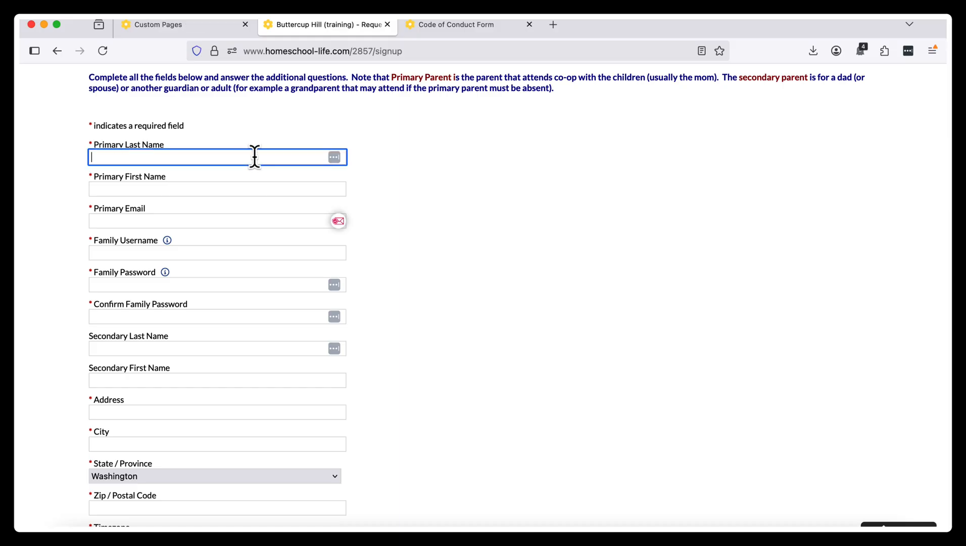
{"action": "type", "text": "Taft"}
{"action": "key", "text": "Tab"}
{"action": "type", "text": "Howard"}
{"action": "key", "text": "Tab"}
{"action": "type", "text": "noemail@noemail.com"}
{"action": "left_click", "coordinate": [196, 254]}
{"action": "type", "text": "TaftFamily"}
{"action": "key", "text": "Tab"}
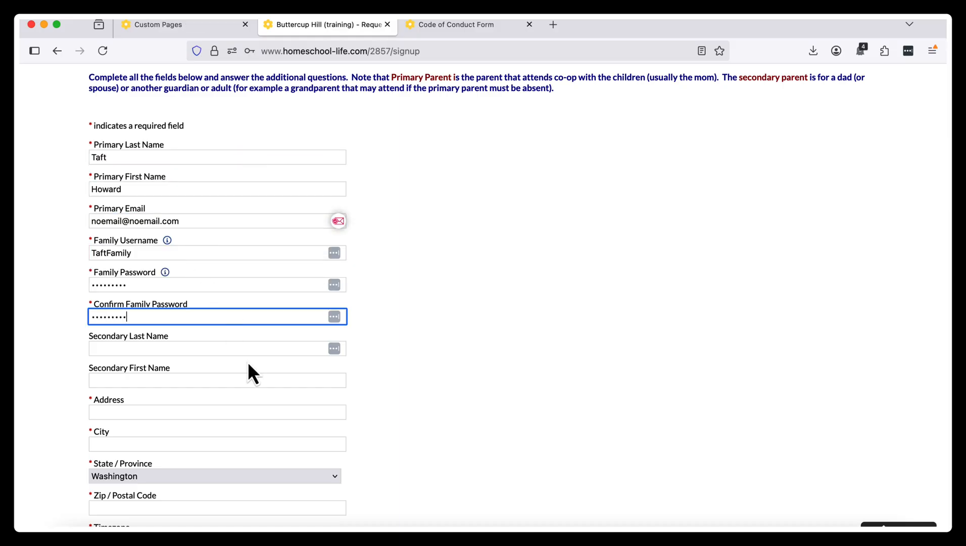
Fill in the family's street address, city, postal code and phone number.
{"action": "left_click", "coordinate": [218, 412]}
{"action": "type", "text": "123 Any Street"}
{"action": "scroll", "coordinate": [200, 384], "scroll_direction": "down", "scroll_amount": 3}
{"action": "left_click", "coordinate": [176, 344]}
{"action": "type", "text": "Beautiful City"}
{"action": "left_click", "coordinate": [161, 407]}
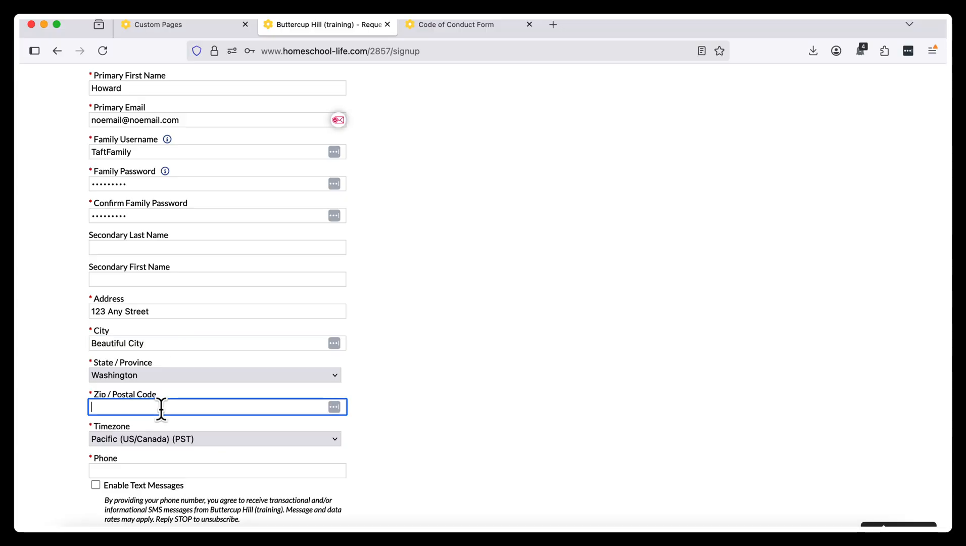
{"action": "type", "text": "11111"}
{"action": "scroll", "coordinate": [306, 367], "scroll_direction": "down", "scroll_amount": 5}
{"action": "left_click", "coordinate": [239, 314]}
{"action": "type", "text": "1234566789"}
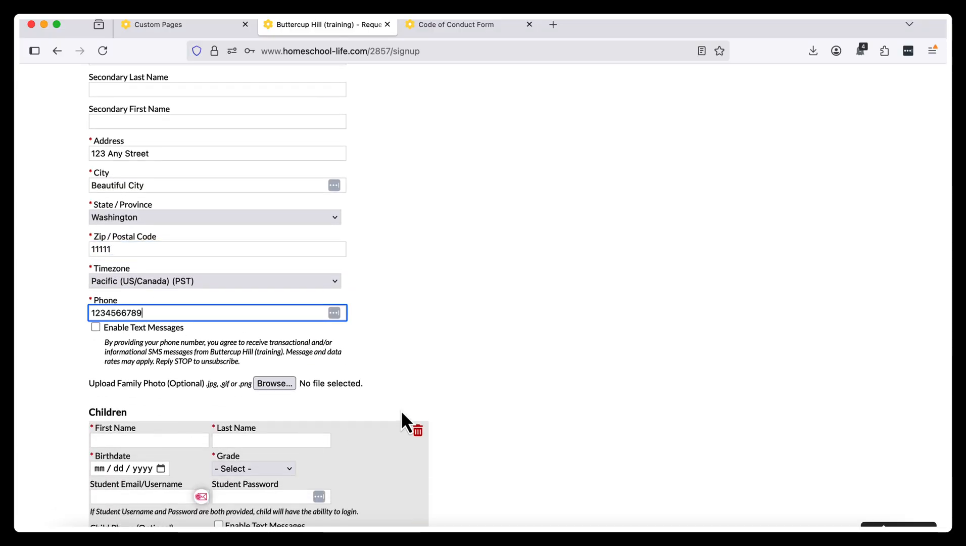
Remove the blank child entry from the application's Children section.
{"action": "scroll", "coordinate": [501, 305], "scroll_direction": "down", "scroll_amount": 8}
{"action": "left_click", "coordinate": [418, 150]}
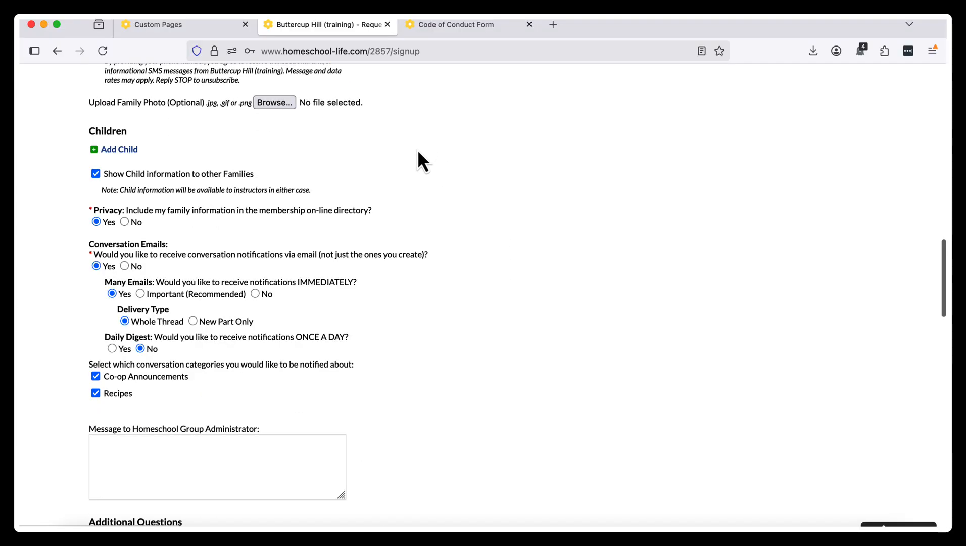
Sign additional questions 1 and 2 with the parent's full name and answer question 3 with "Yes, I followed the link and signed".
{"action": "scroll", "coordinate": [416, 158], "scroll_direction": "down", "scroll_amount": 10}
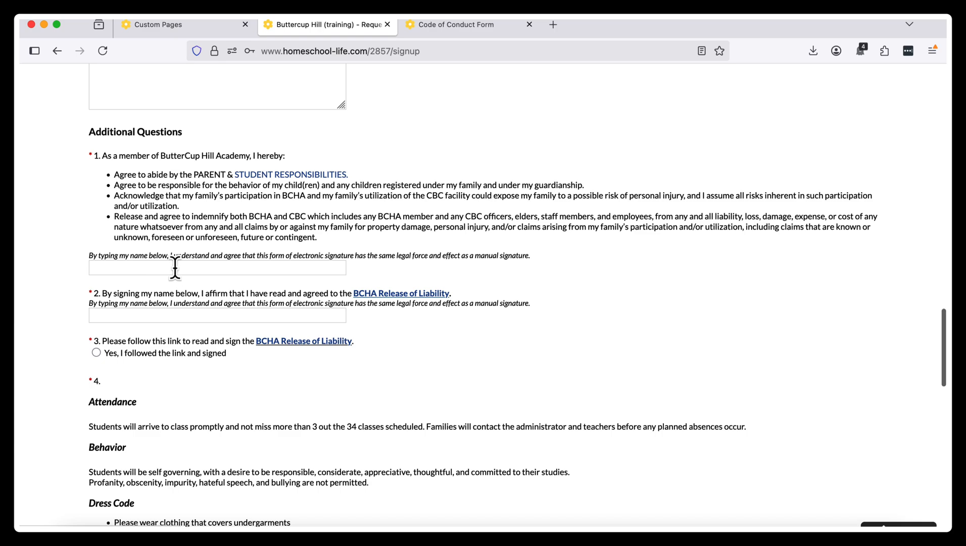
{"action": "left_click", "coordinate": [175, 268]}
{"action": "type", "text": "Howard Taft"}
{"action": "left_click", "coordinate": [96, 352]}
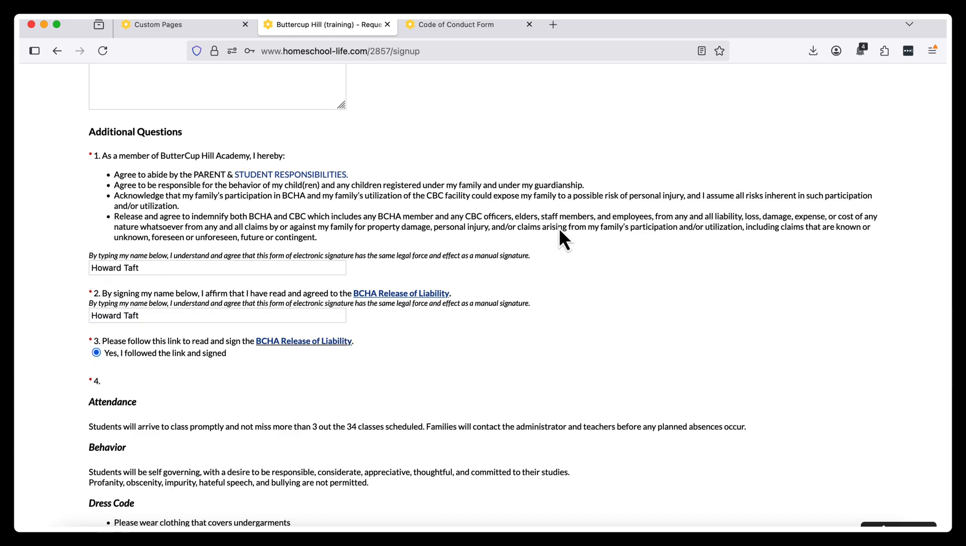
Sign the code of conduct text in question 4 and the linked Code of Conduct in question 5 with the parent's full name.
{"action": "scroll", "coordinate": [559, 232], "scroll_direction": "down", "scroll_amount": 5}
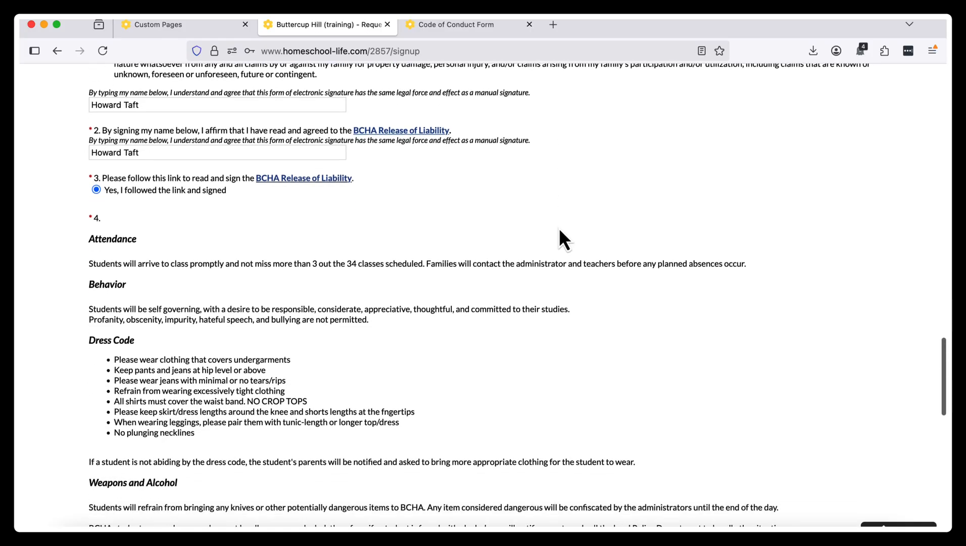
{"action": "scroll", "coordinate": [560, 234], "scroll_direction": "down", "scroll_amount": 7}
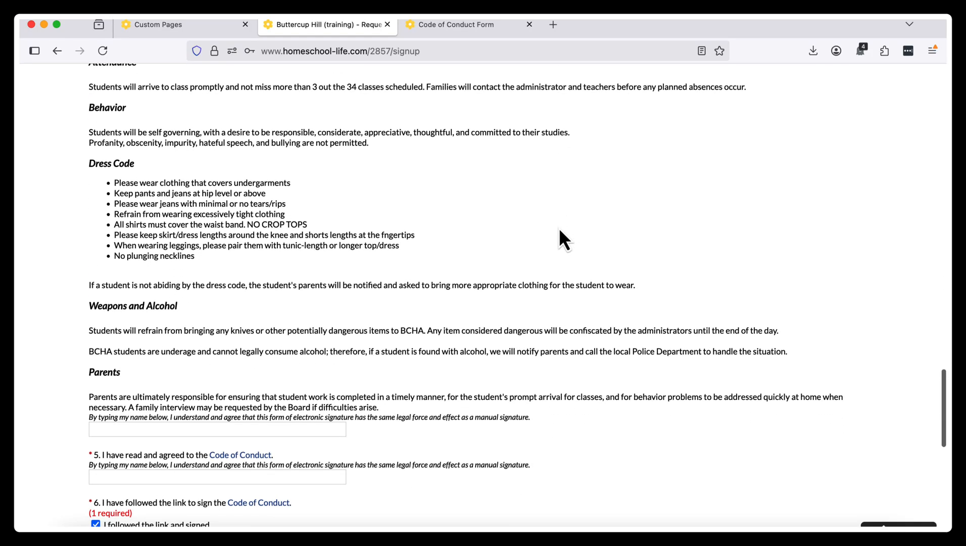
{"action": "left_click", "coordinate": [152, 317]}
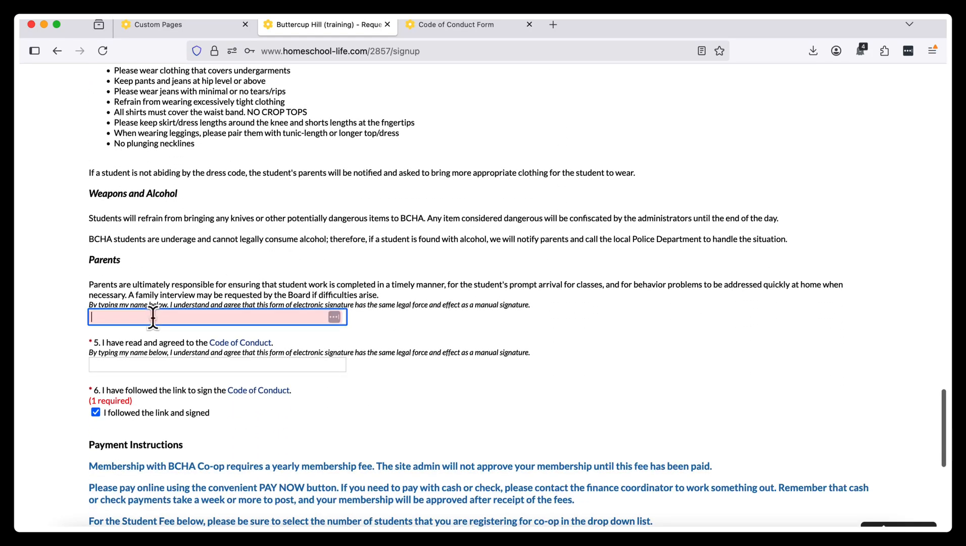
{"action": "type", "text": "Howard Taft"}
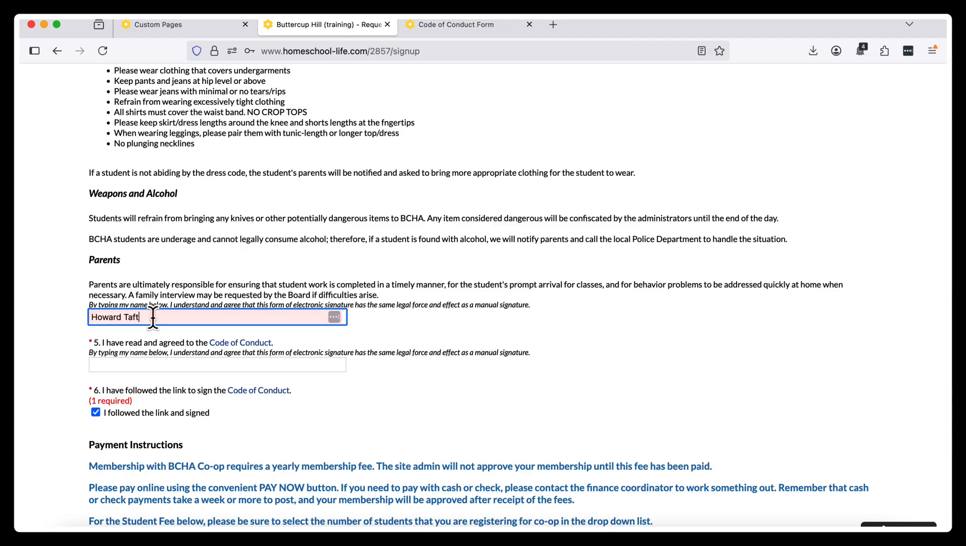
{"action": "left_click", "coordinate": [139, 365]}
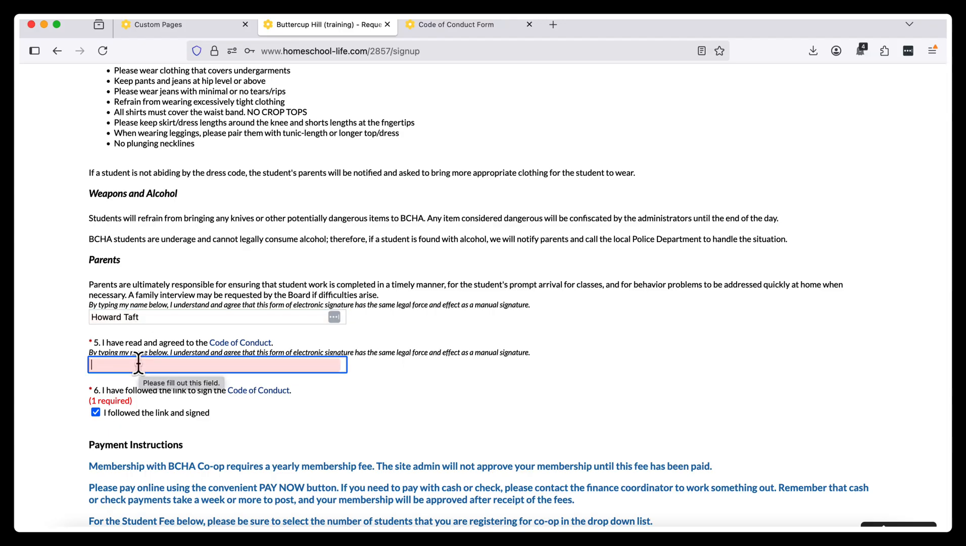
{"action": "type", "text": "Howard Taft"}
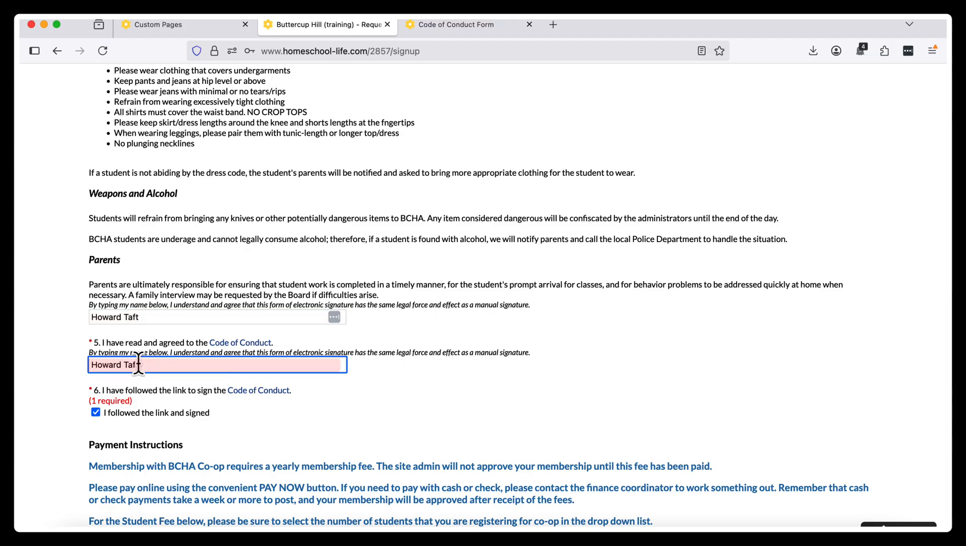
Open the Code of Conduct form linked in question 6 and complete it with the parent's name, all four agreements and the signature.
{"action": "left_click", "coordinate": [262, 391]}
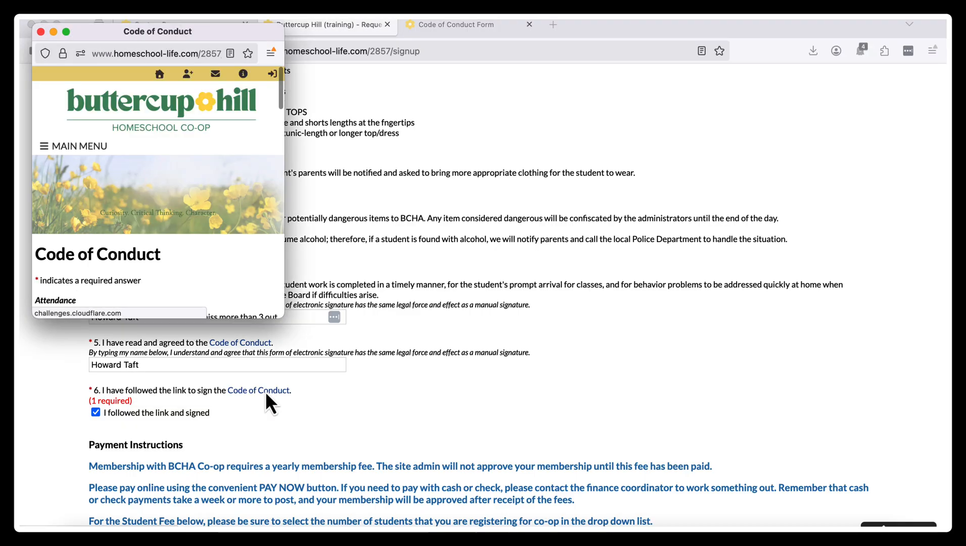
{"action": "left_click_drag", "start_coordinate": [284, 318], "coordinate": [738, 432]}
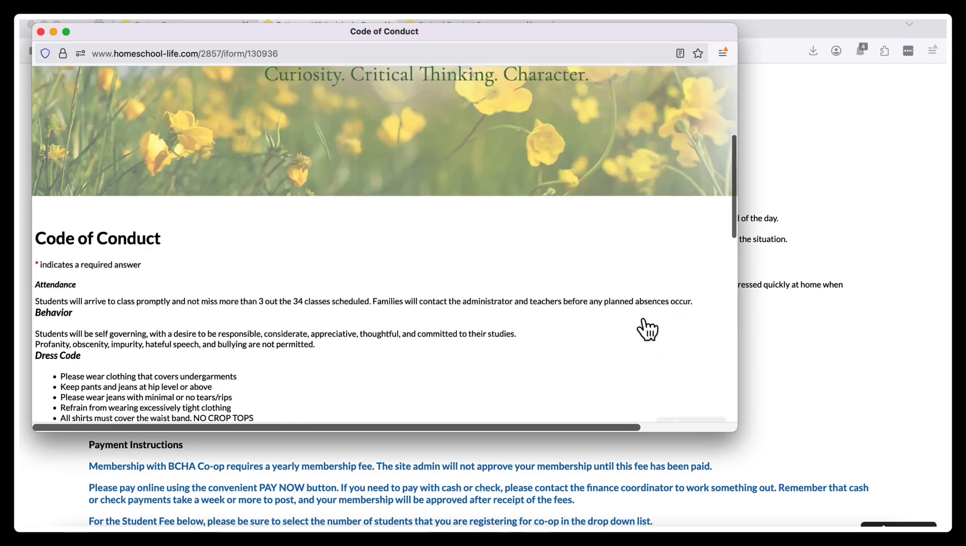
{"action": "scroll", "coordinate": [325, 241], "scroll_direction": "down", "scroll_amount": 15}
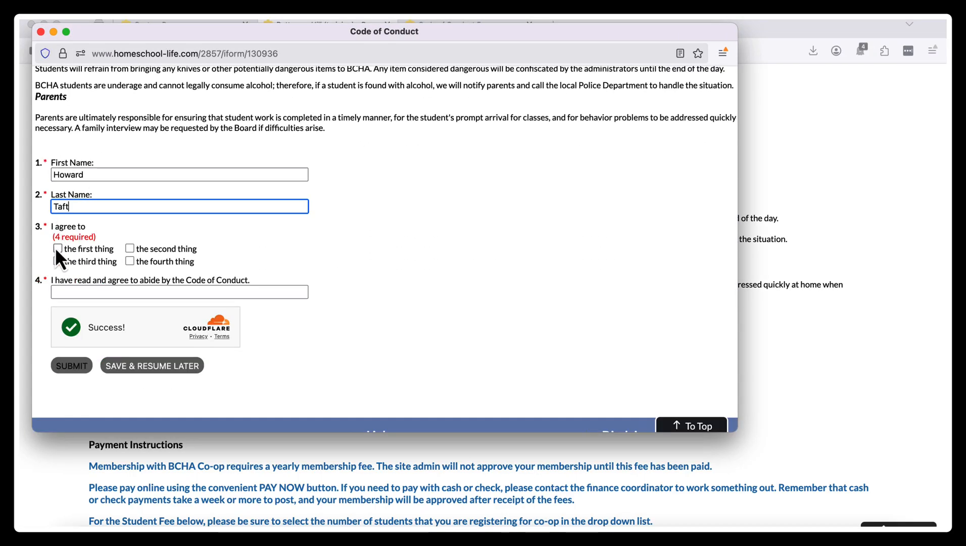
{"action": "left_click", "coordinate": [57, 249]}
{"action": "left_click", "coordinate": [57, 261]}
{"action": "left_click", "coordinate": [130, 248]}
{"action": "left_click", "coordinate": [130, 261]}
{"action": "left_click", "coordinate": [124, 292]}
{"action": "type", "text": "Howard Taft"}
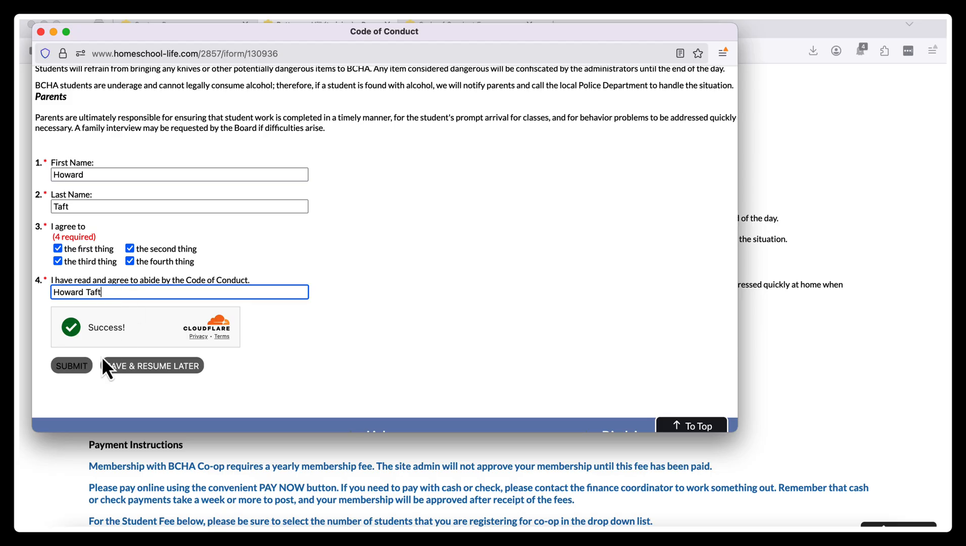
Submit the Code of Conduct form and close its pop-up window.
{"action": "left_click", "coordinate": [78, 365]}
{"action": "scroll", "coordinate": [227, 251], "scroll_direction": "down", "scroll_amount": 2}
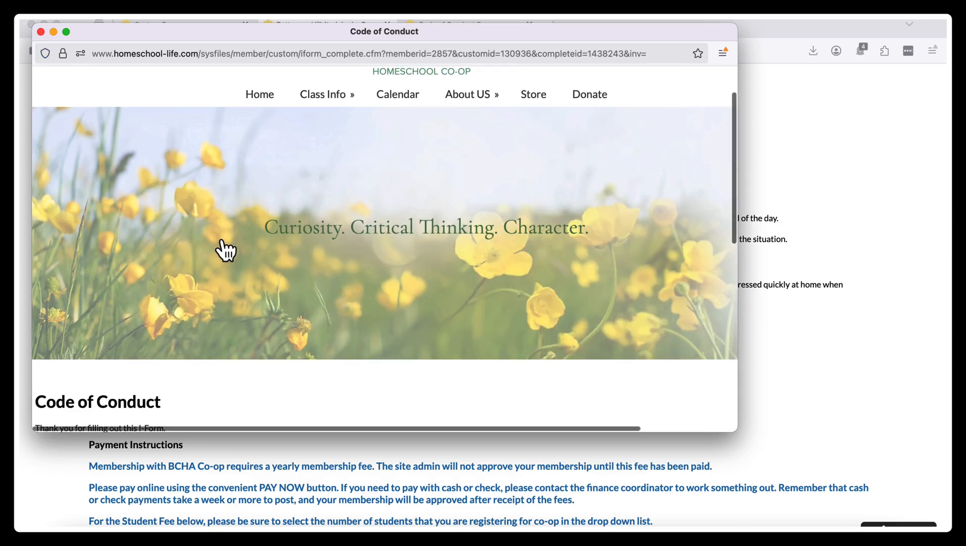
{"action": "scroll", "coordinate": [223, 250], "scroll_direction": "down", "scroll_amount": 8}
{"action": "left_click", "coordinate": [41, 31]}
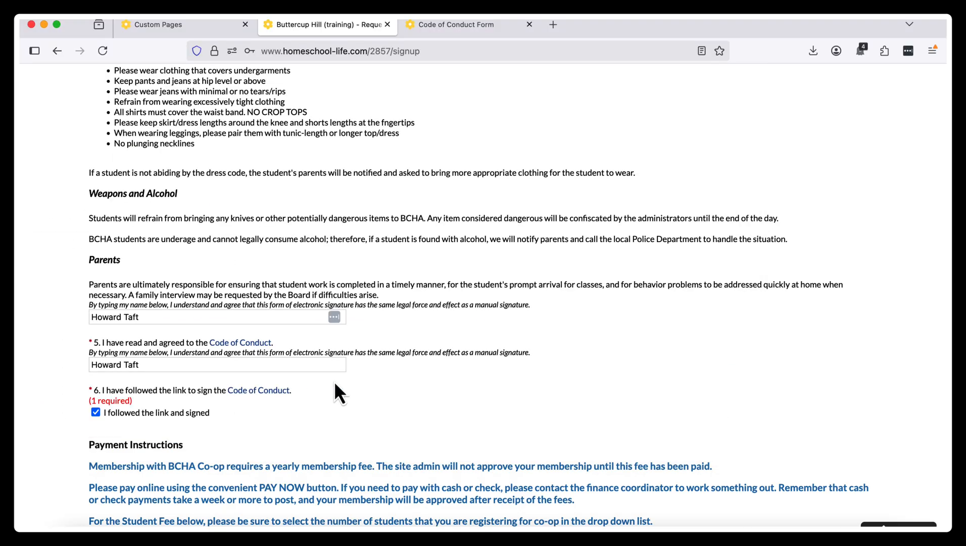
Choose the $60.00 Per Student Fee for 1 student and the $50.00 New Family Fee, and submit the membership application.
{"action": "scroll", "coordinate": [335, 384], "scroll_direction": "down", "scroll_amount": 6}
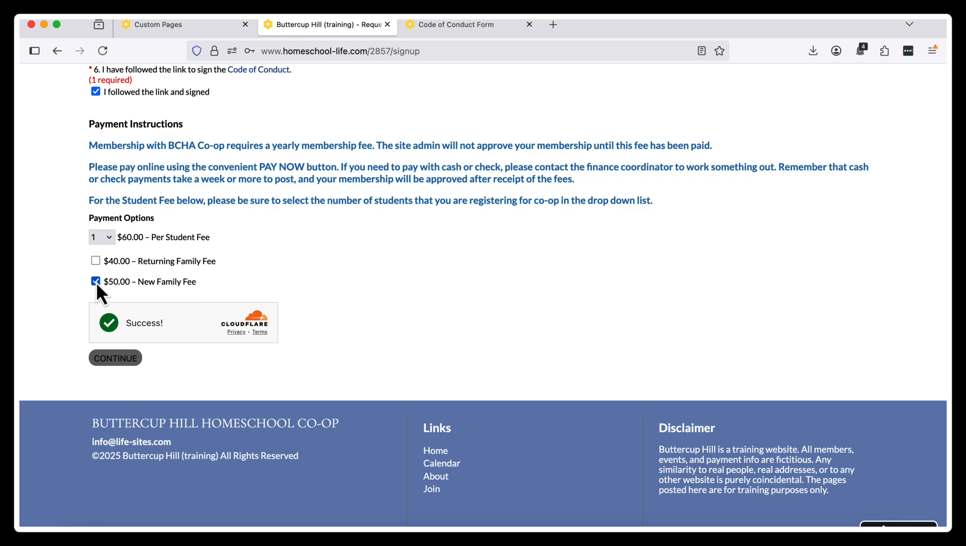
{"action": "left_click", "coordinate": [114, 357]}
{"action": "scroll", "coordinate": [410, 265], "scroll_direction": "down", "scroll_amount": 3}
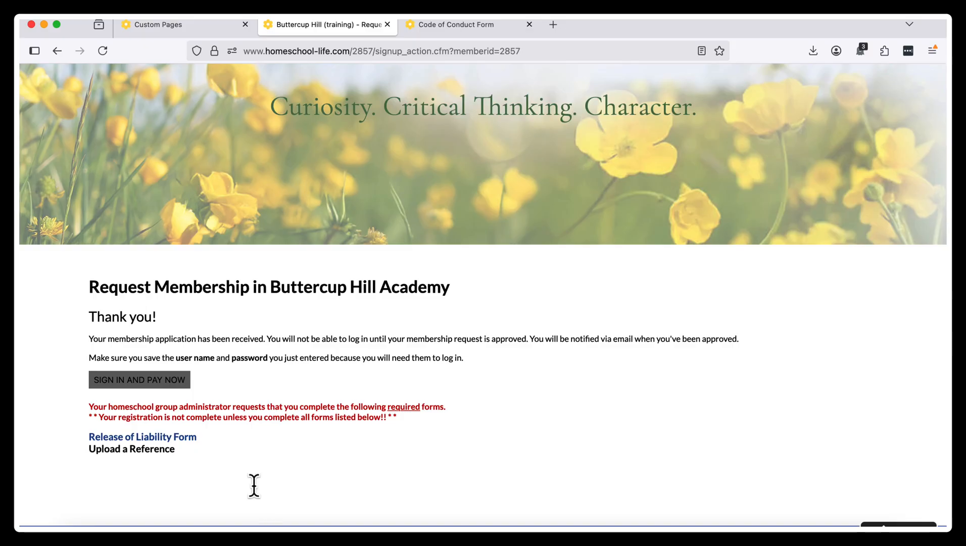
In the admin area, open the first active family's record and examine its code of conduct signatures and answers.
{"action": "left_click", "coordinate": [169, 29]}
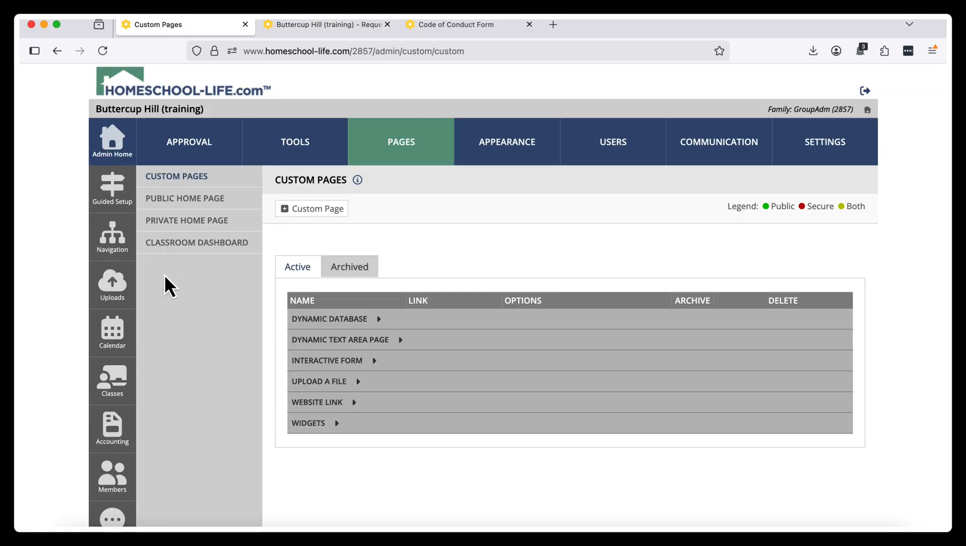
{"action": "left_click", "coordinate": [111, 477]}
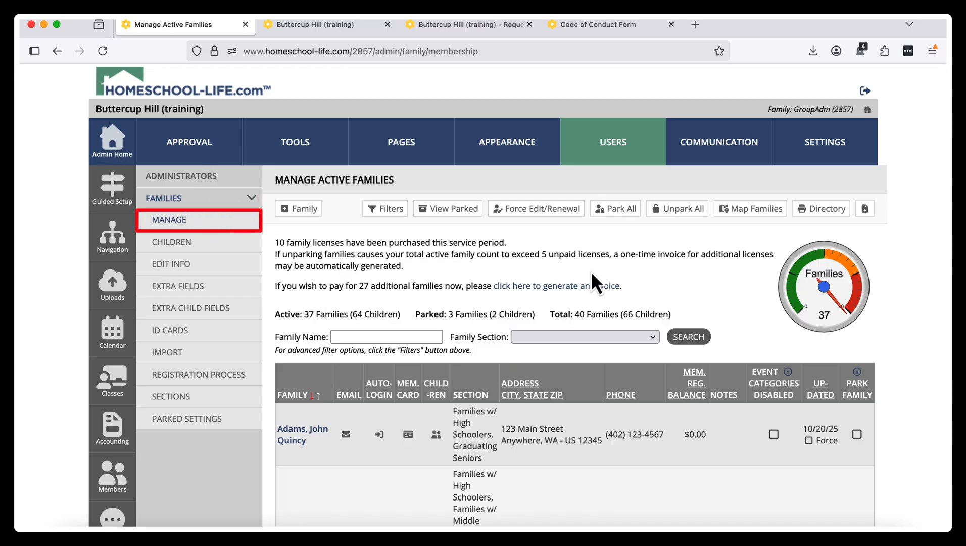
{"action": "scroll", "coordinate": [592, 271], "scroll_direction": "down", "scroll_amount": 5}
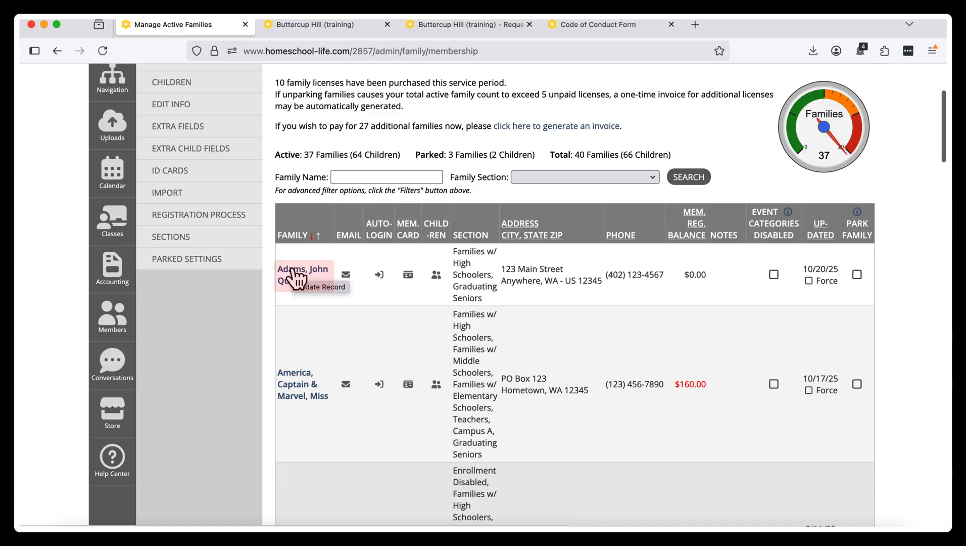
{"action": "left_click", "coordinate": [295, 273]}
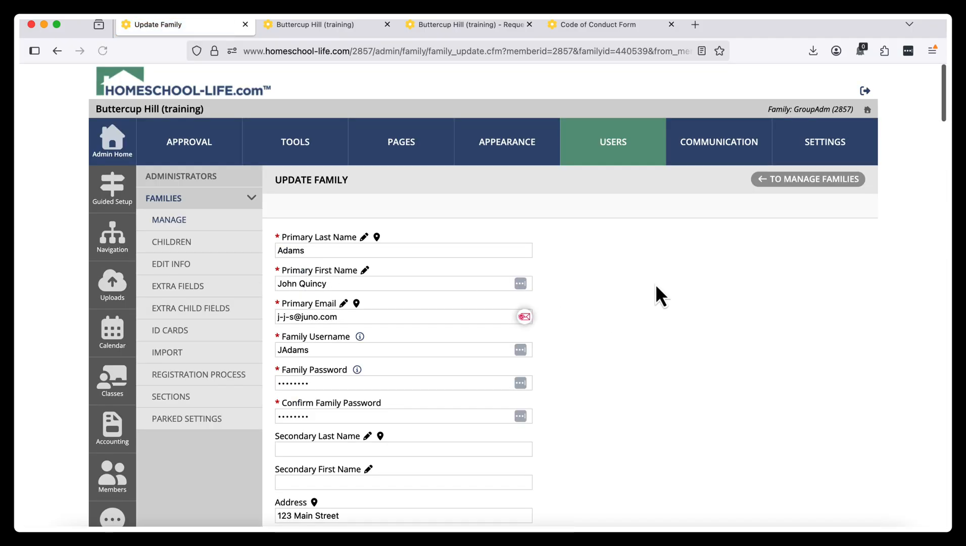
{"action": "scroll", "coordinate": [660, 283], "scroll_direction": "down", "scroll_amount": 10}
{"action": "scroll", "coordinate": [662, 282], "scroll_direction": "down", "scroll_amount": 20}
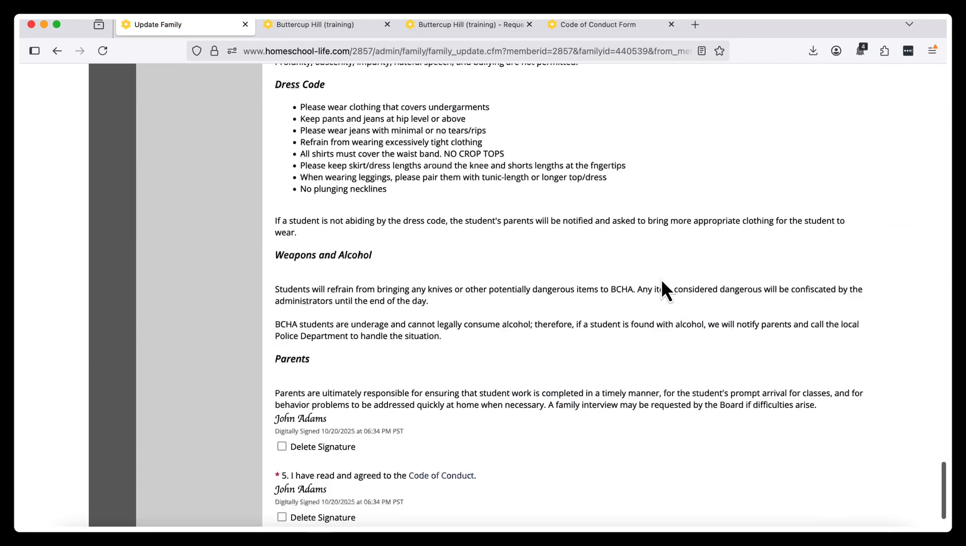
{"action": "scroll", "coordinate": [531, 311], "scroll_direction": "up", "scroll_amount": 5}
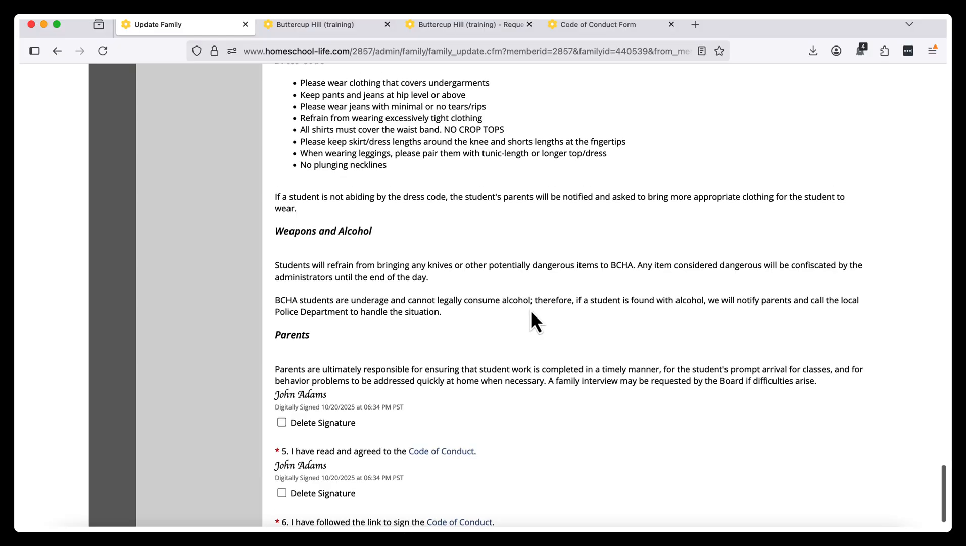
{"action": "scroll", "coordinate": [532, 312], "scroll_direction": "up", "scroll_amount": 3}
{"action": "scroll", "coordinate": [532, 312], "scroll_direction": "down", "scroll_amount": 8}
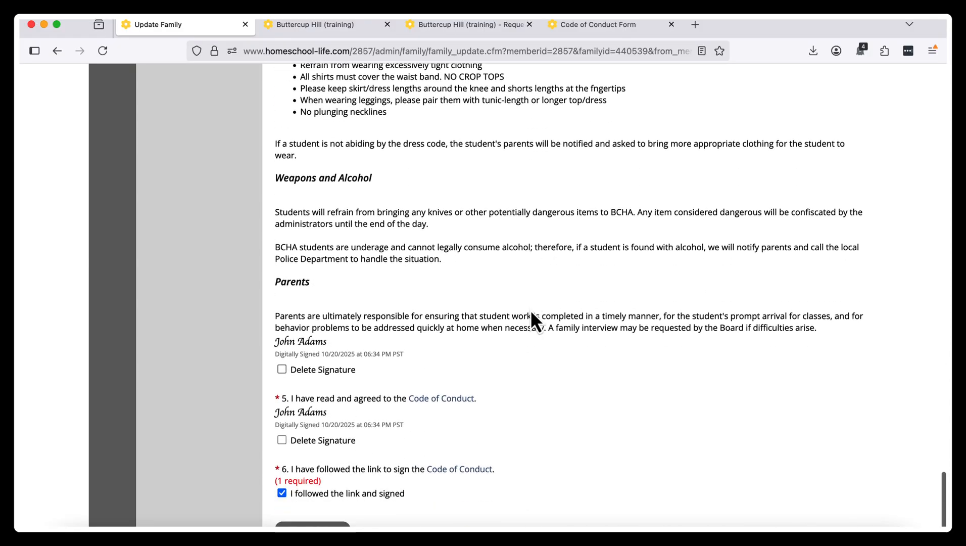